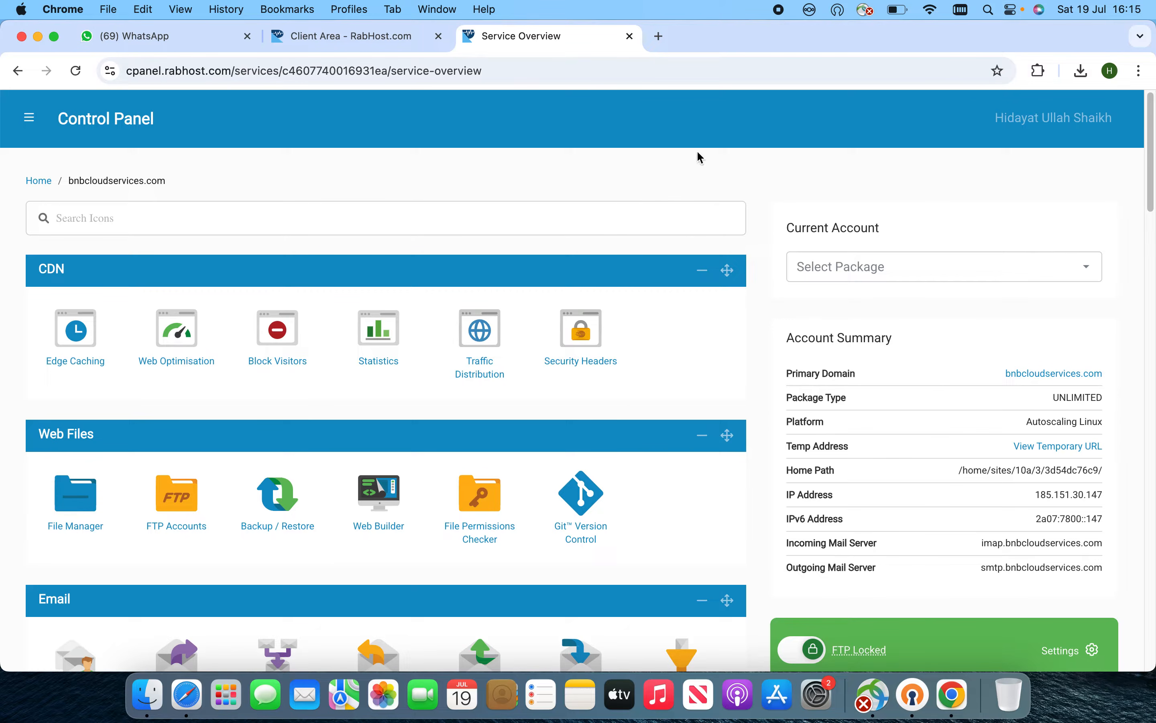
# Open a new blank Chrome tab beside the RabHost service overview.
pyautogui.click(660, 36)
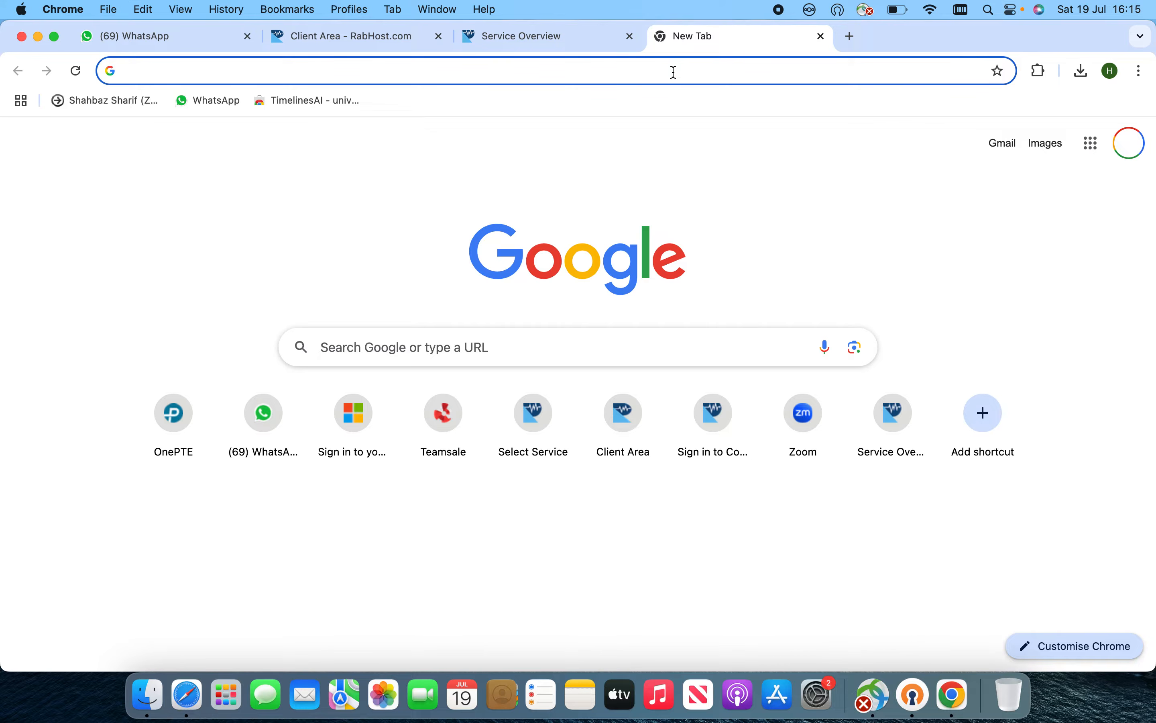
# Load mautic.org and go to its Download page.
pyautogui.write('mau')
pyautogui.press('Return')
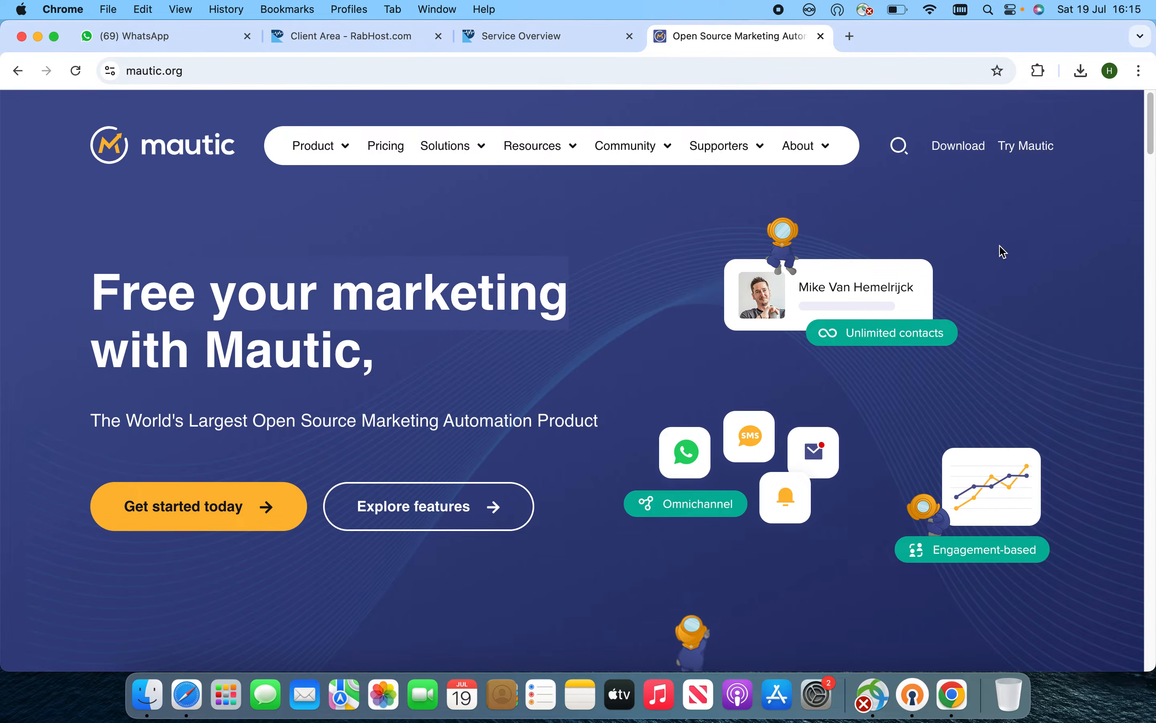
pyautogui.click(964, 155)
# Scroll to the download form and click through the first name, last name, company and email fields.
pyautogui.scroll(-5, 920, 394)
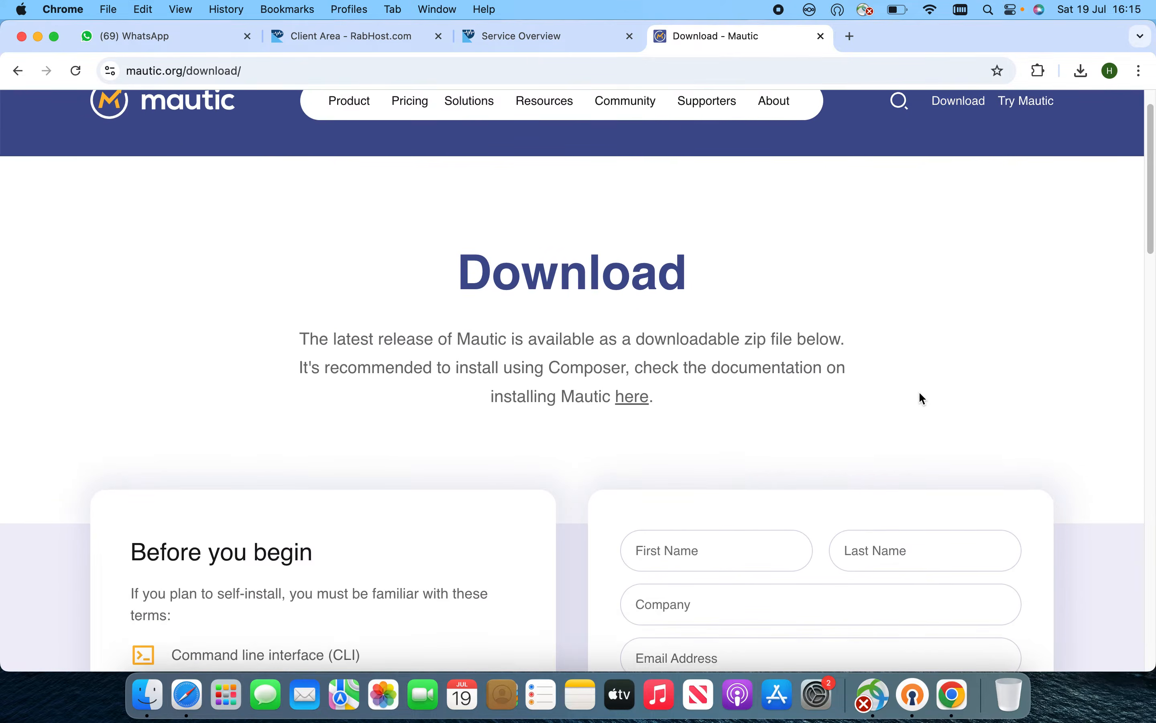
pyautogui.scroll(-5, 920, 393)
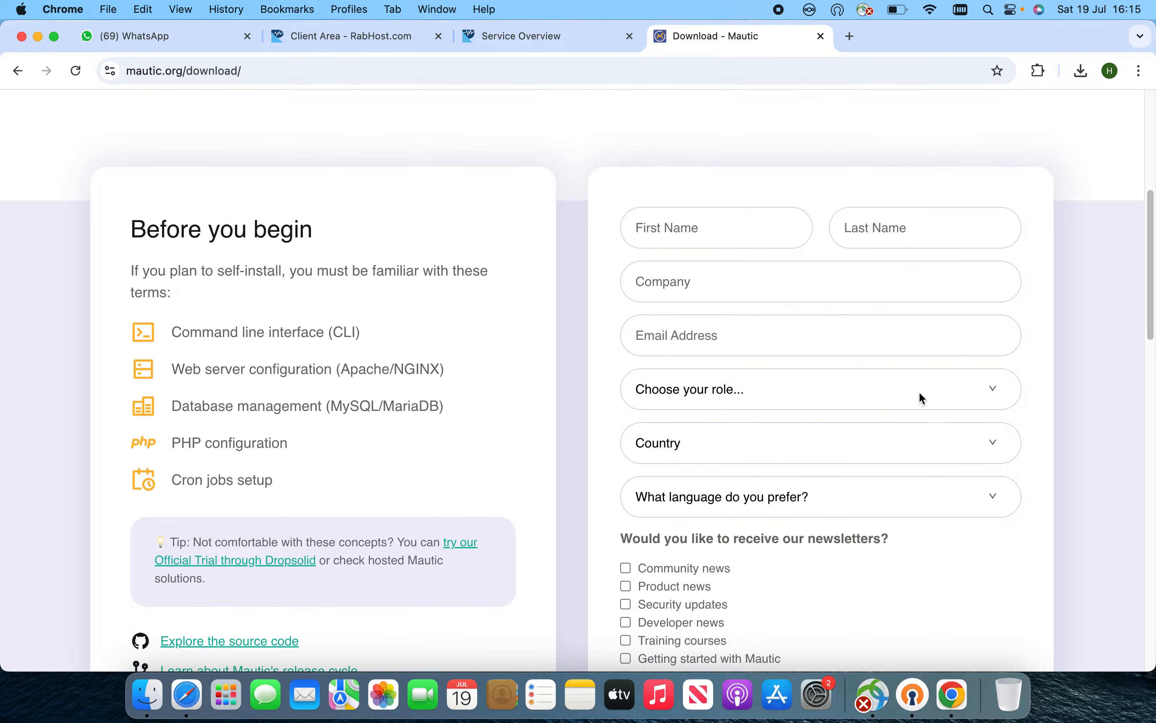
pyautogui.click(706, 228)
pyautogui.click(906, 237)
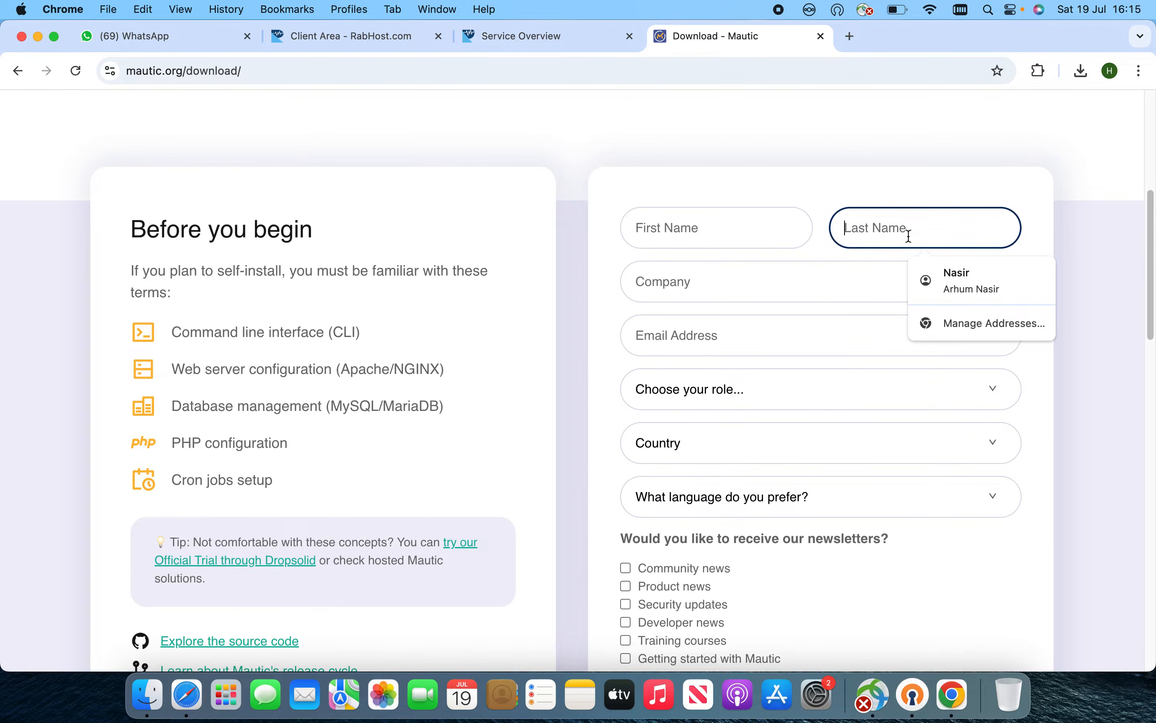
pyautogui.click(804, 285)
pyautogui.click(658, 340)
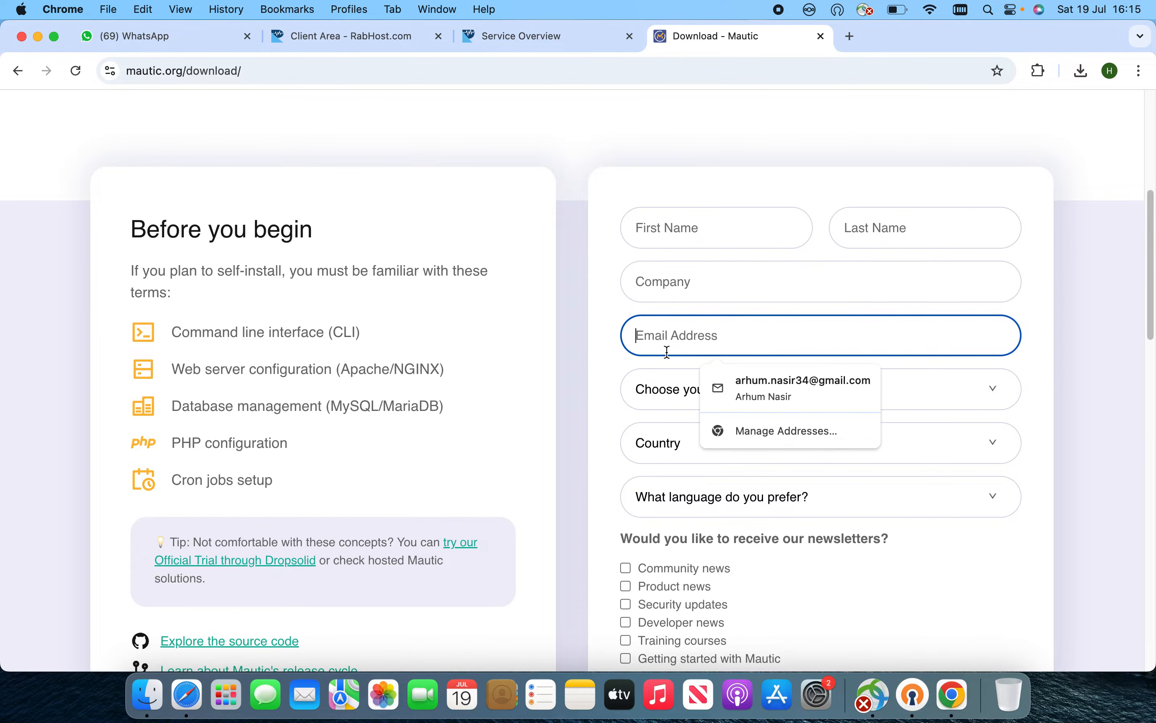
# Open and close the role, country and preferred language lists without choosing anything.
pyautogui.click(681, 397)
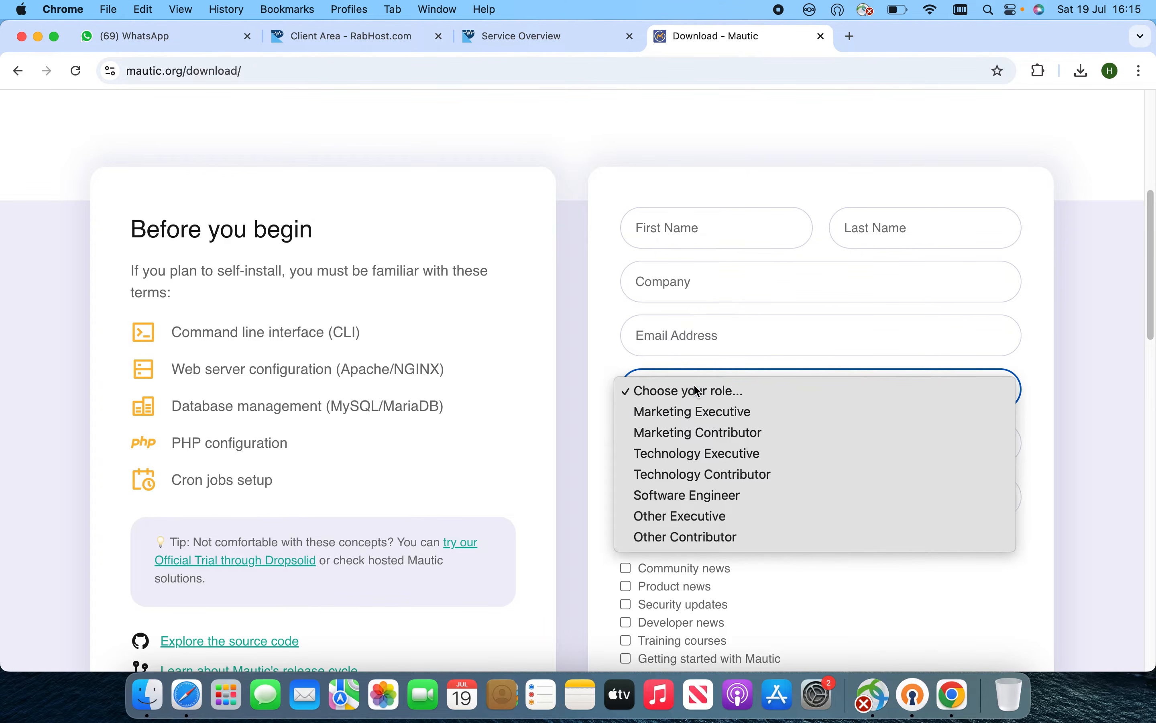
pyautogui.click(691, 391)
pyautogui.click(672, 386)
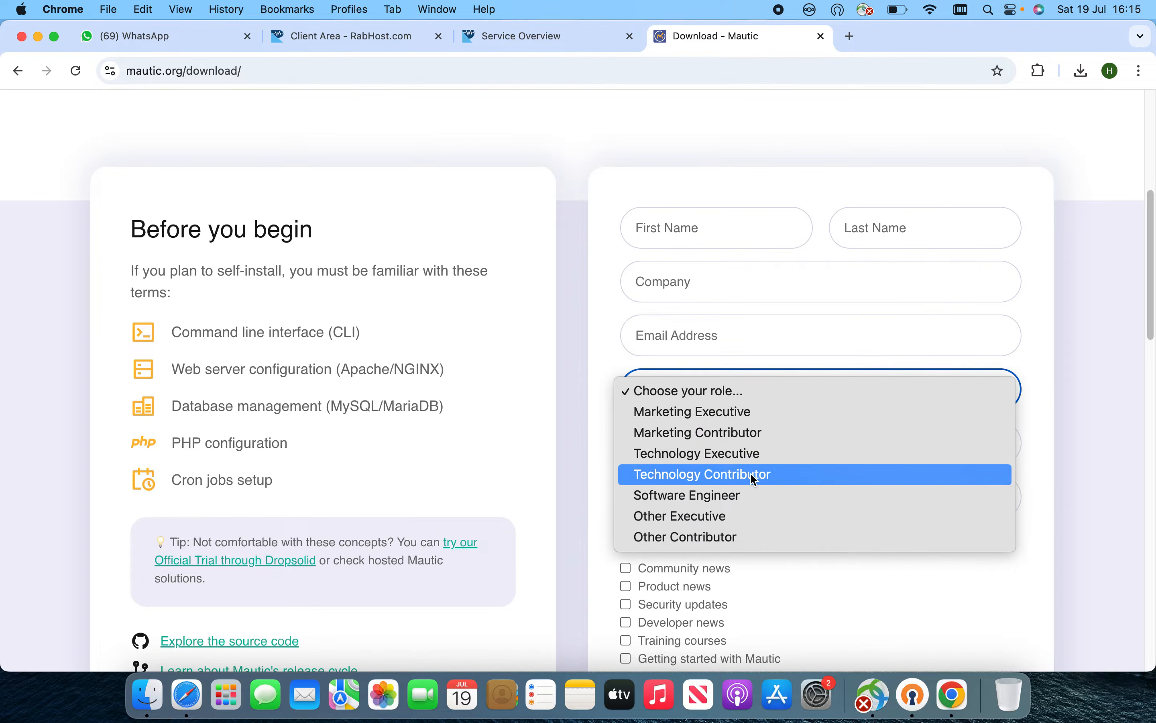
pyautogui.click(656, 387)
pyautogui.click(693, 443)
pyautogui.click(578, 439)
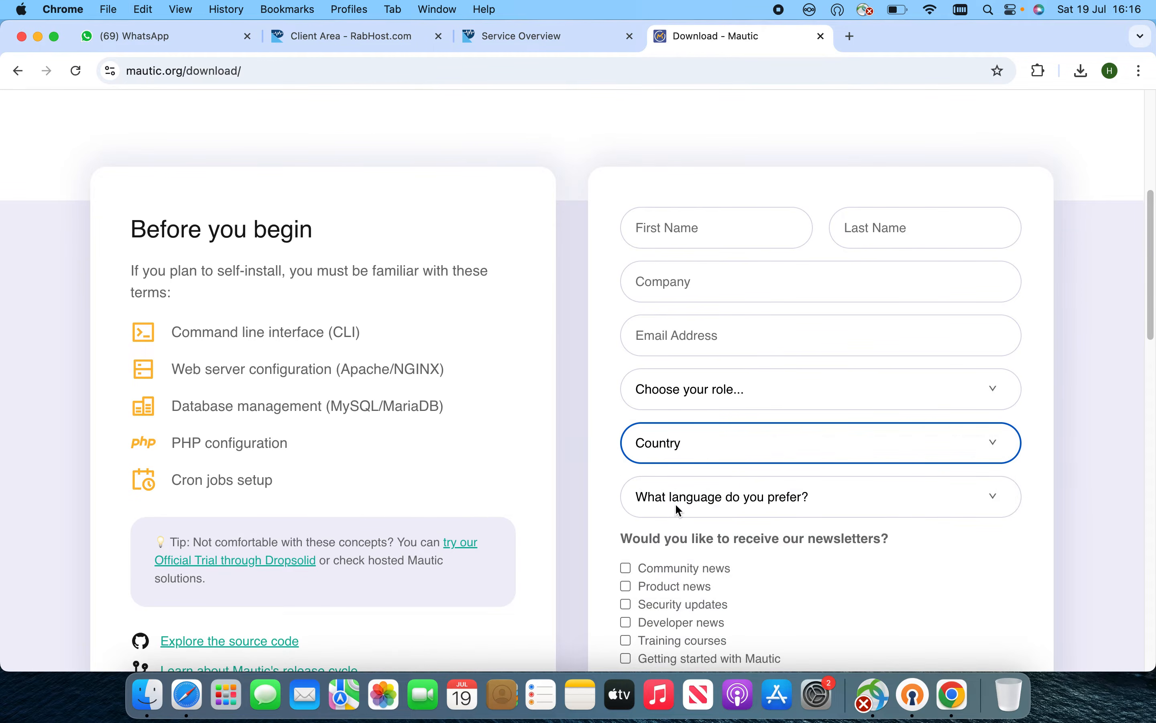
pyautogui.click(687, 502)
pyautogui.click(614, 448)
# Answer Yes to receiving email updates and request the Mautic download.
pyautogui.scroll(-3, 727, 496)
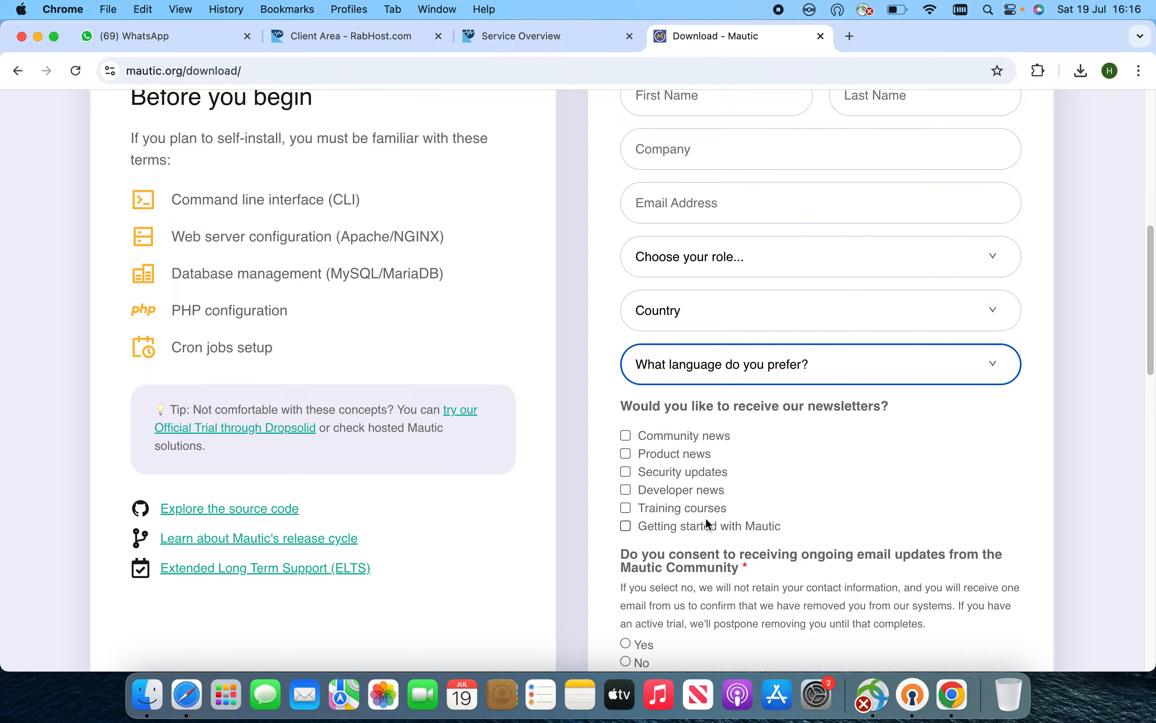
pyautogui.scroll(-1, 756, 524)
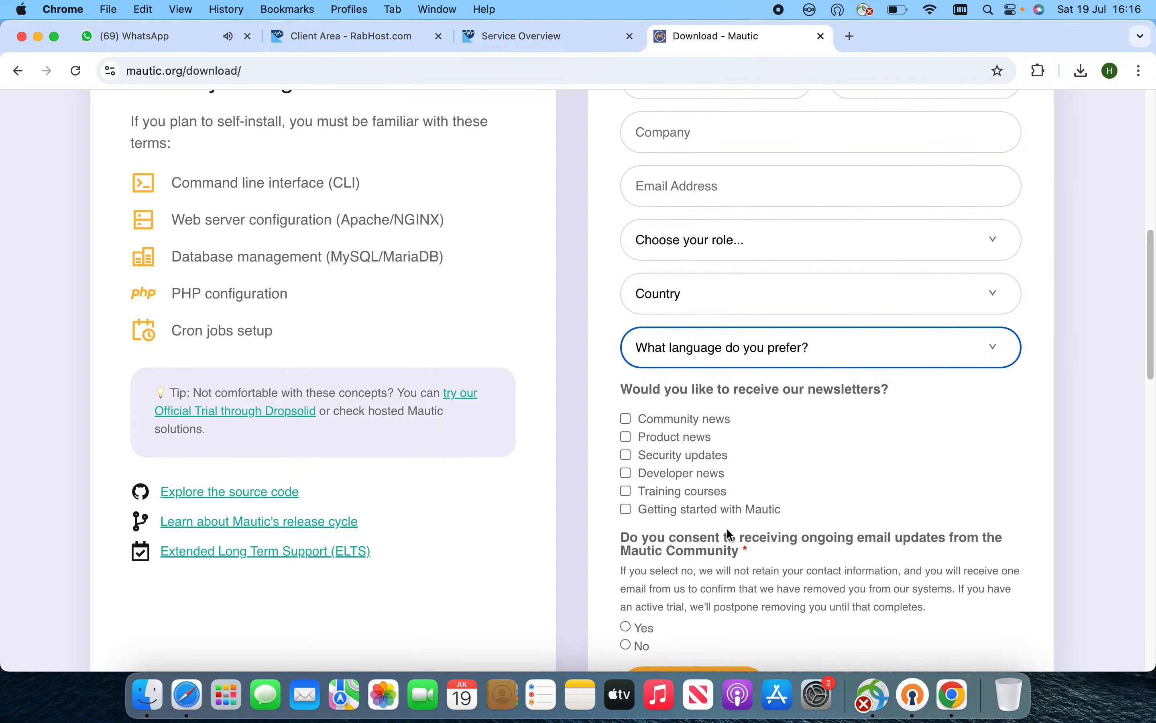
pyautogui.scroll(-4, 745, 537)
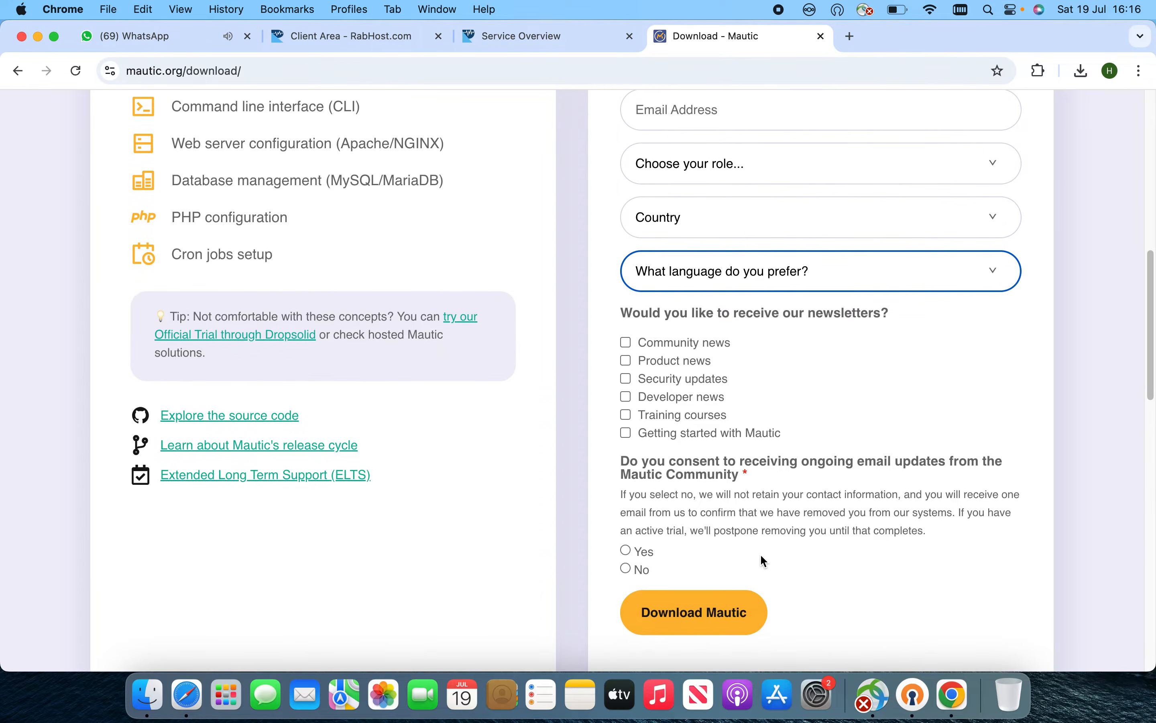
pyautogui.click(627, 551)
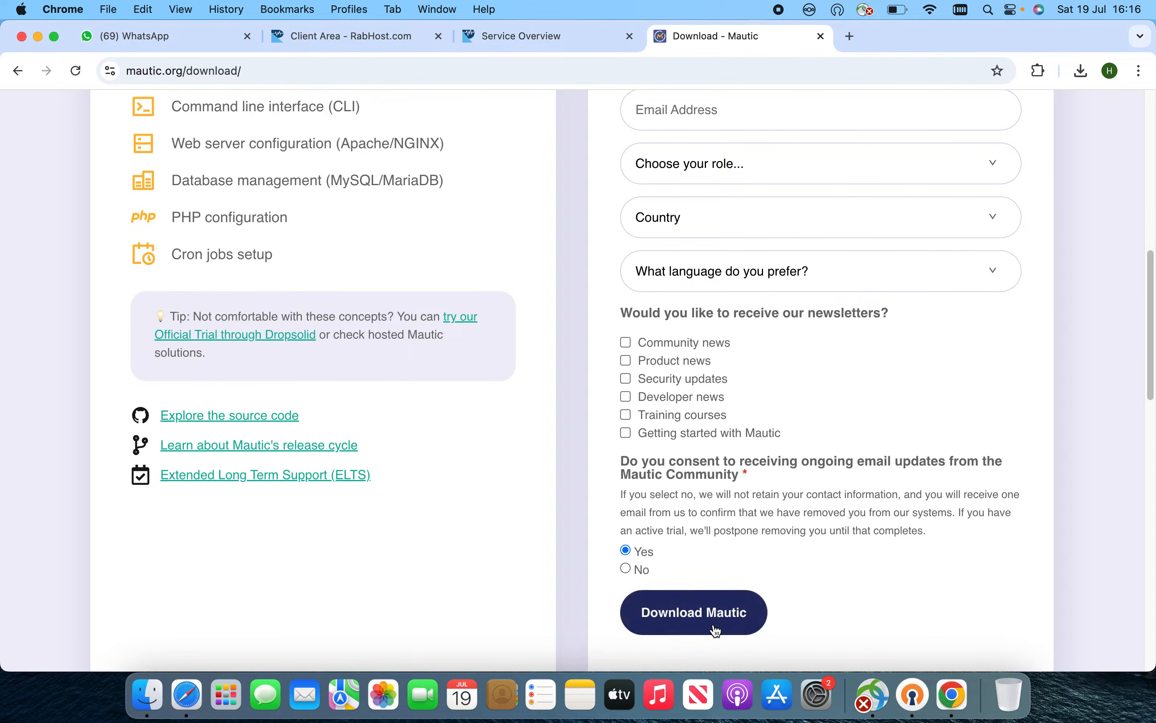
pyautogui.click(698, 622)
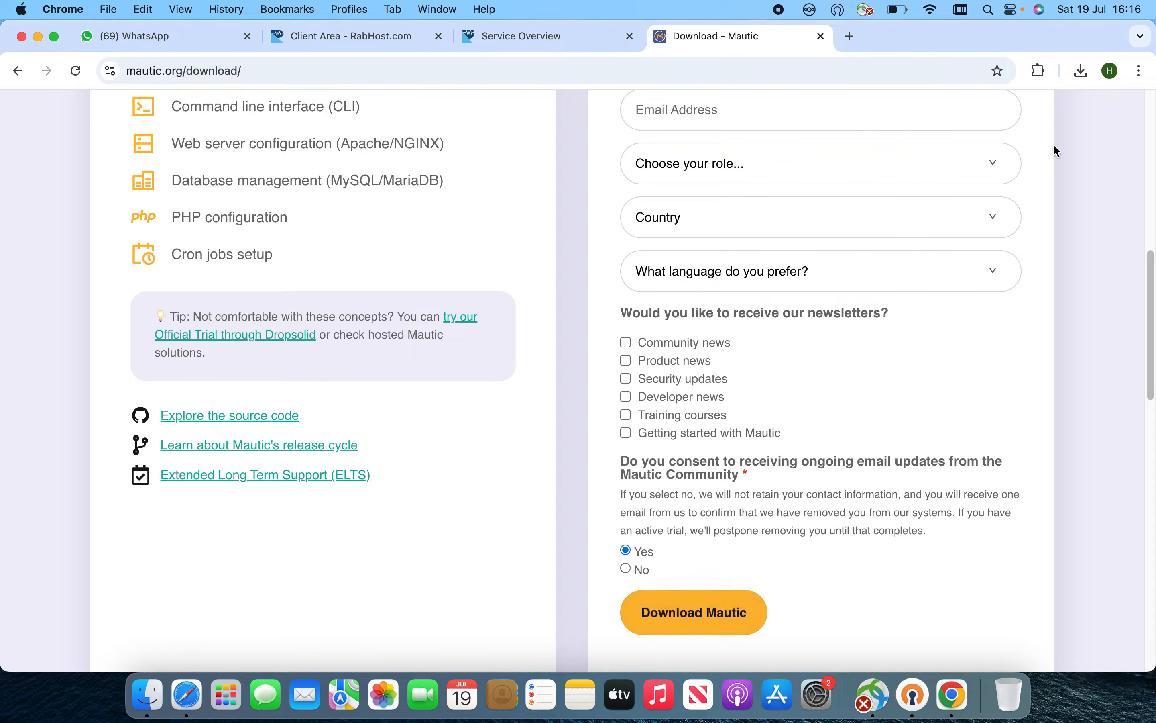
# Reveal the downloaded 6.0.3.zip in Finder's Downloads folder, then minimize Finder.
pyautogui.click(1080, 72)
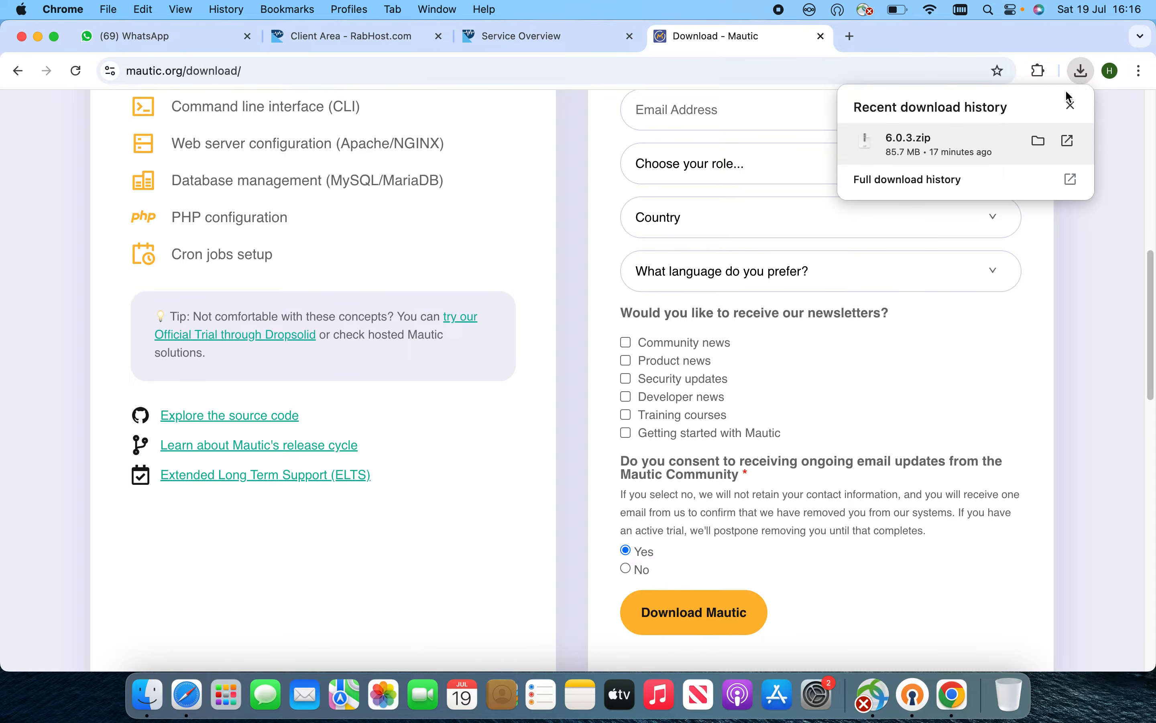
pyautogui.click(1039, 140)
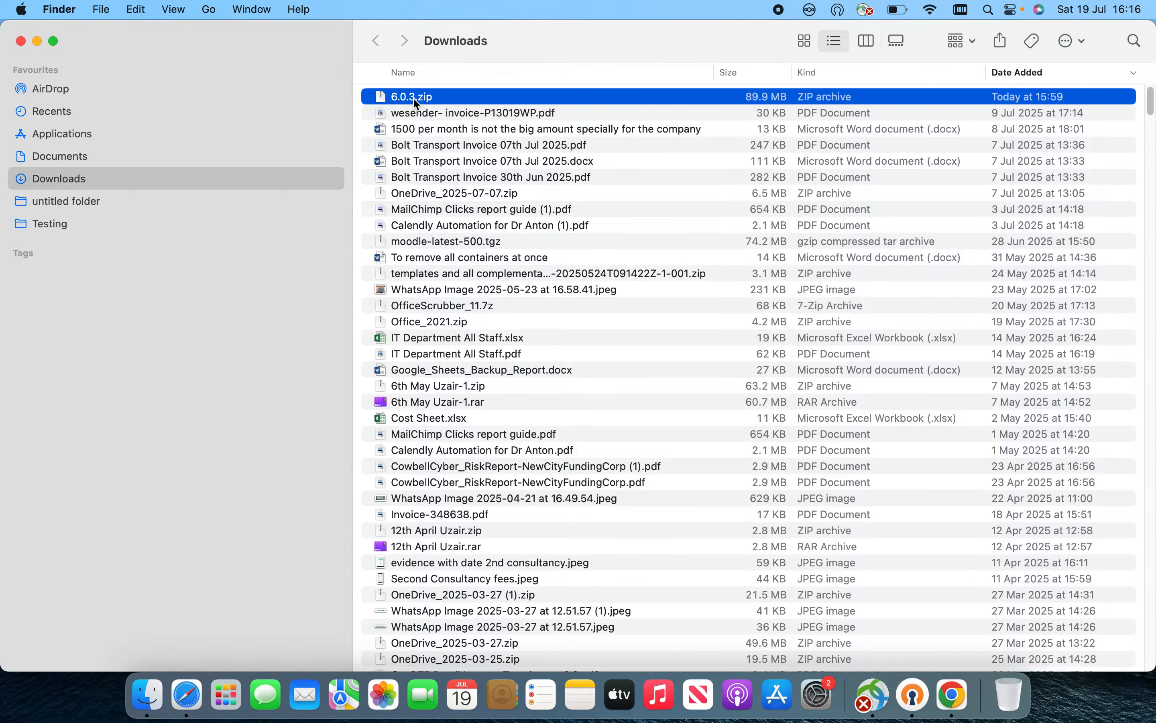
pyautogui.press('Down')
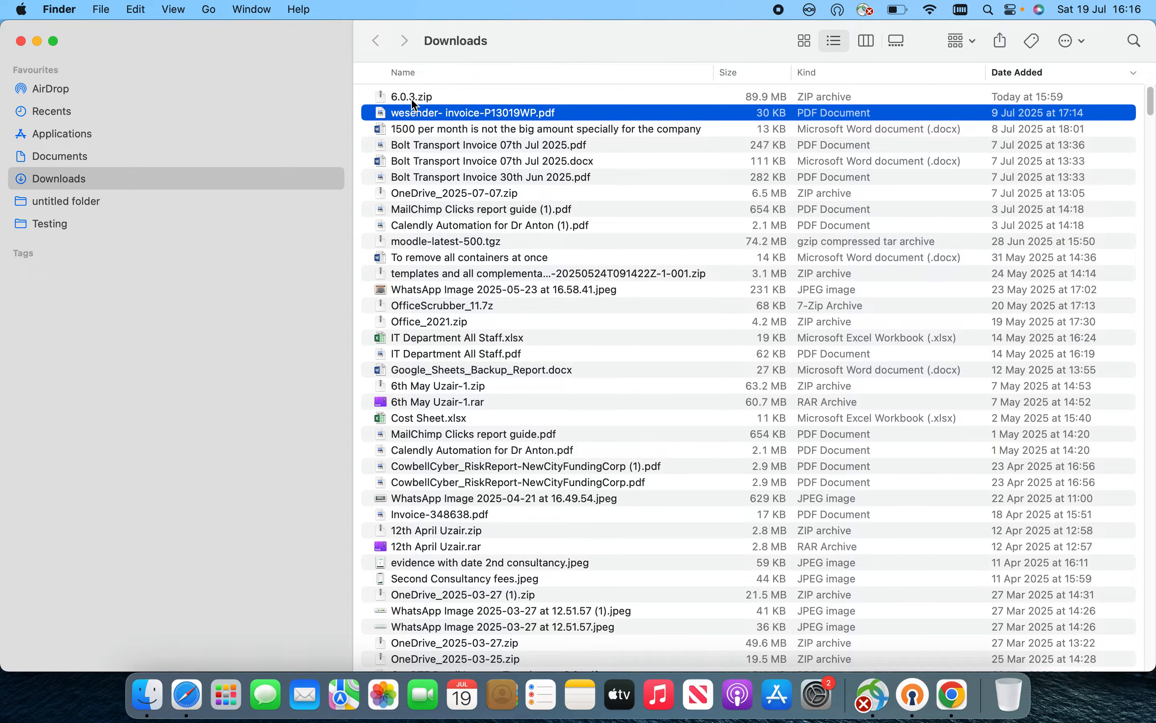
pyautogui.press('Up')
pyautogui.click(37, 41)
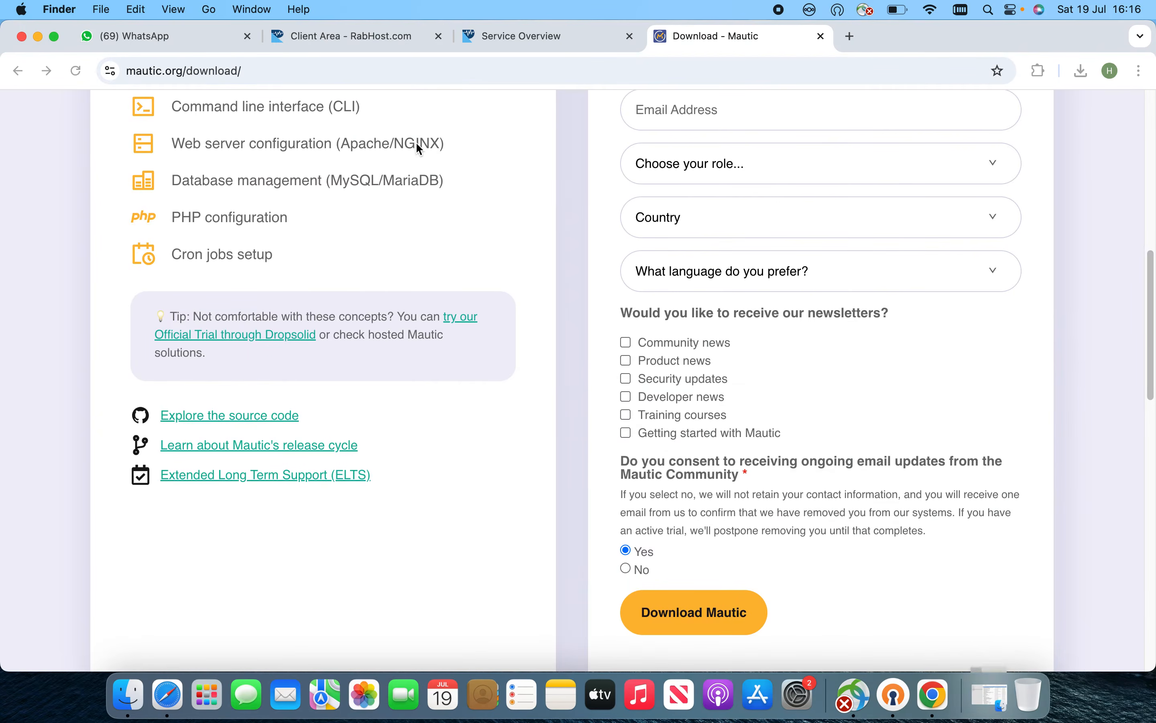
# From the service overview, search 'sub' and open the Subdomains tool.
pyautogui.click(525, 48)
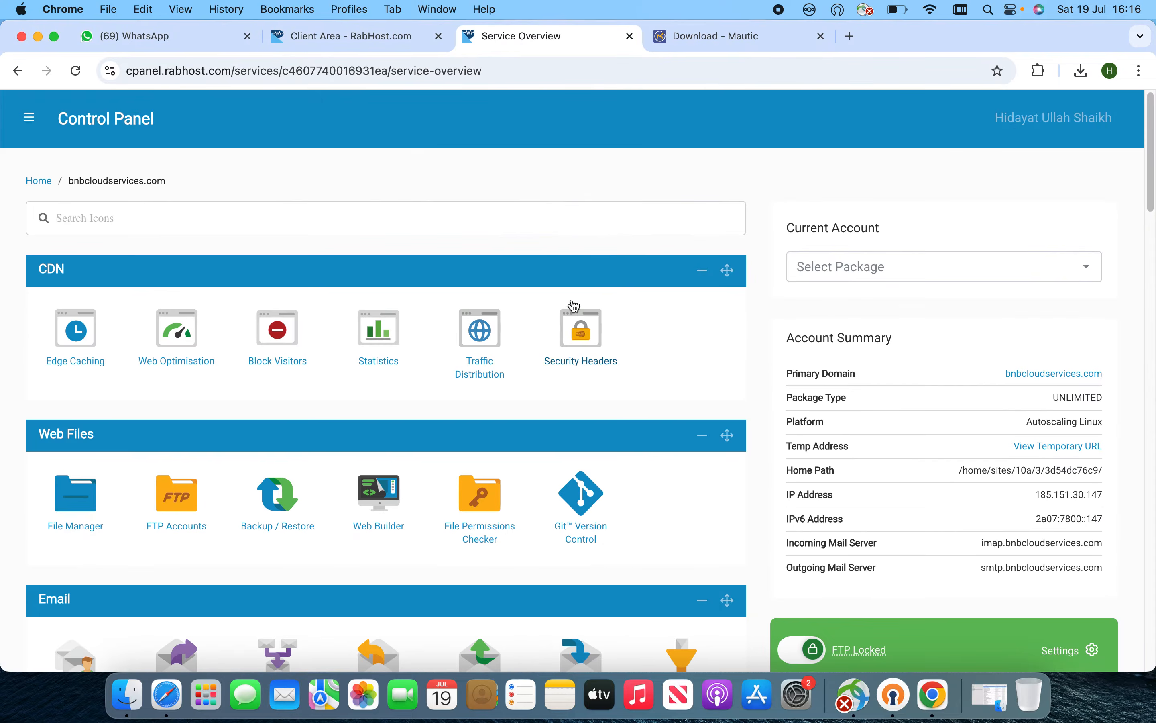
pyautogui.click(161, 221)
pyautogui.write('sub')
pyautogui.click(78, 345)
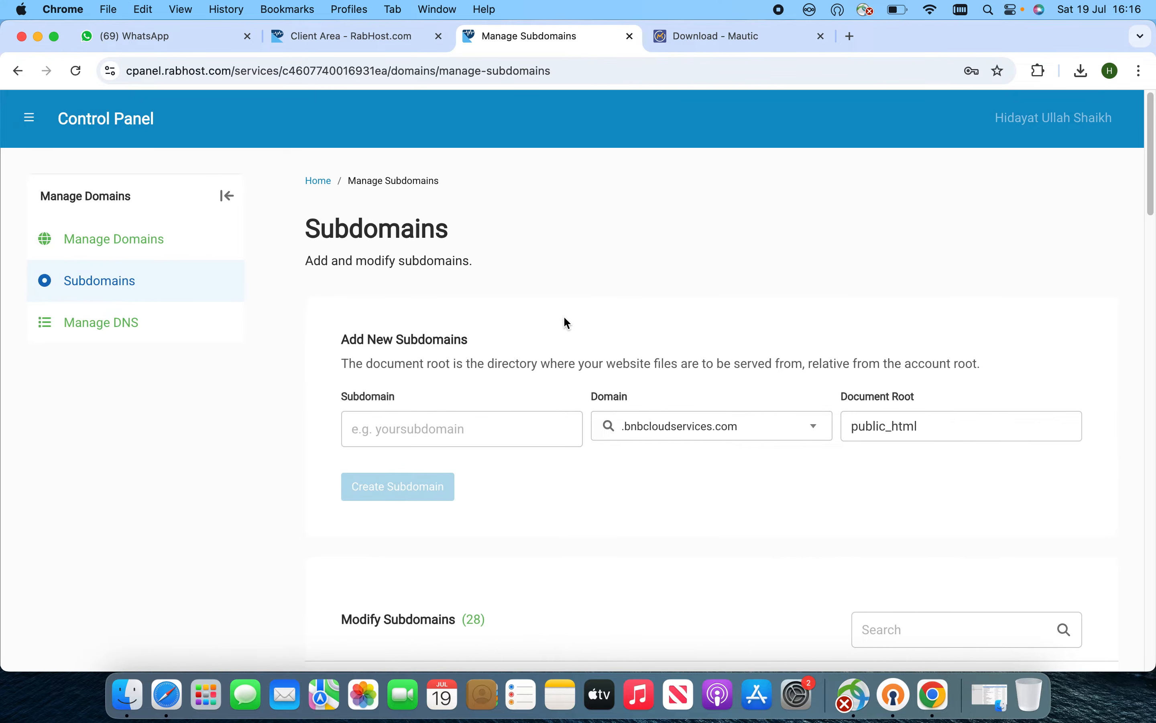
# Create subdomain market1 for bnbcloudservices.com with document root public_html/market1.
pyautogui.click(439, 436)
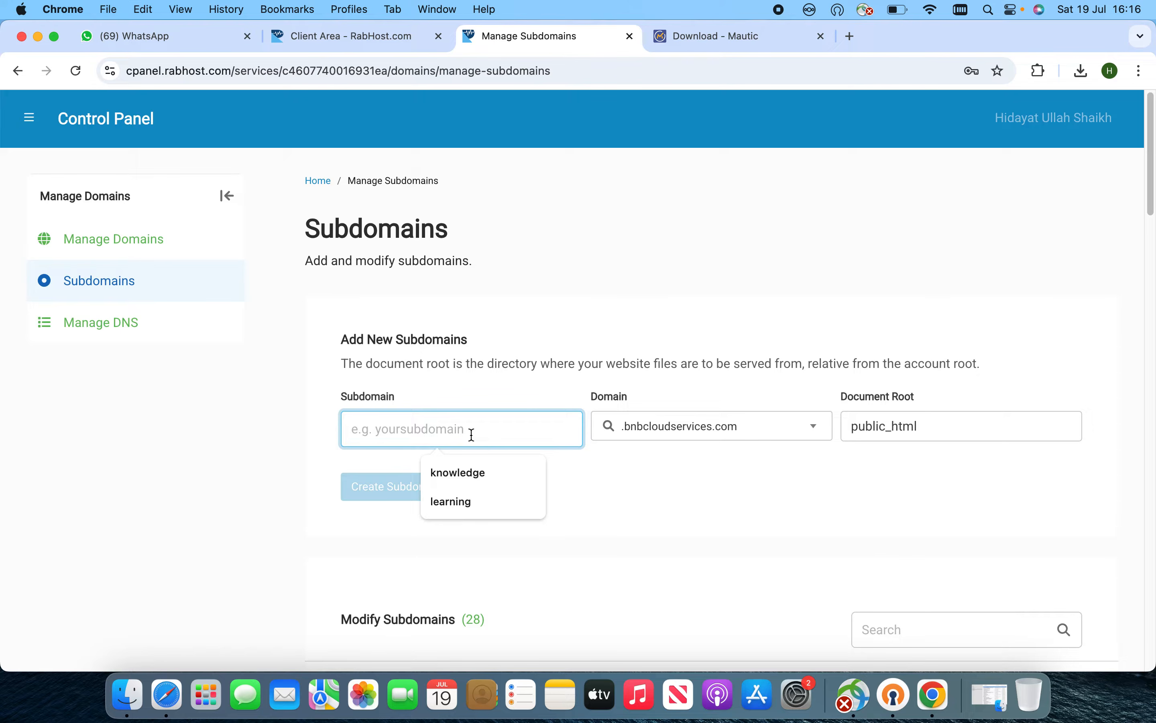
pyautogui.write('market')
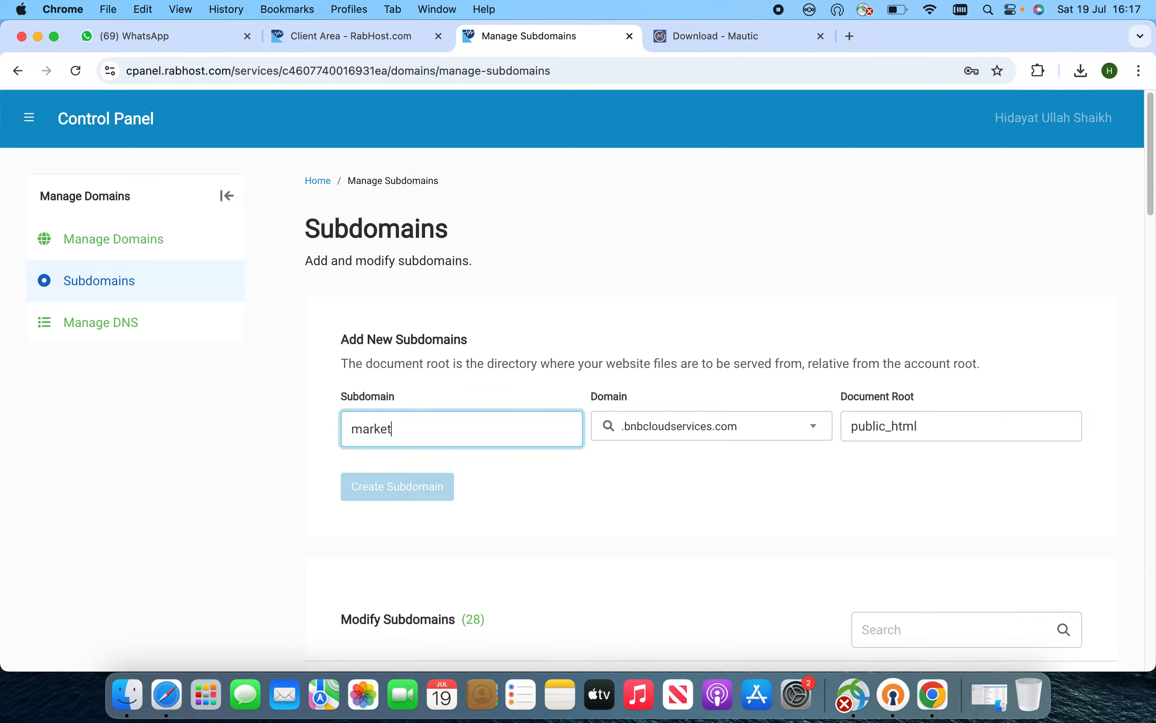
pyautogui.write('1')
pyautogui.click(985, 480)
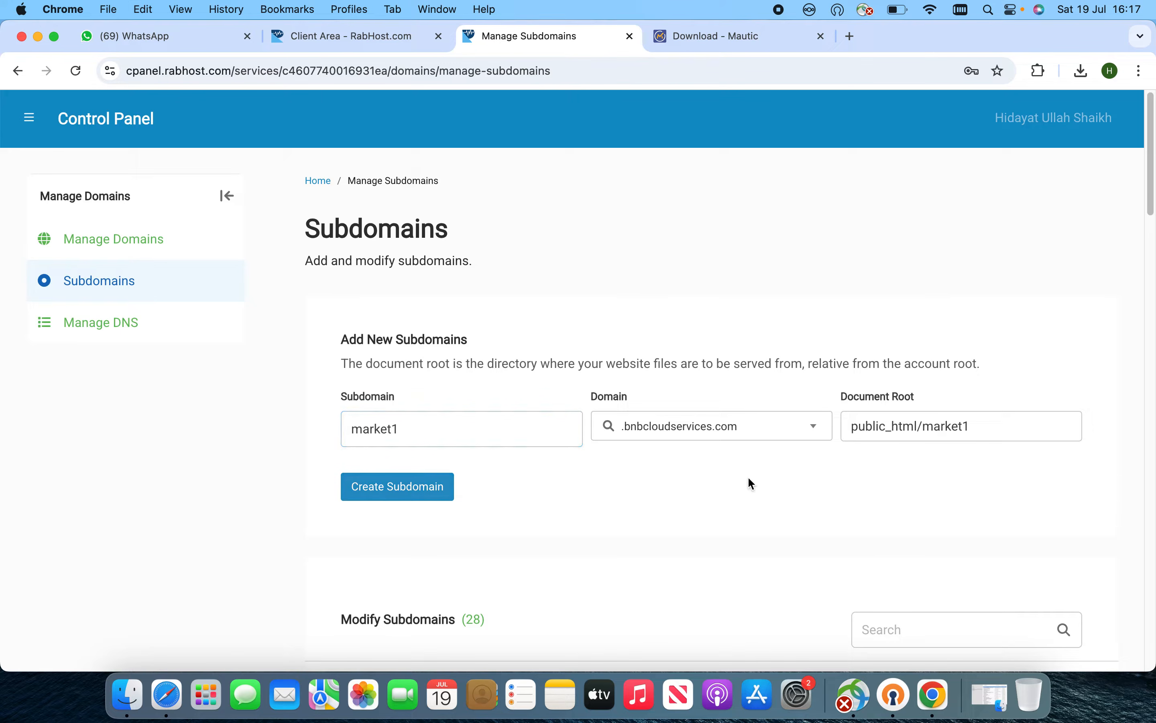
pyautogui.click(423, 491)
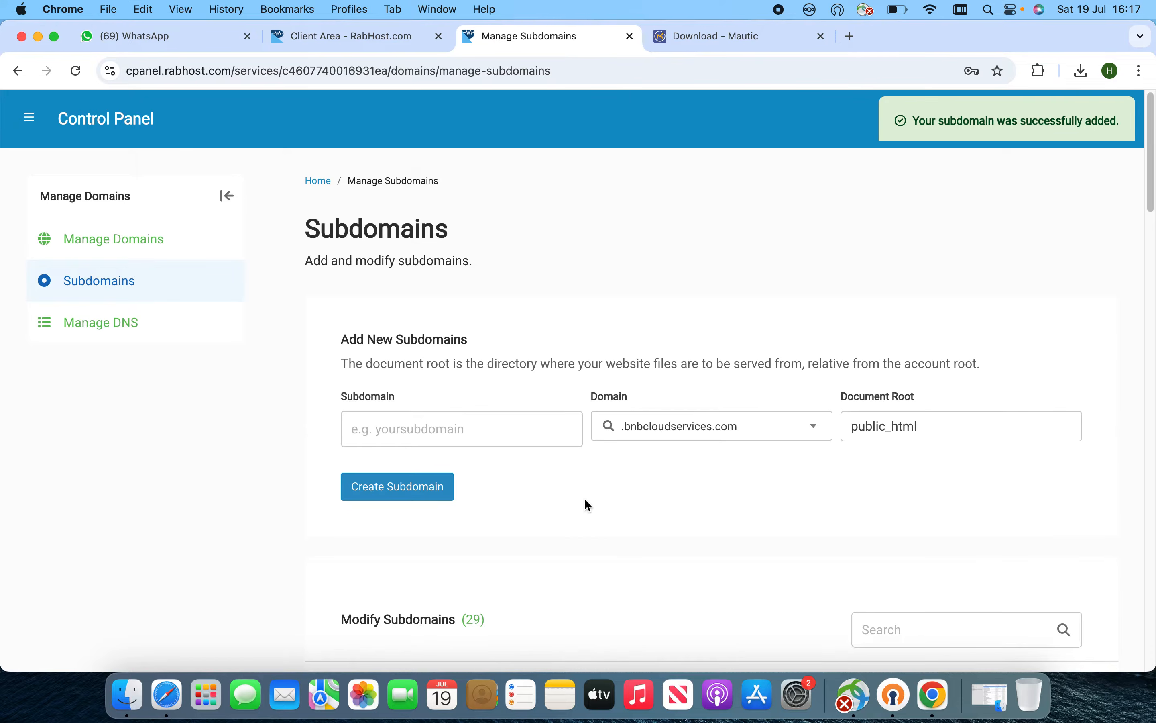
pyautogui.scroll(-15, 601, 509)
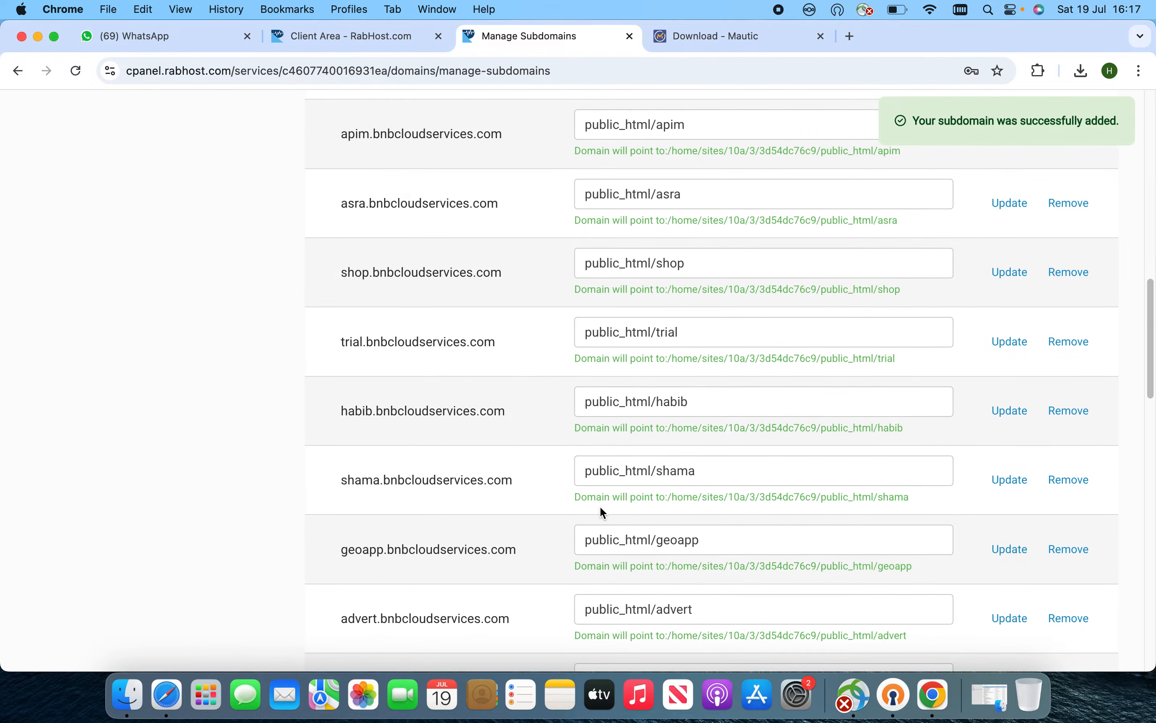
pyautogui.scroll(-3, 640, 539)
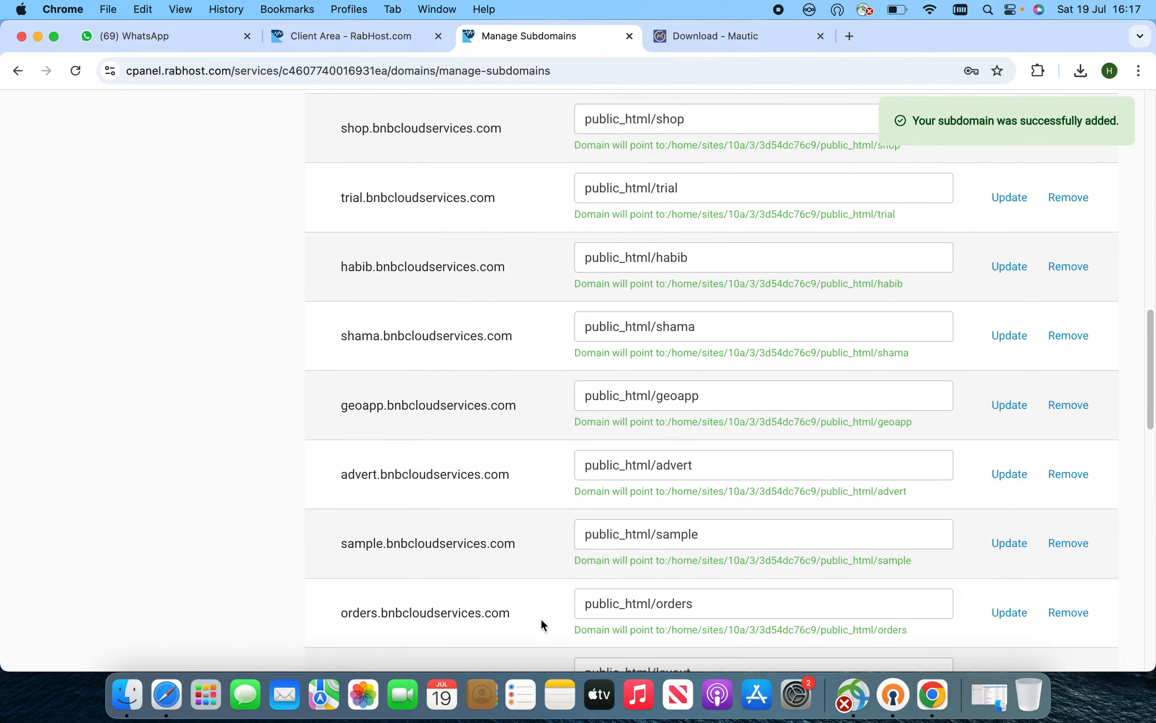
pyautogui.scroll(-5, 545, 621)
pyautogui.scroll(-5, 513, 627)
pyautogui.scroll(-8, 510, 623)
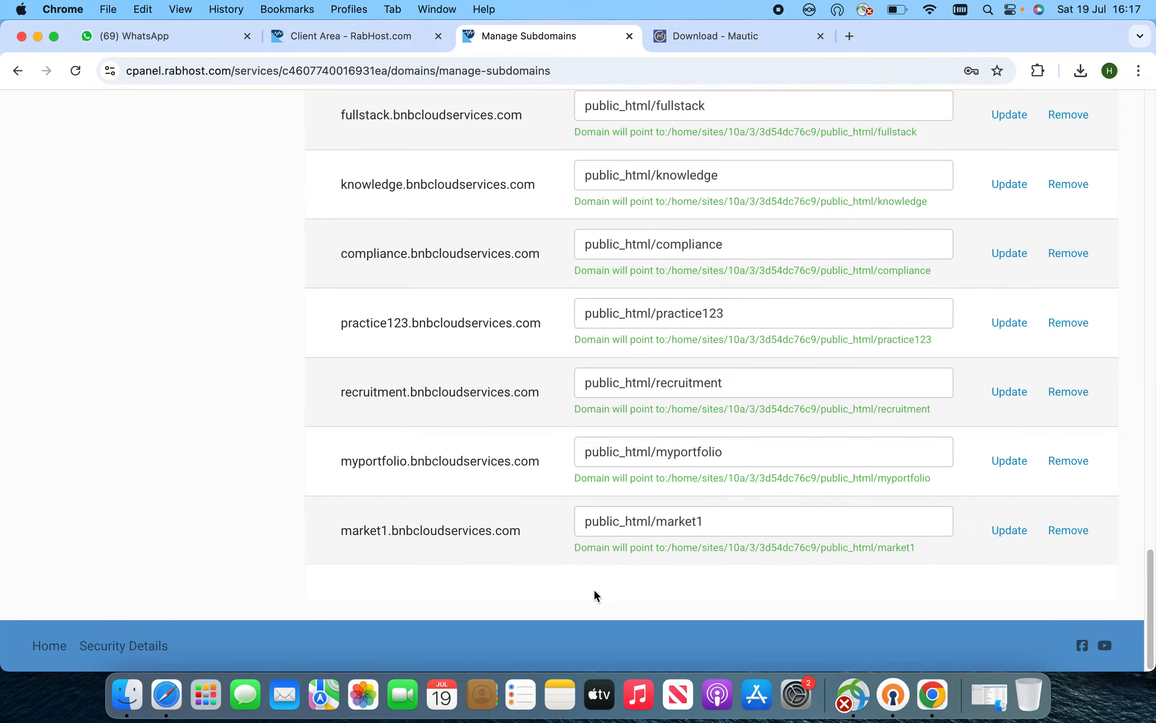
pyautogui.scroll(1, 595, 597)
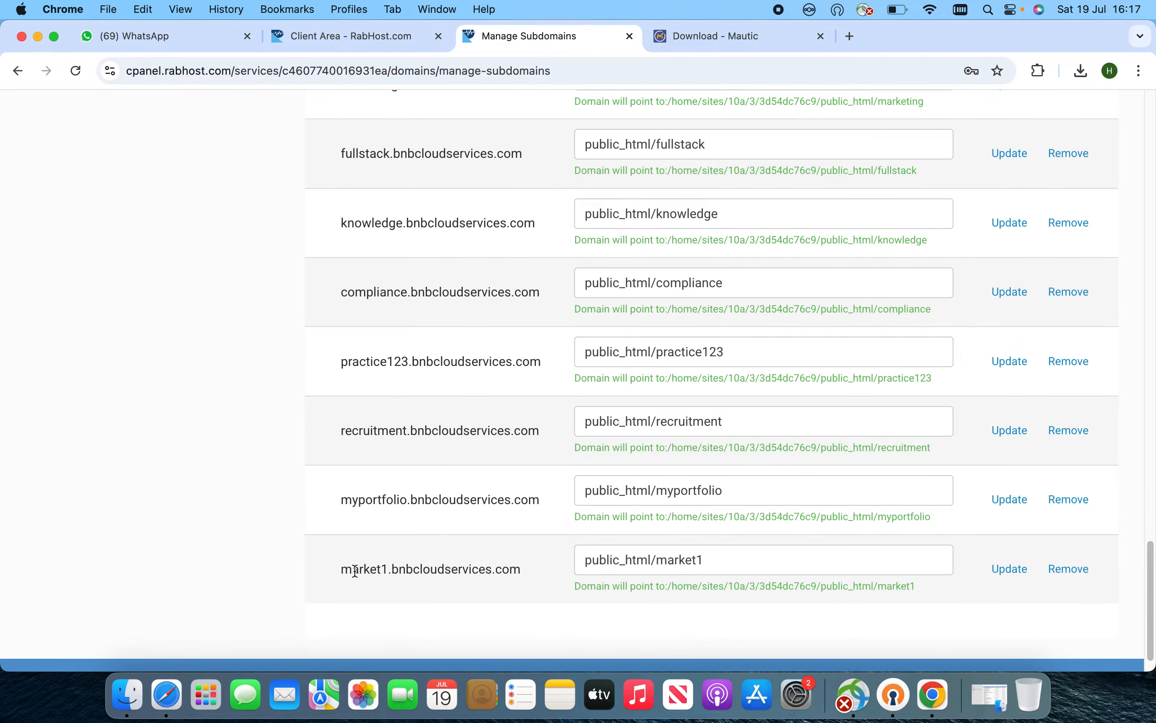
pyautogui.moveTo(341, 568); pyautogui.dragTo(525, 569)
pyautogui.rightClick(525, 565)
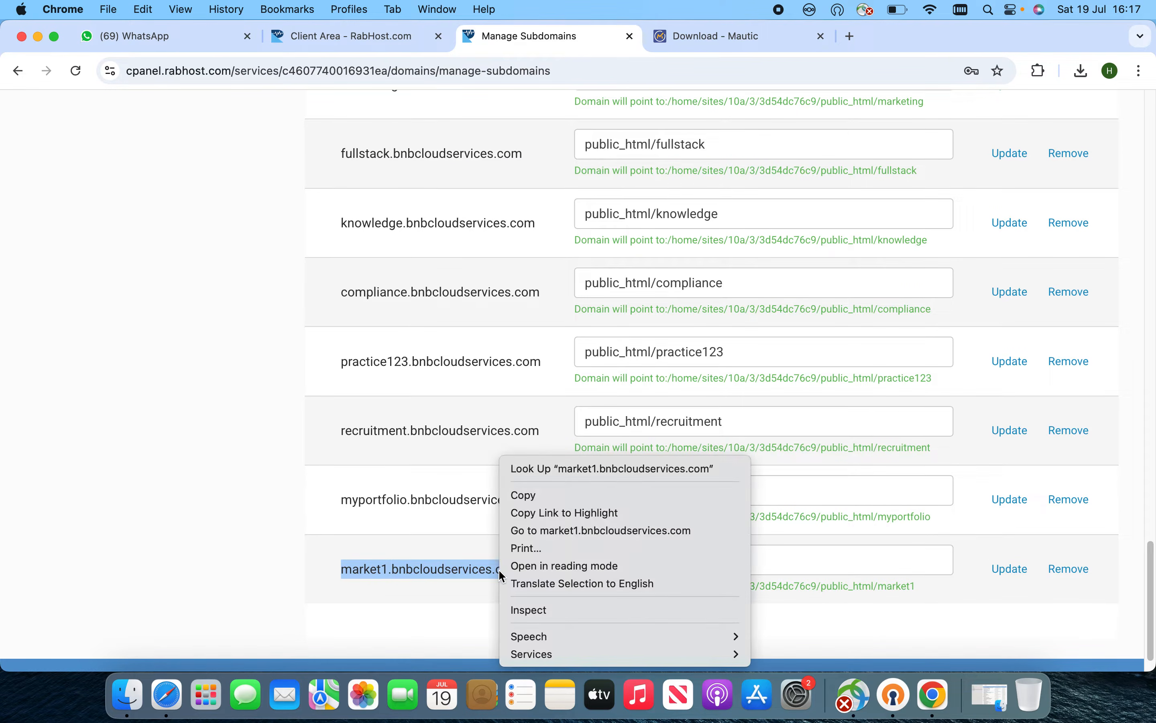
pyautogui.click(524, 494)
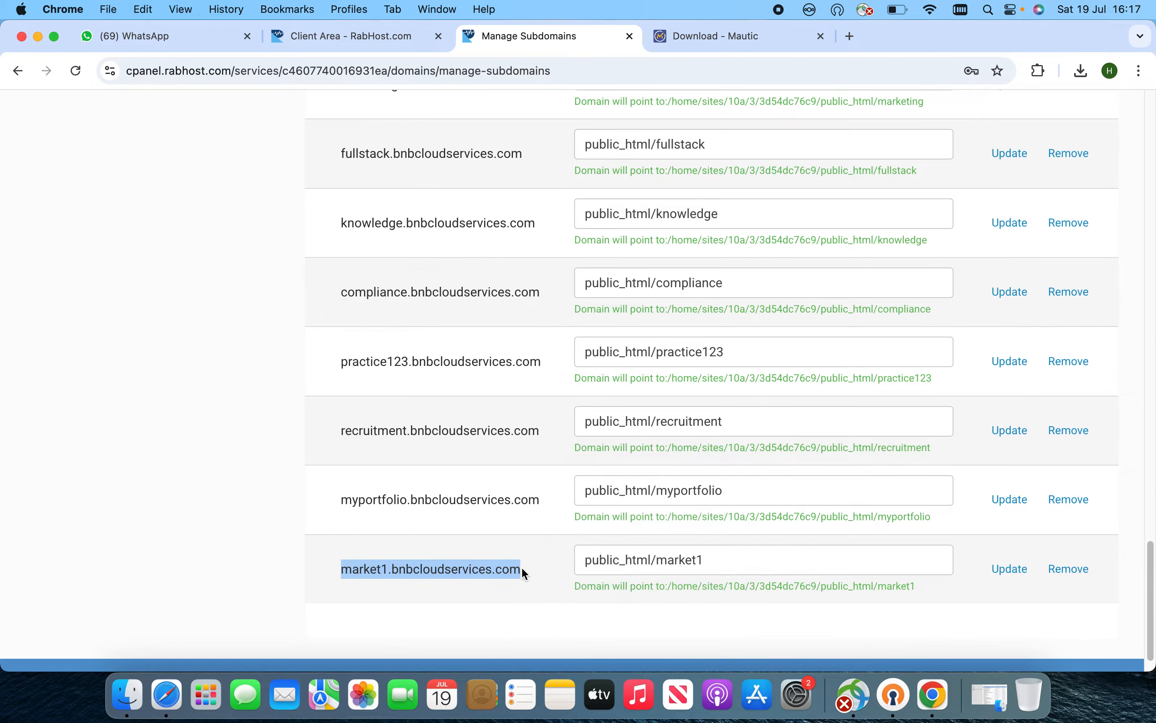
pyautogui.scroll(5, 528, 563)
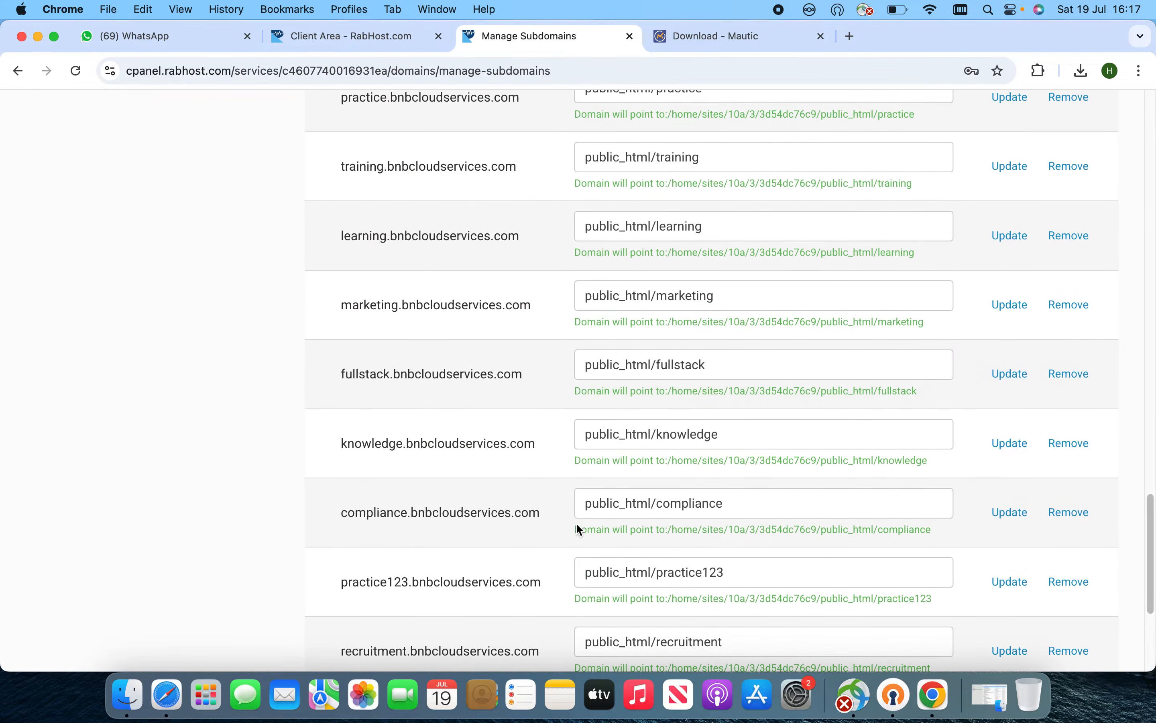
pyautogui.scroll(12, 611, 544)
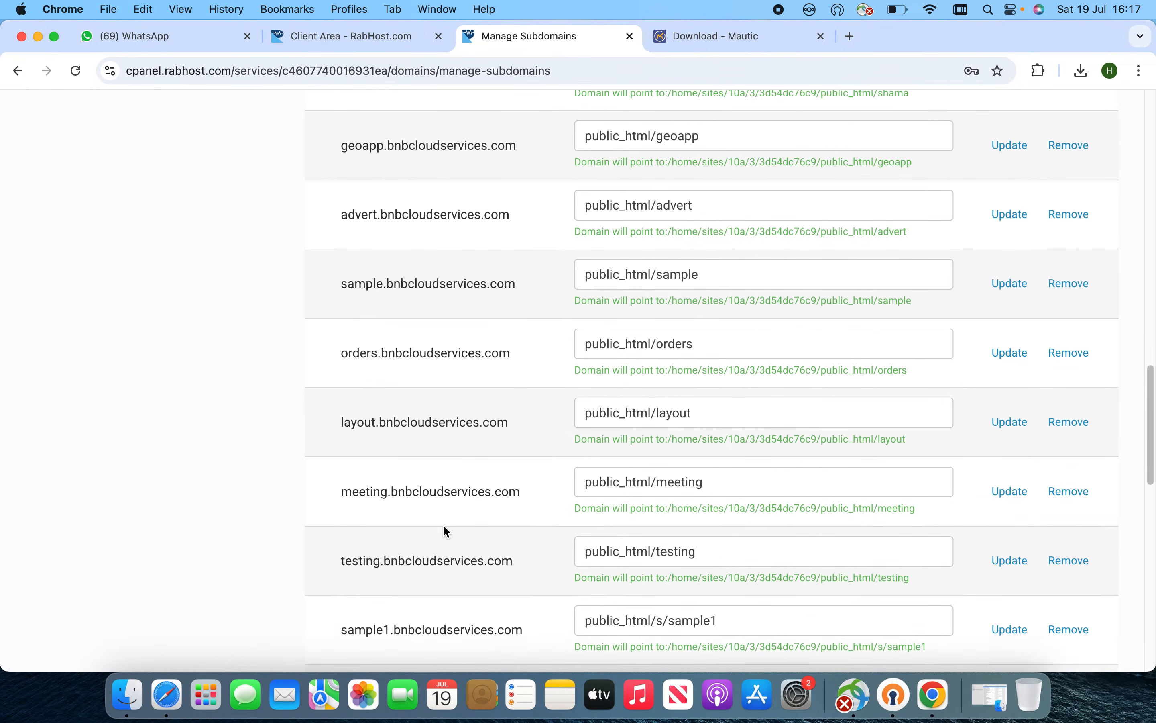
pyautogui.scroll(10, 445, 527)
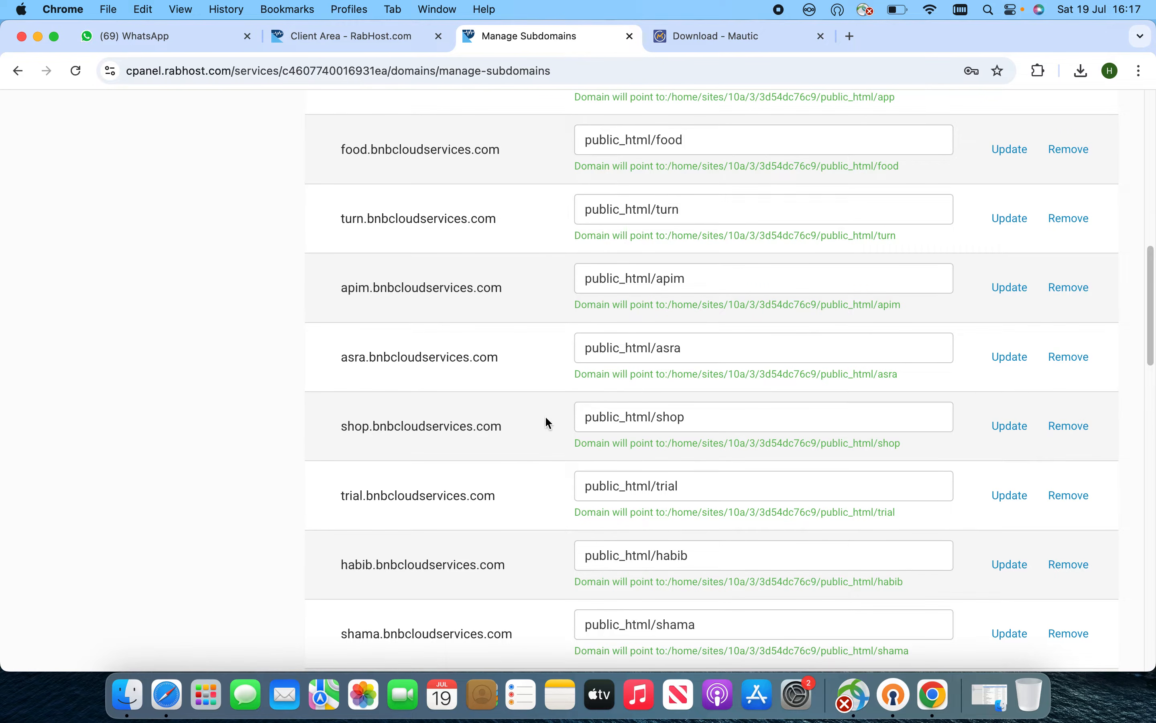
pyautogui.scroll(1, 348, 478)
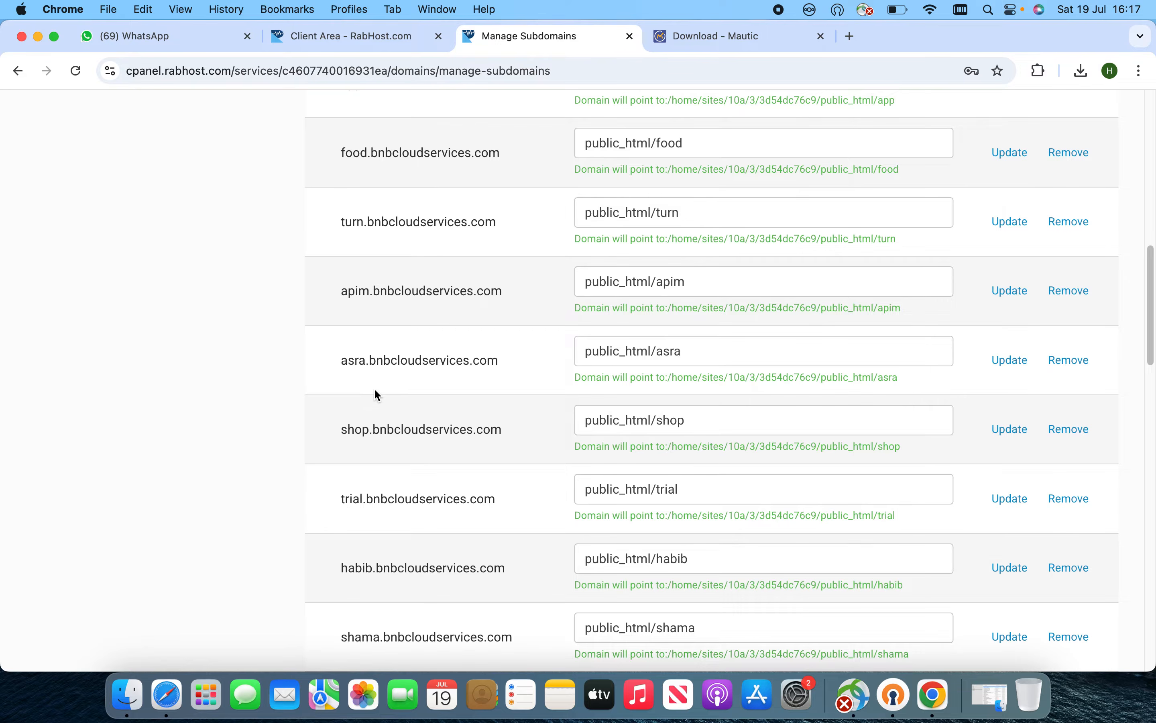
pyautogui.scroll(8, 396, 380)
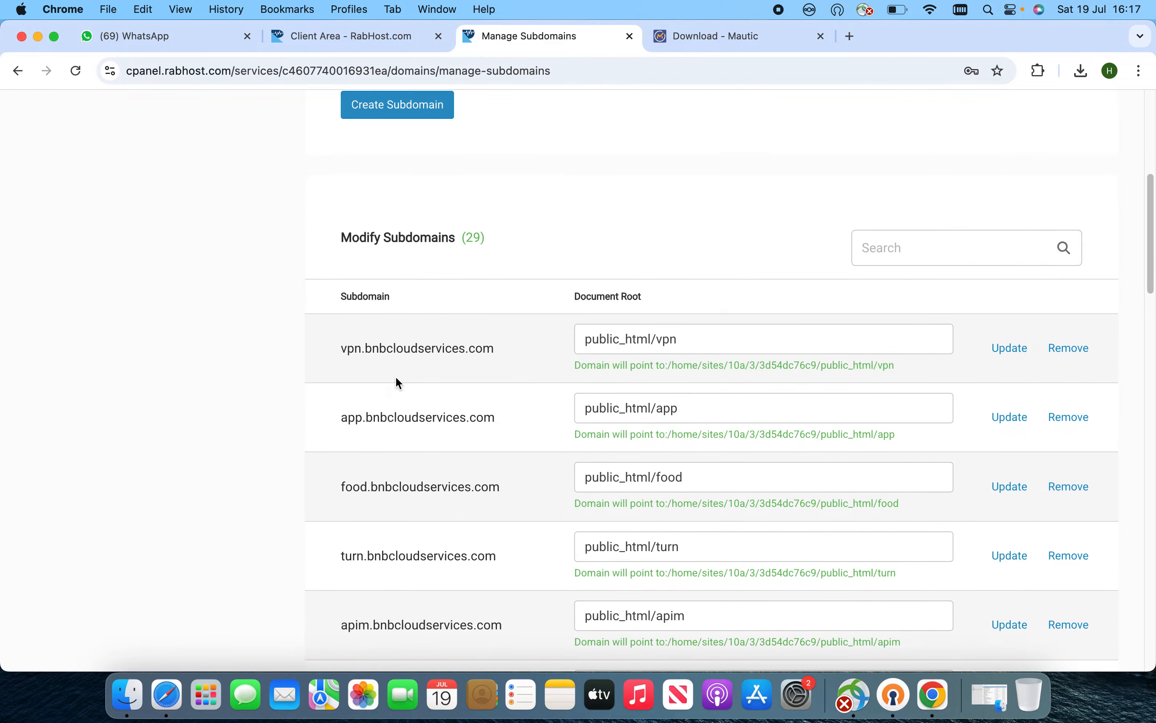
pyautogui.scroll(3, 263, 363)
pyautogui.scroll(5, 301, 373)
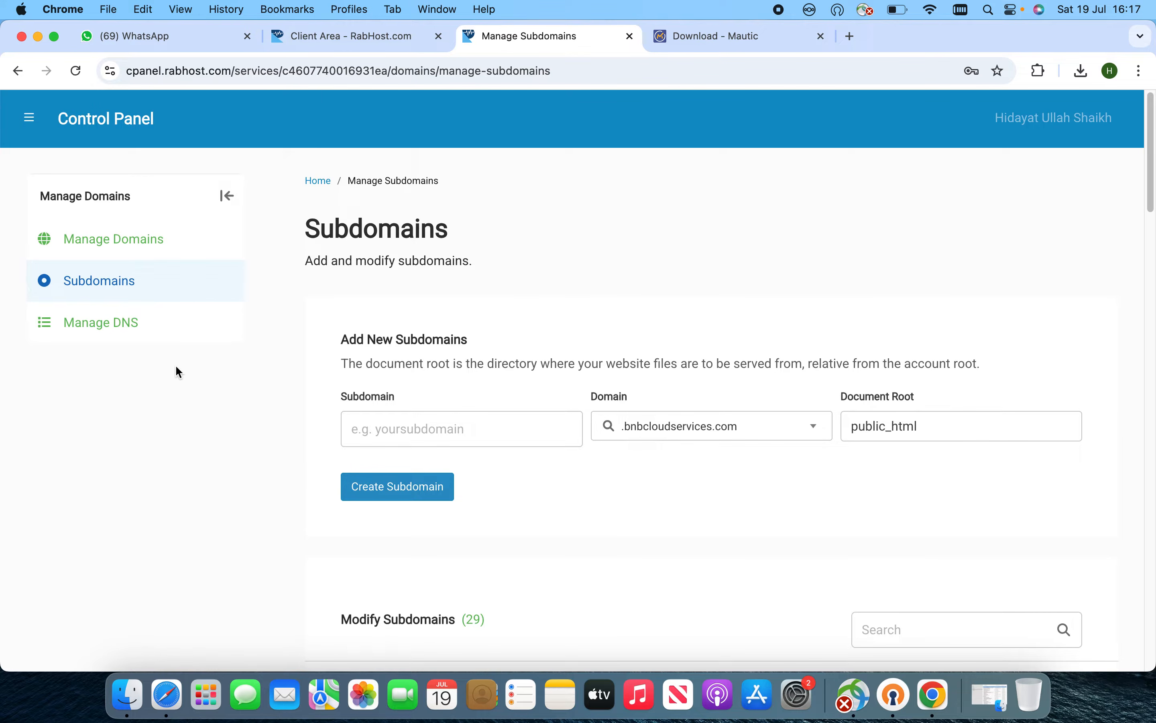
# Open Manage DNS and paste market1.bnbcloudservices.com as the new record's name.
pyautogui.click(113, 330)
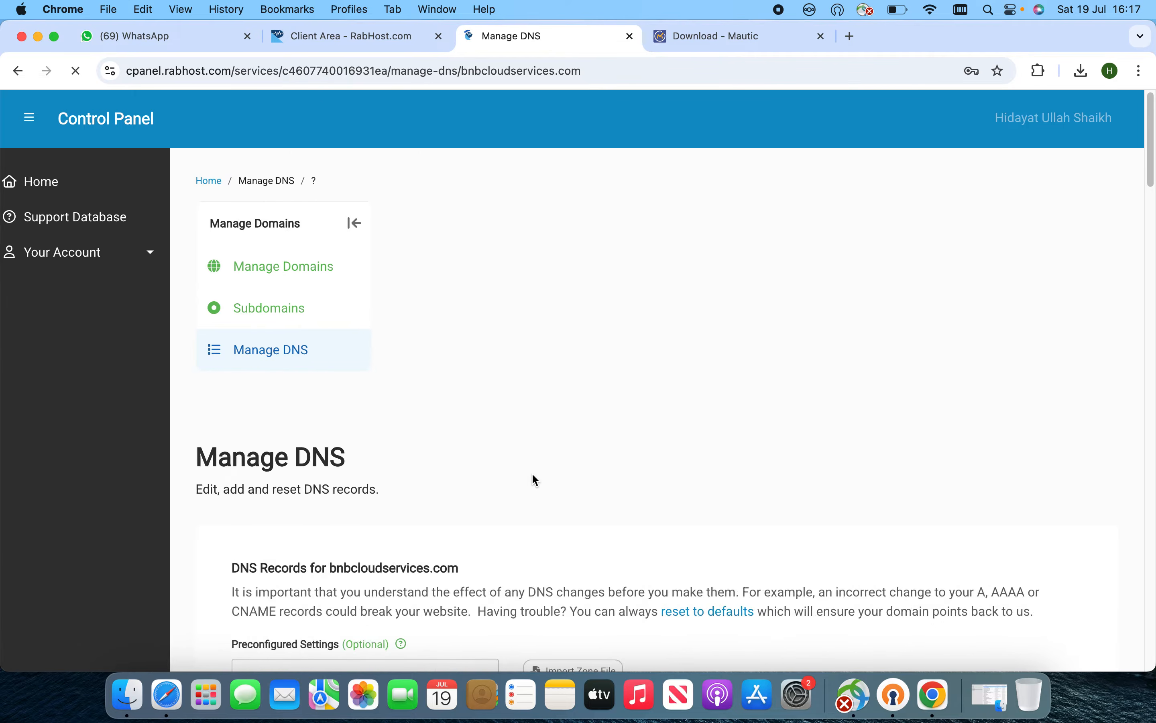
pyautogui.scroll(-20, 533, 483)
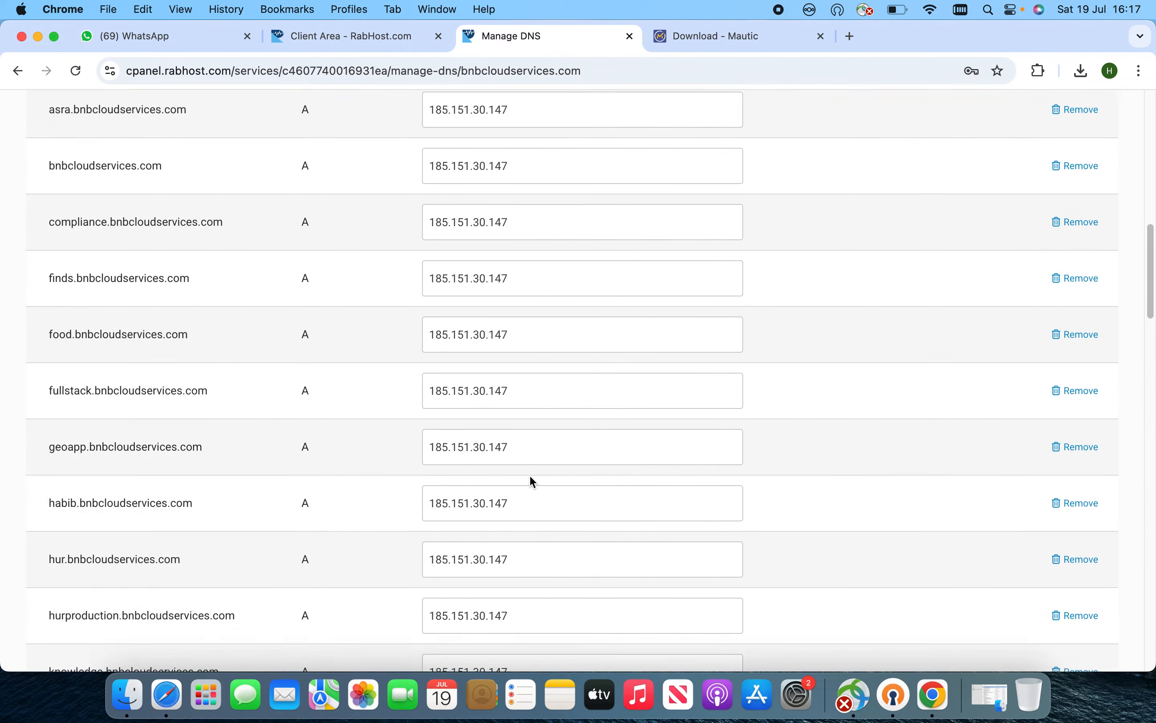
pyautogui.scroll(-20, 531, 476)
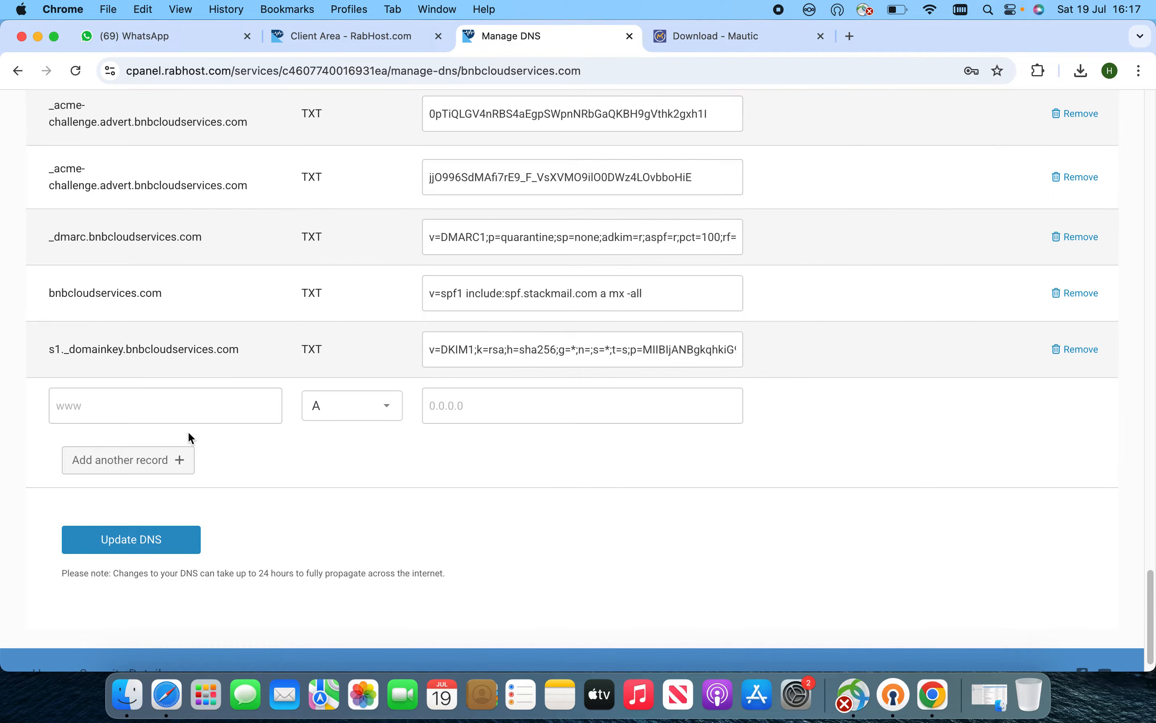
pyautogui.rightClick(98, 411)
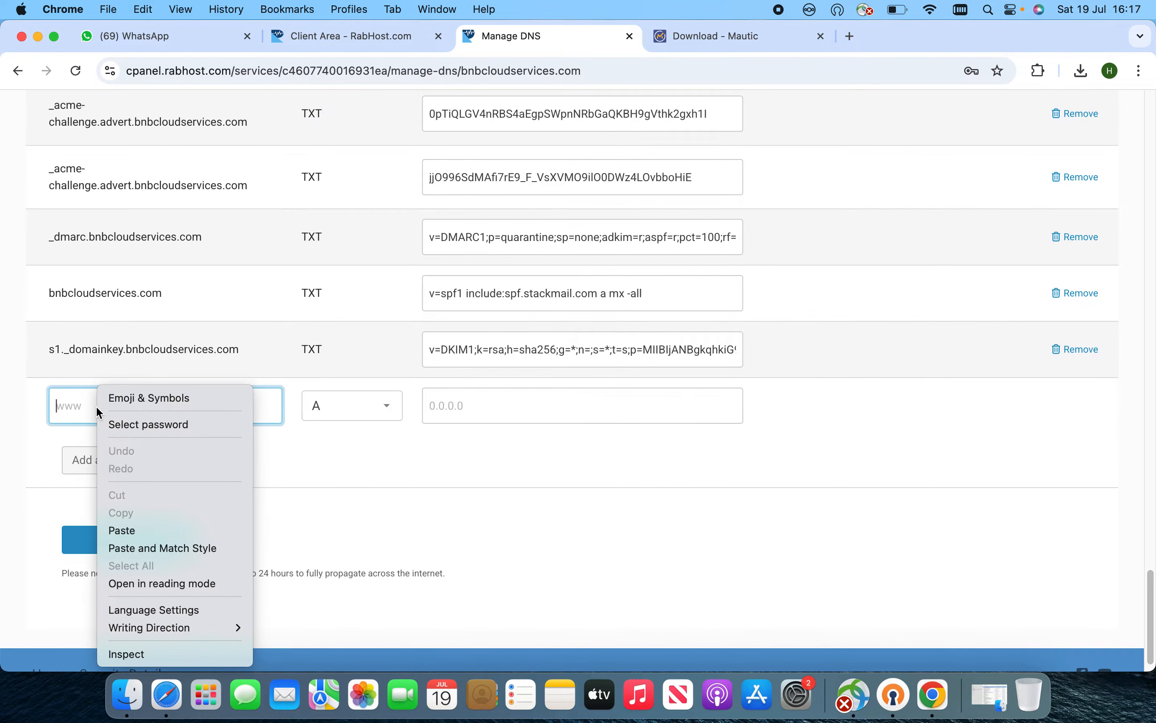
pyautogui.click(149, 530)
# Copy the server address 185.151.30.147 from an existing DNS record.
pyautogui.scroll(7, 332, 506)
pyautogui.scroll(20, 332, 505)
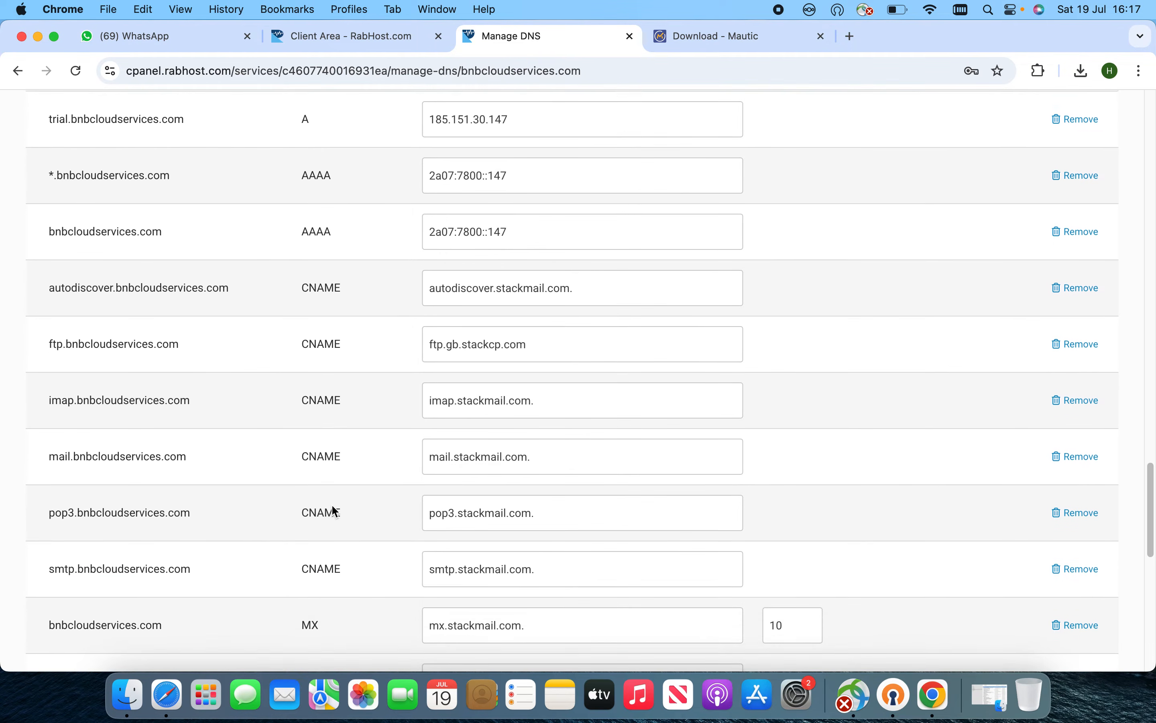
pyautogui.scroll(3, 333, 506)
pyautogui.scroll(-3, 373, 527)
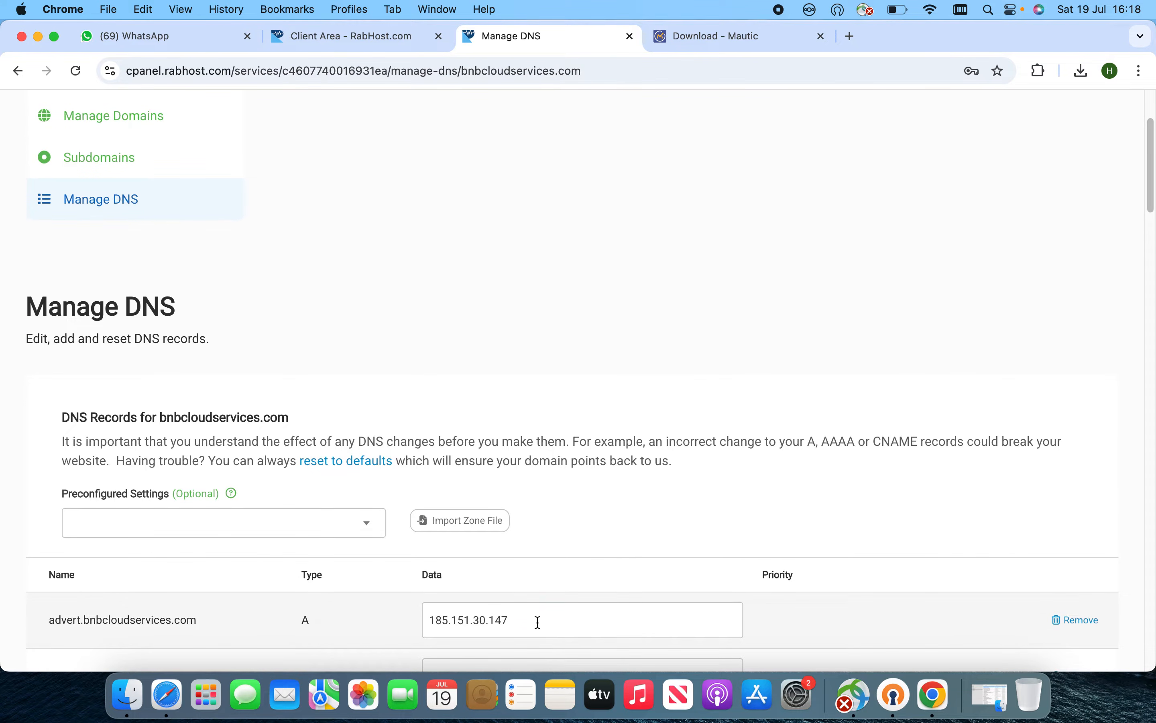
pyautogui.moveTo(523, 622); pyautogui.dragTo(405, 624)
pyautogui.rightClick(453, 623)
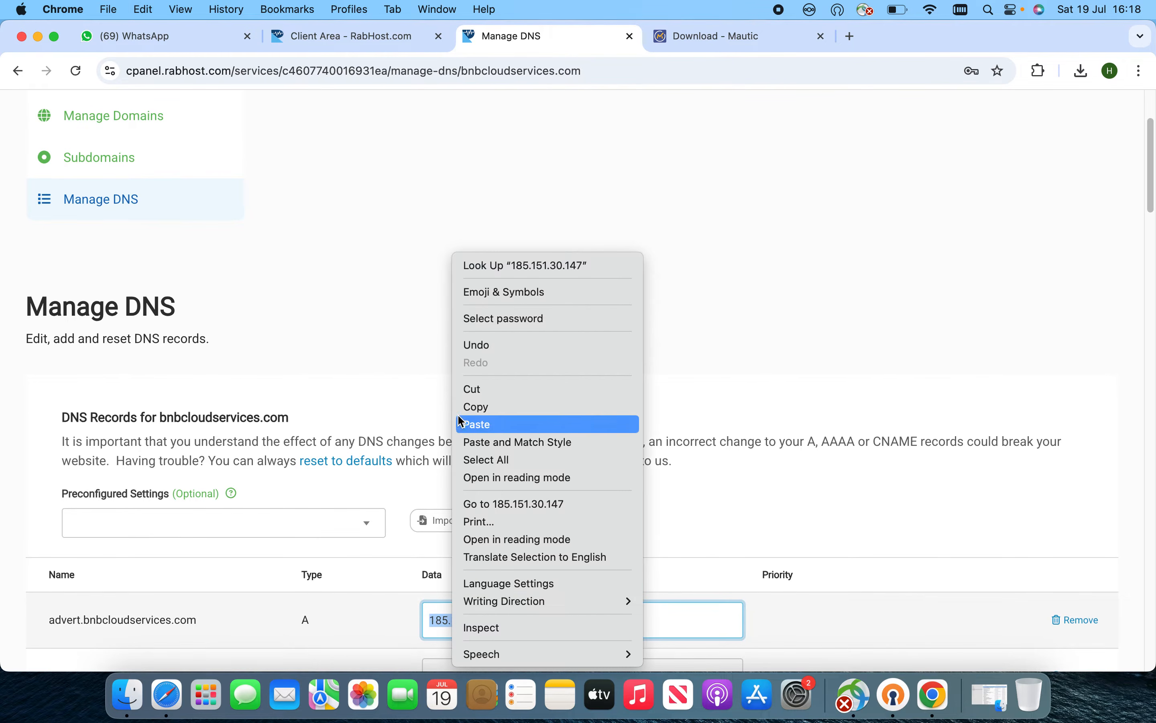
pyautogui.click(470, 406)
# Paste 185.151.30.147 as the A record's data and save it with Update DNS.
pyautogui.scroll(-10, 392, 494)
pyautogui.scroll(-15, 393, 496)
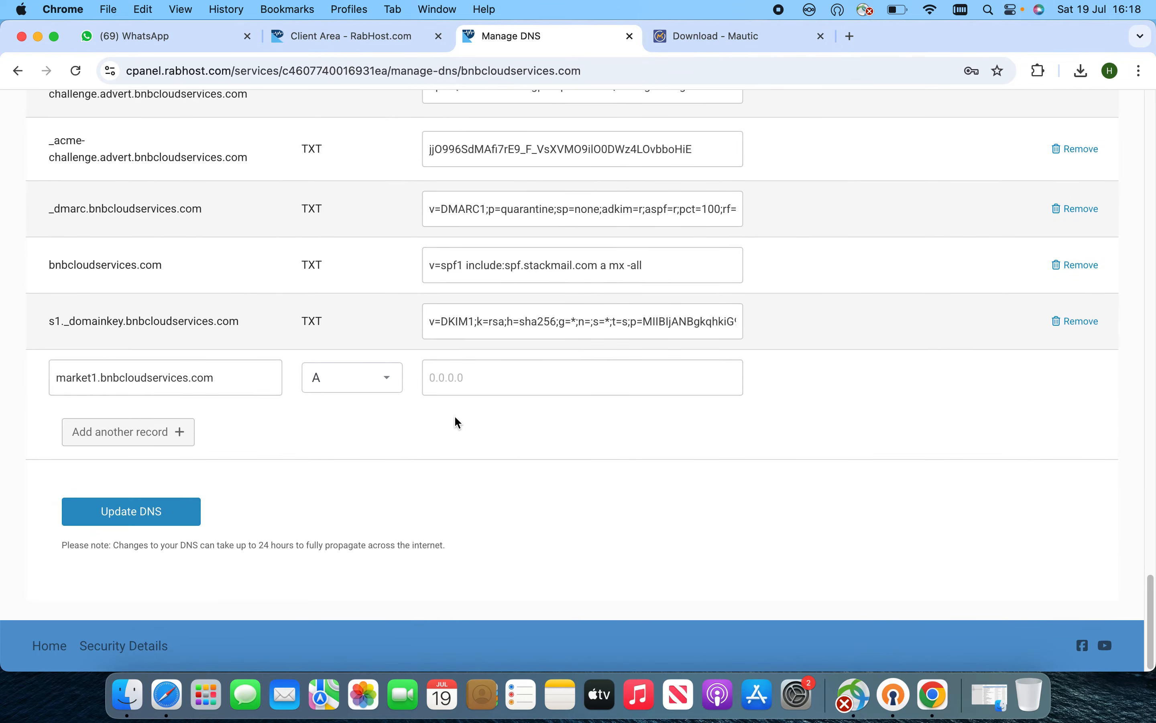
pyautogui.click(477, 379)
pyautogui.rightClick(477, 377)
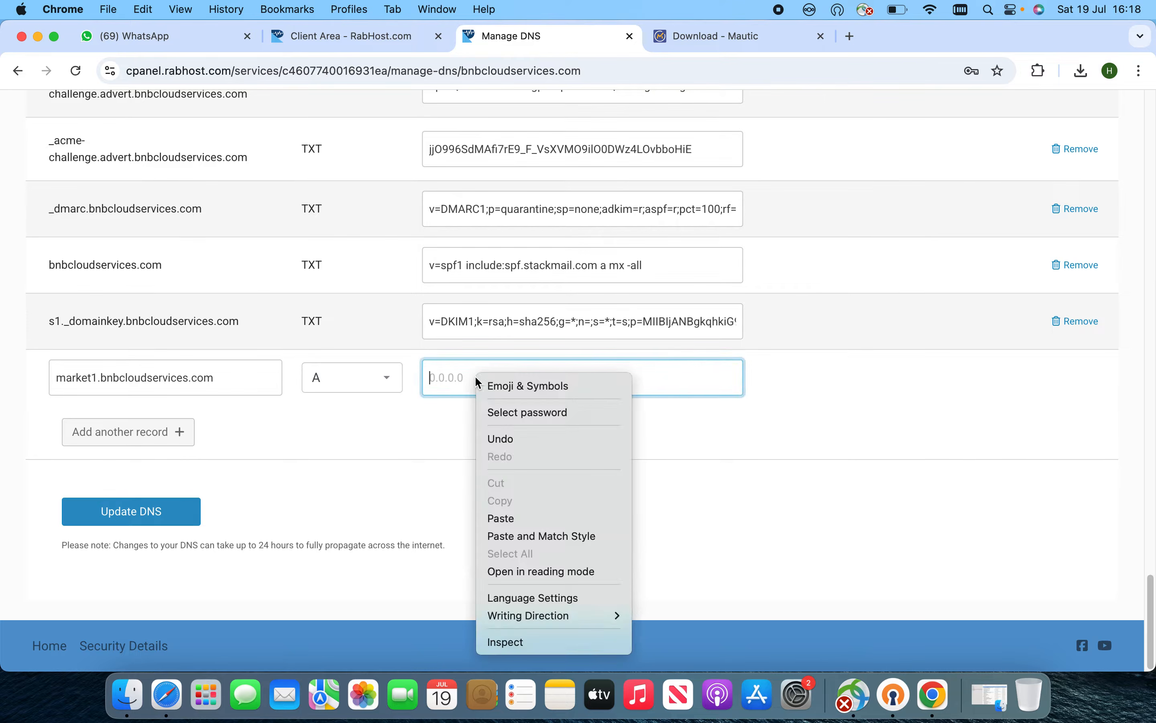
pyautogui.click(515, 519)
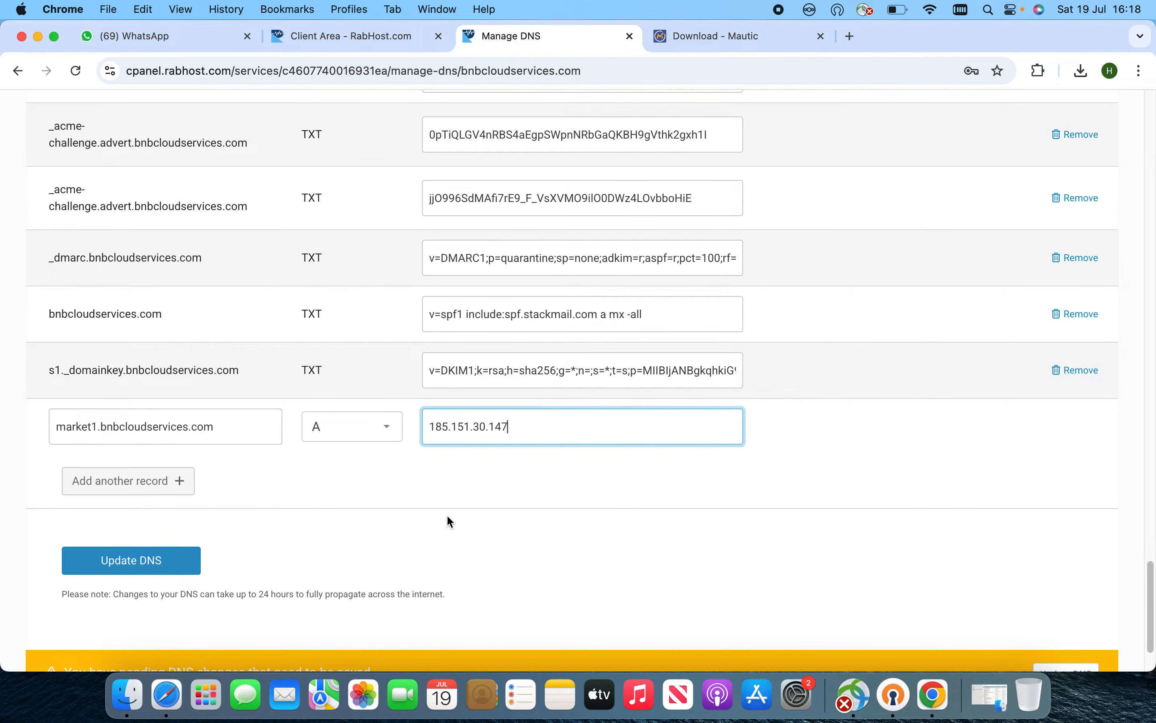
pyautogui.click(161, 574)
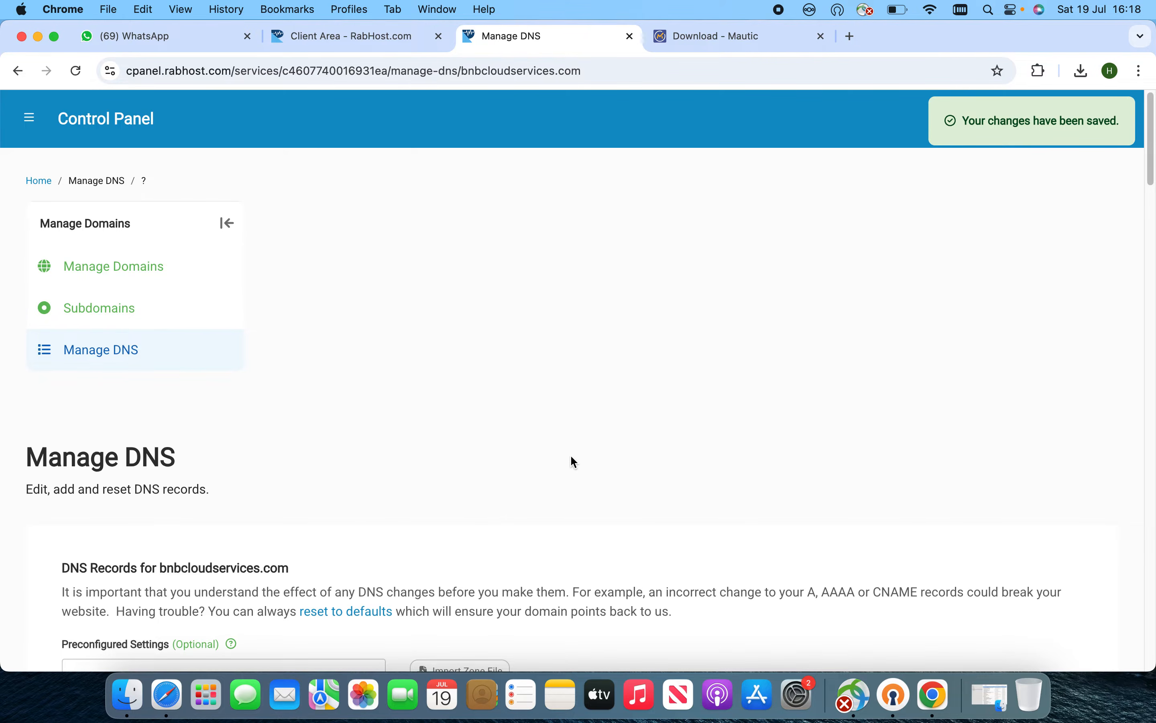
pyautogui.scroll(-5, 626, 495)
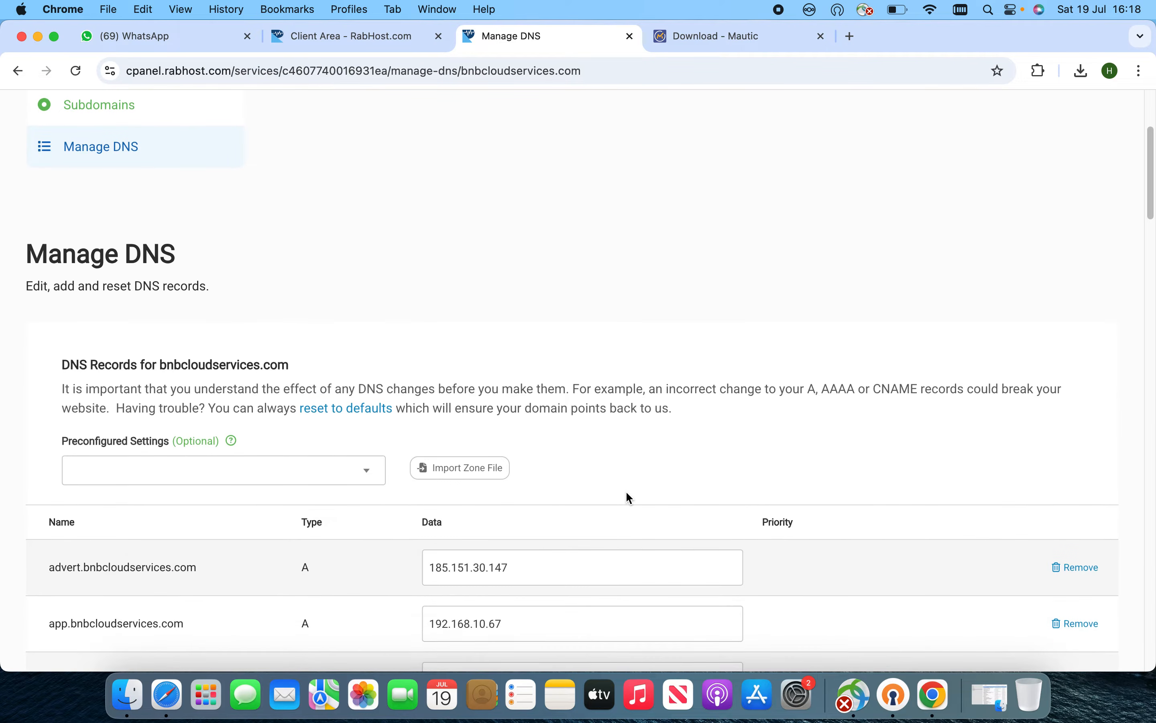
pyautogui.scroll(5, 630, 497)
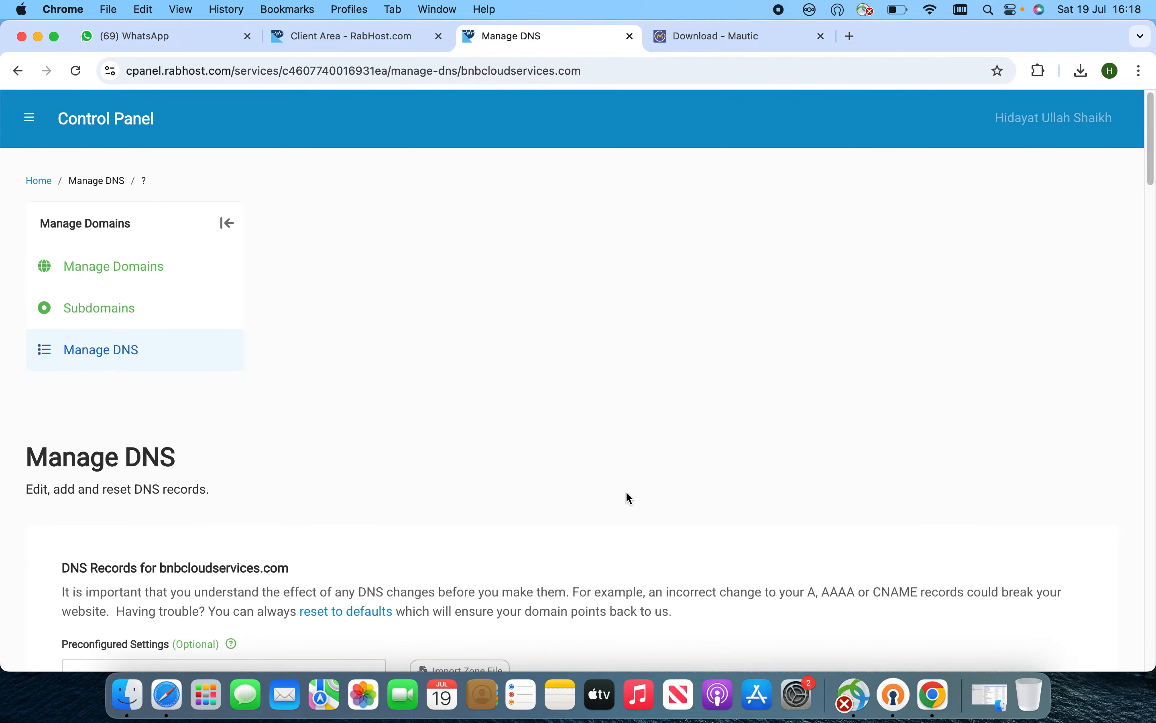
# Return to hosting packages, manage bnbcloudservices.com and open MySQL Databases via a 'dat' search.
pyautogui.click(102, 126)
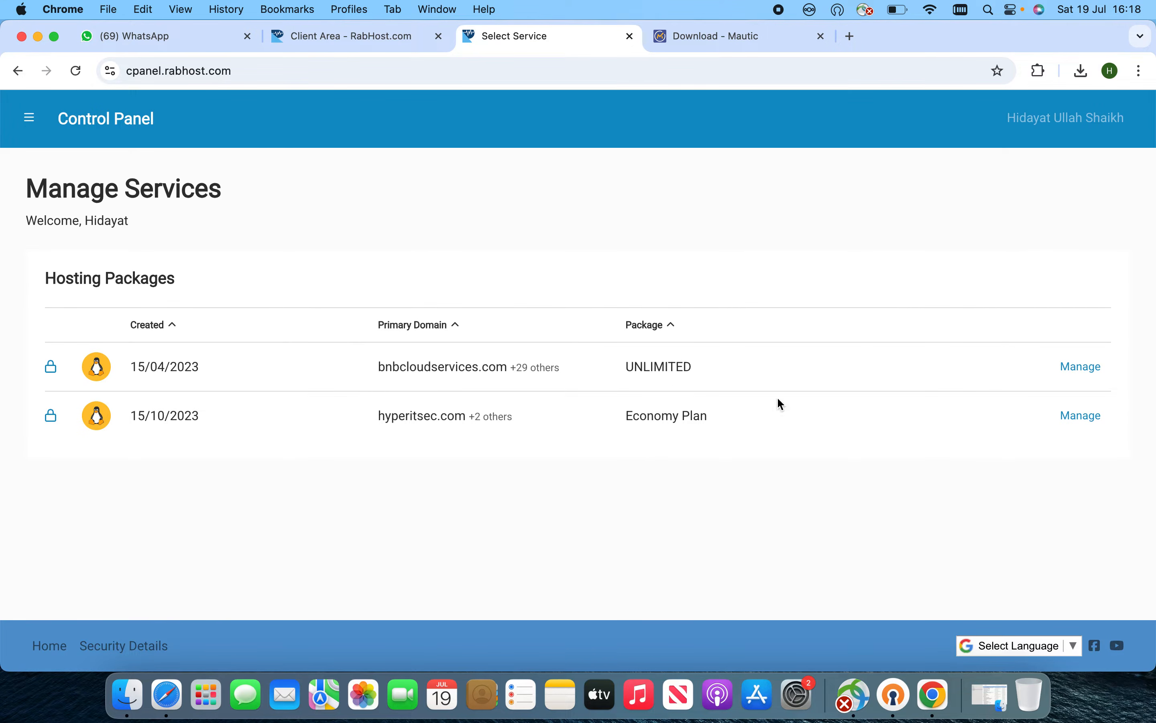
pyautogui.click(1083, 367)
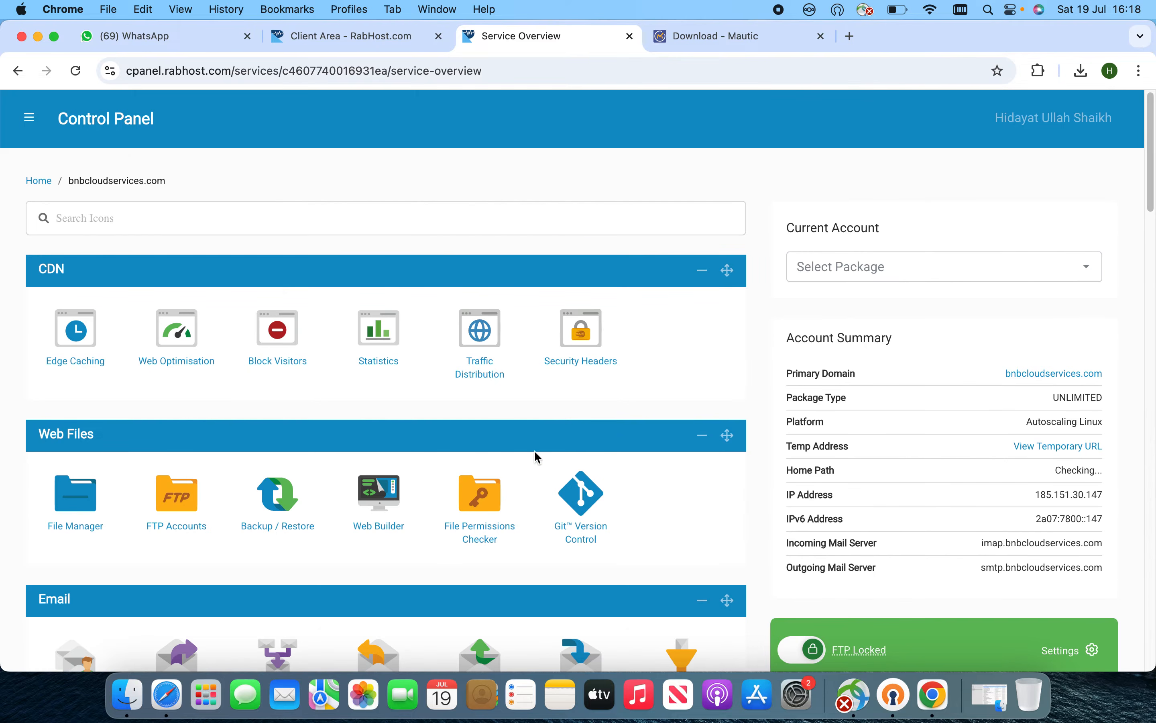
pyautogui.scroll(-5, 408, 481)
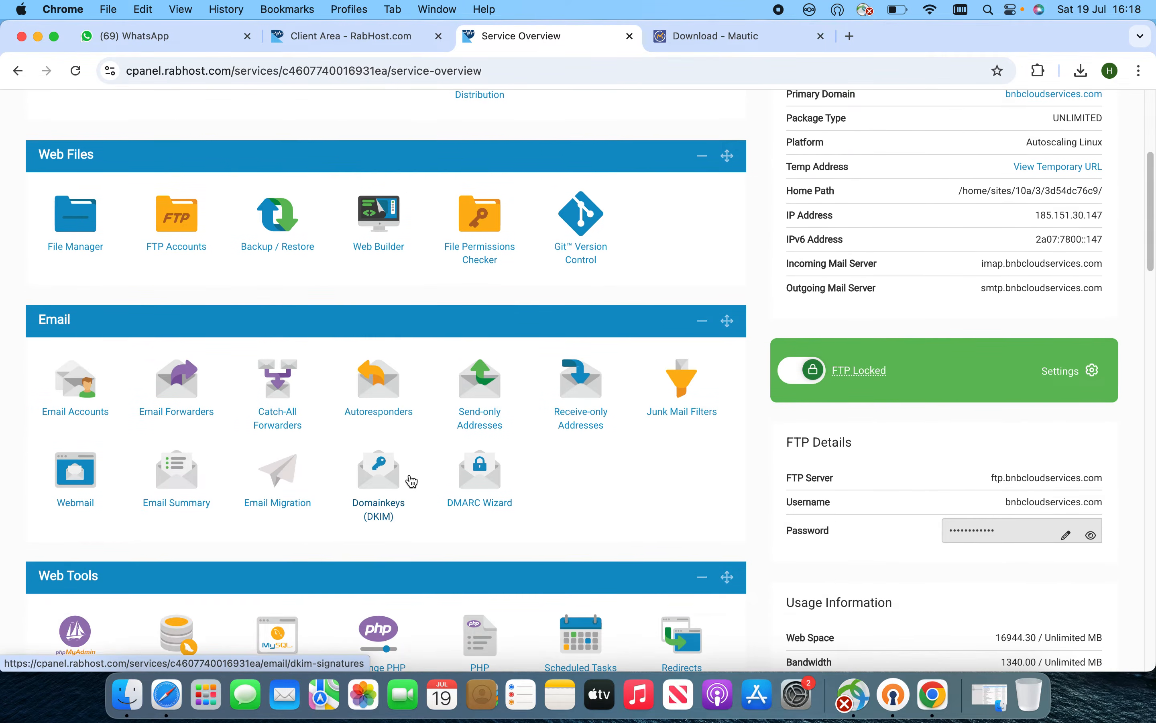
pyautogui.scroll(5, 412, 481)
pyautogui.click(191, 220)
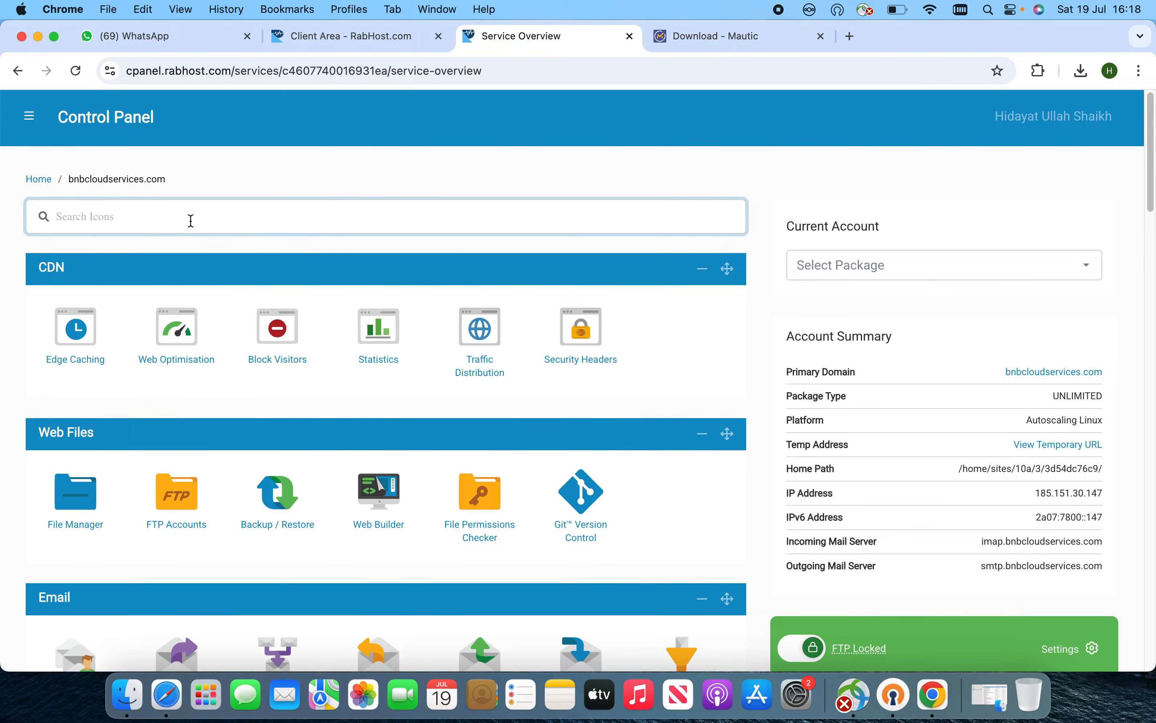
pyautogui.write('dat')
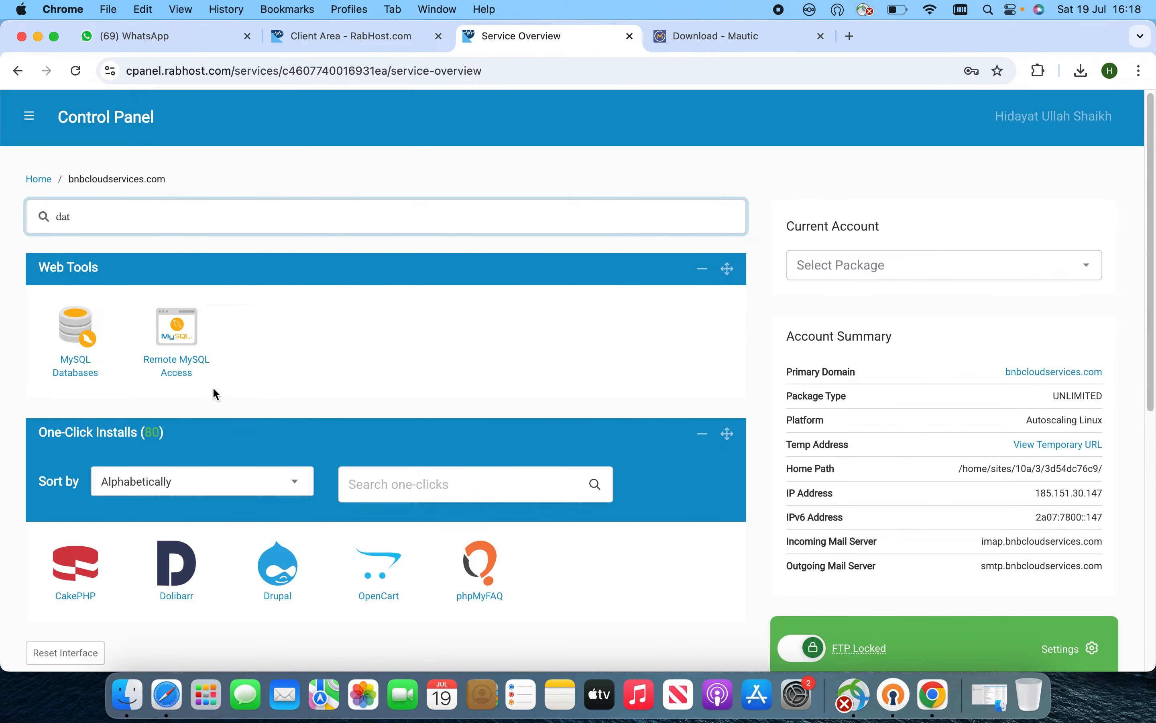
pyautogui.click(71, 332)
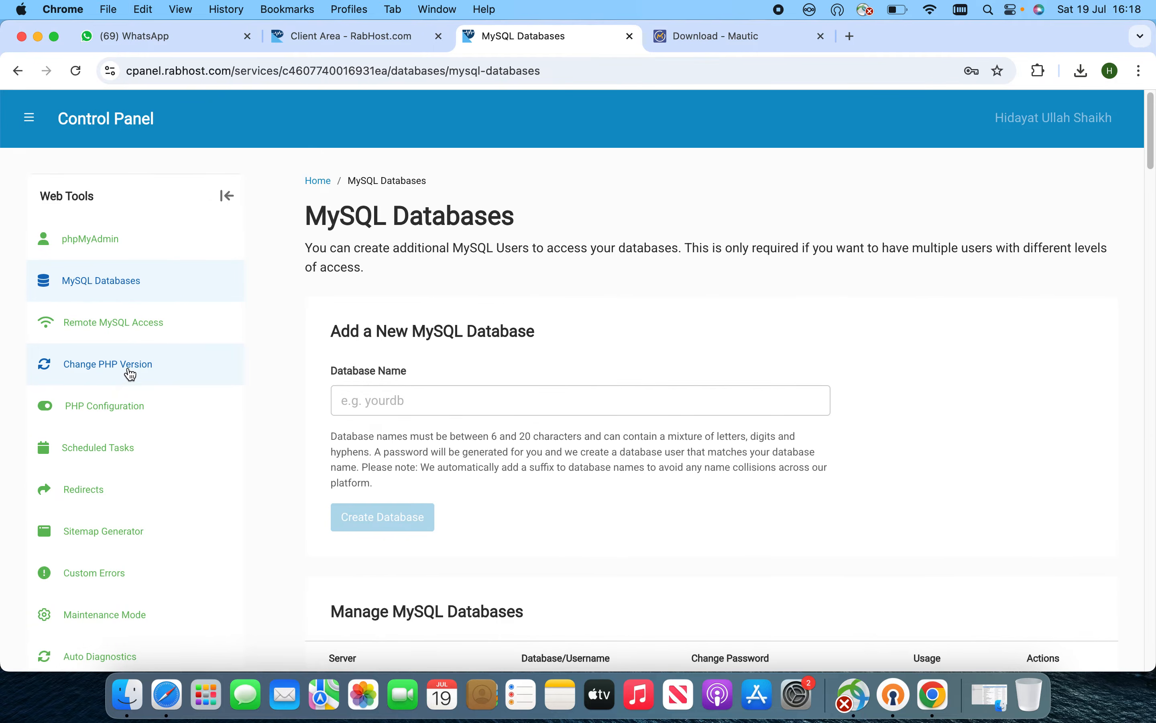
# Create the mautic1 database and scroll down to its row and the Add MySQL User form.
pyautogui.click(359, 399)
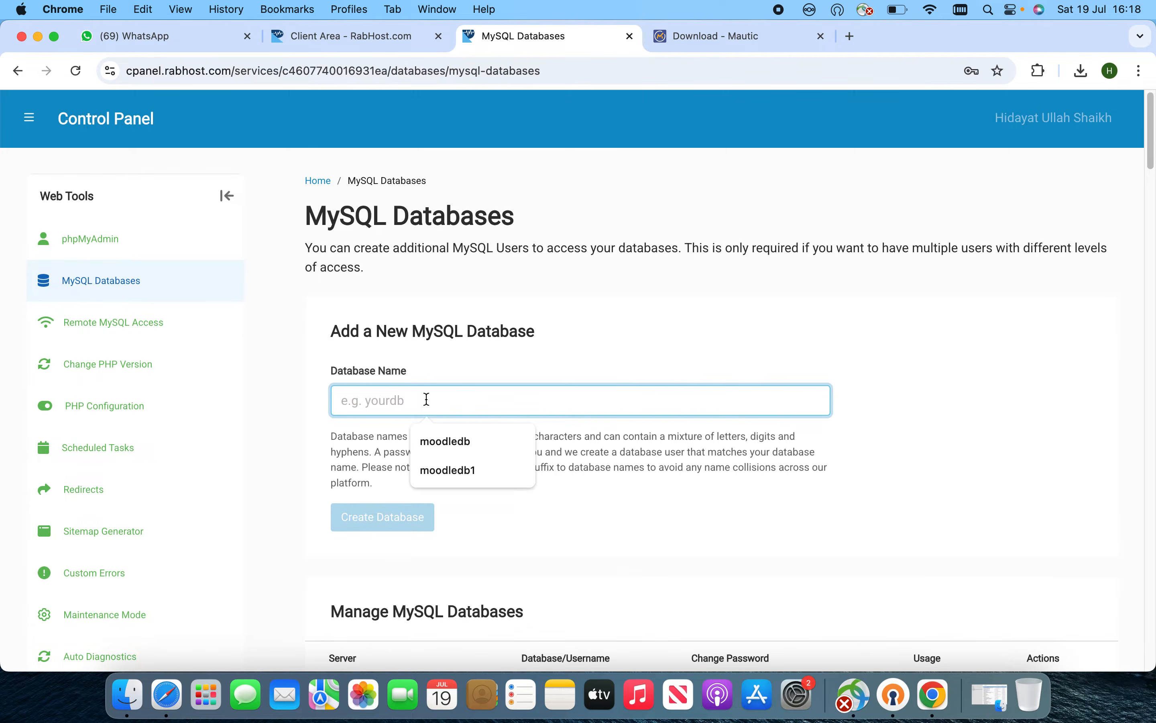
pyautogui.write('mautic')
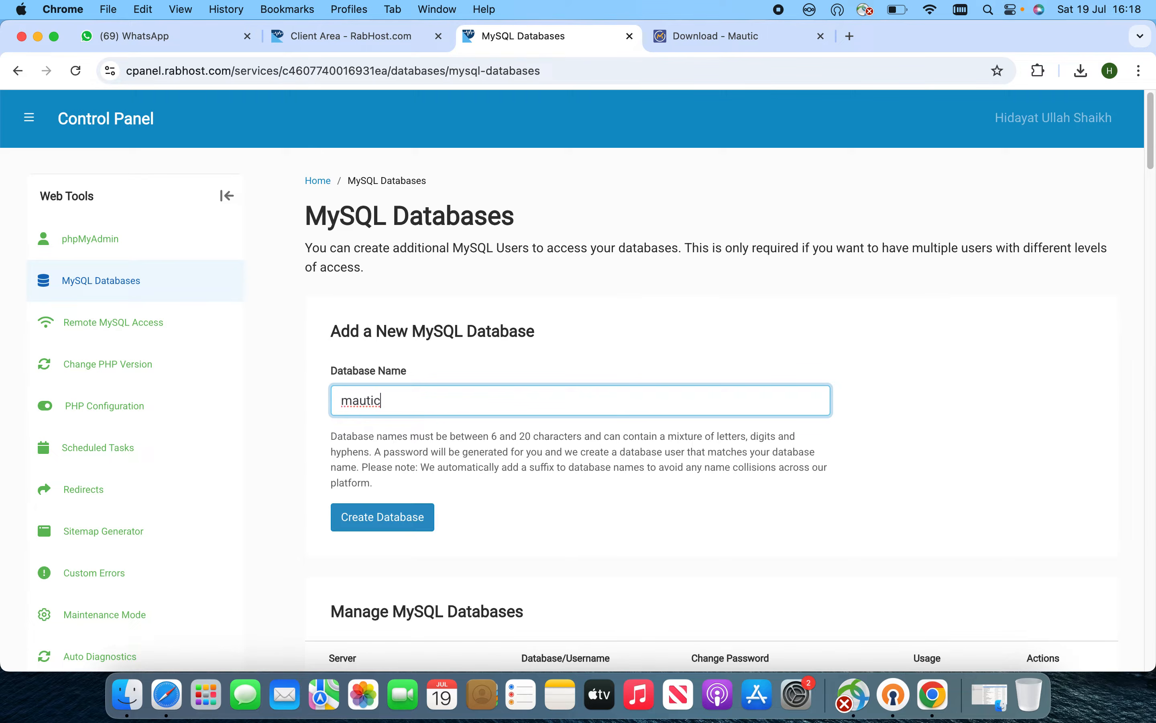
pyautogui.write('1')
pyautogui.click(430, 528)
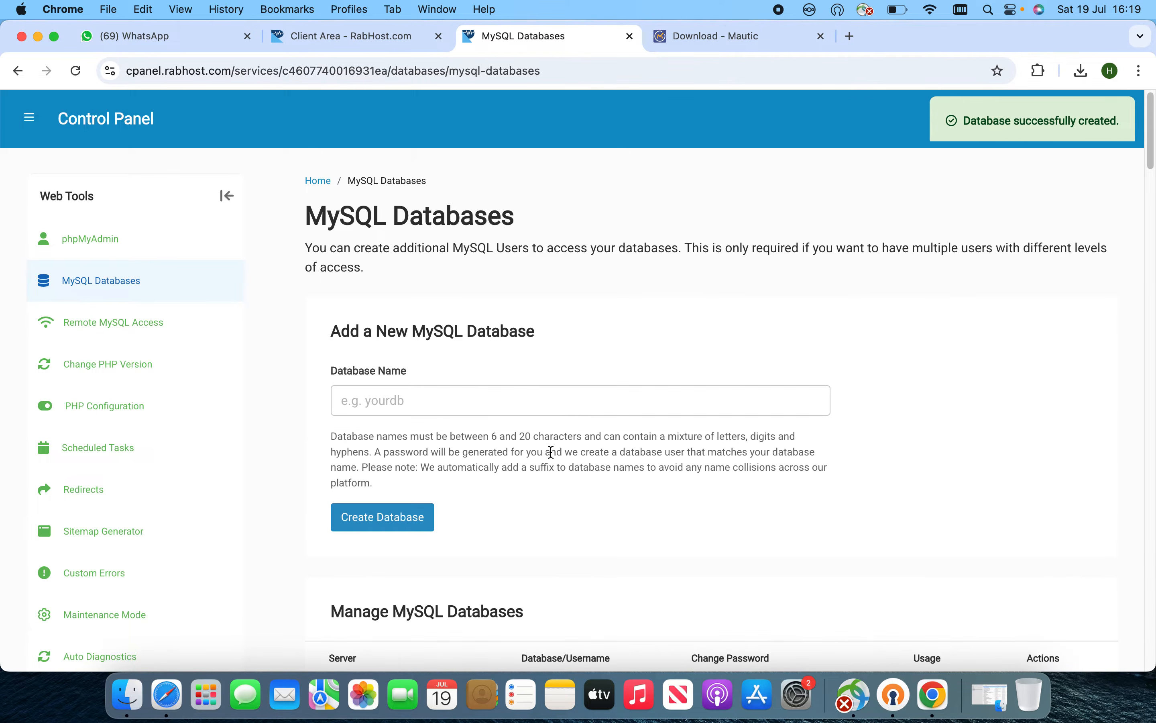
pyautogui.scroll(-10, 553, 458)
pyautogui.scroll(-10, 553, 458)
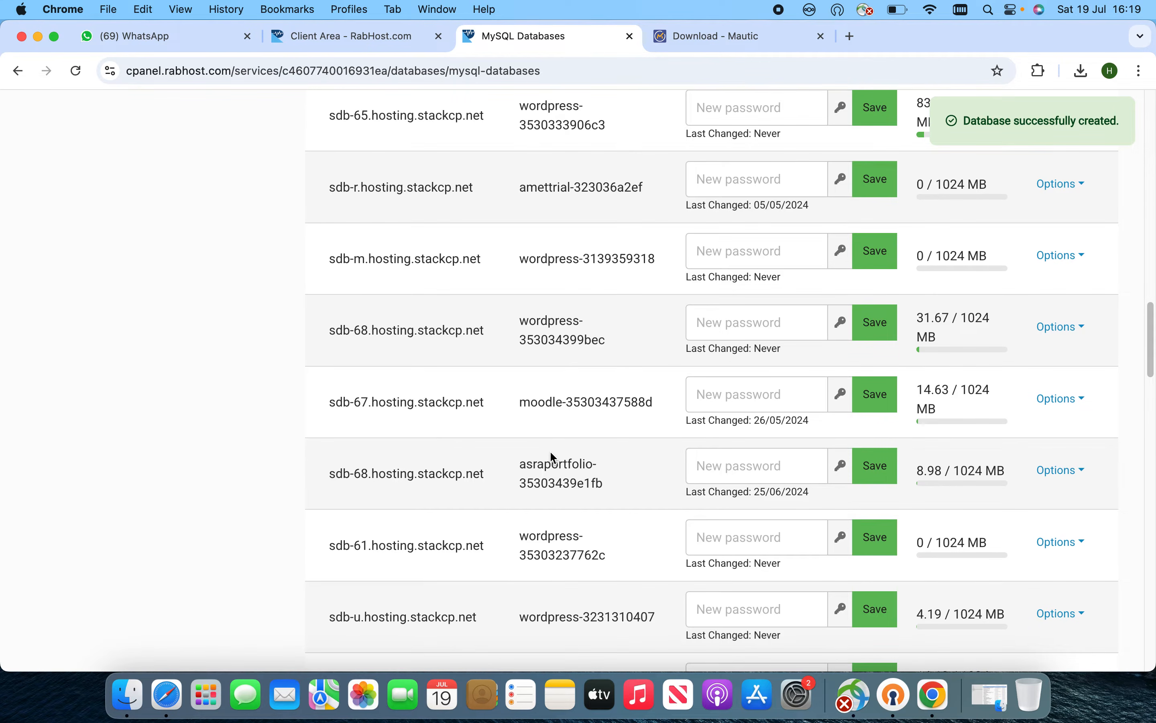
pyautogui.scroll(-10, 552, 457)
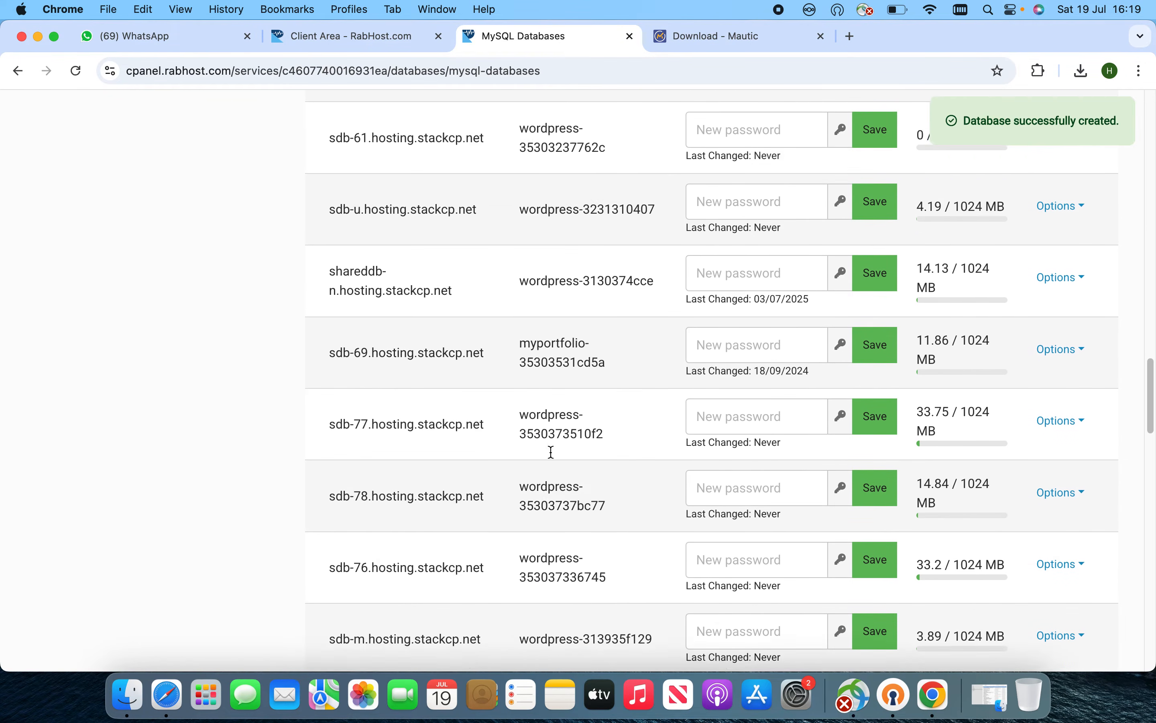
pyautogui.scroll(-6, 524, 447)
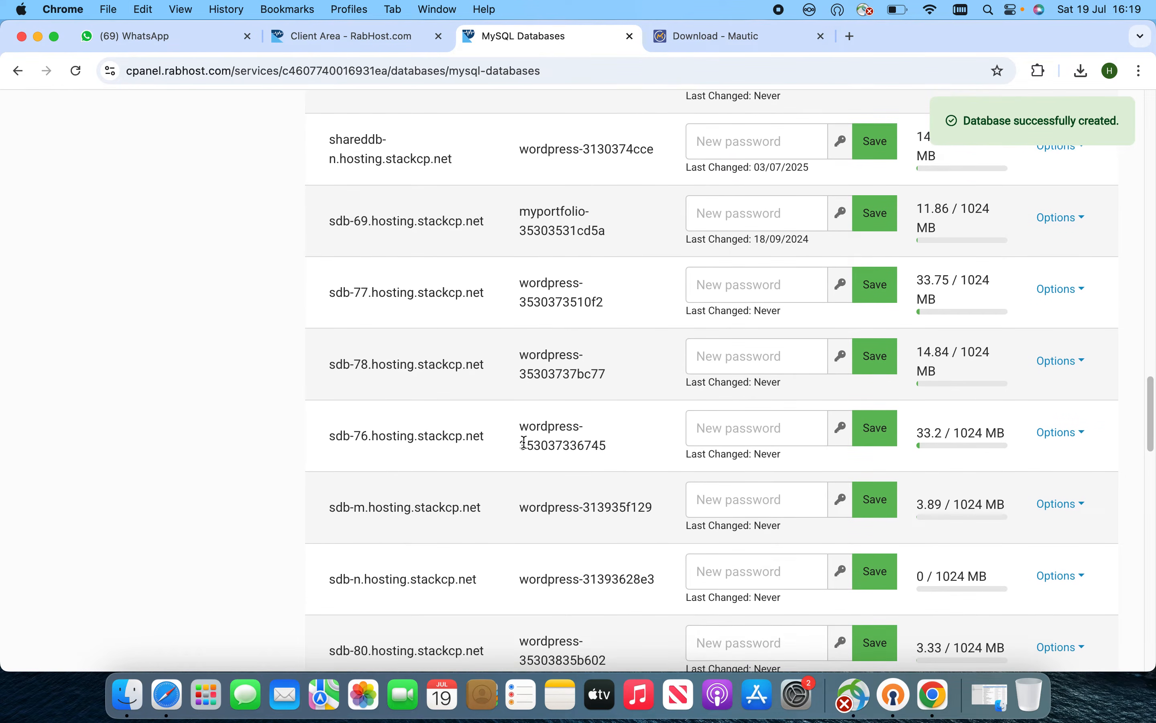
pyautogui.scroll(-12, 524, 442)
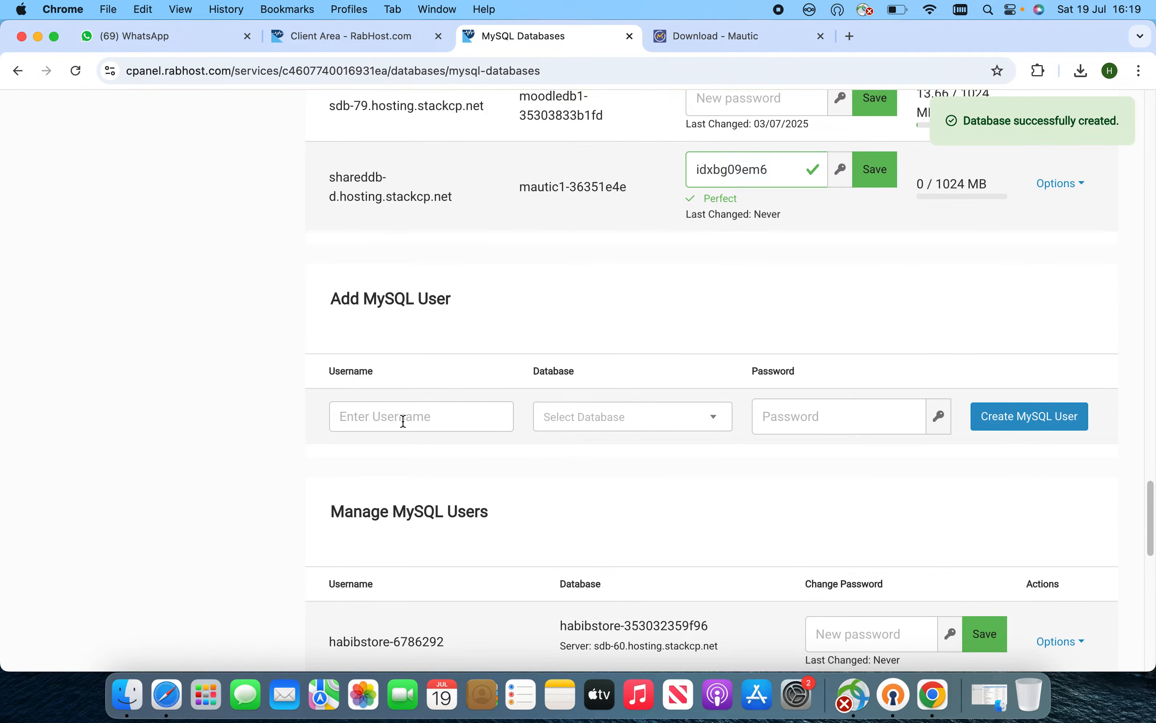
# Enter username mautic1 and select database mautic1-36351e4e for the new user.
pyautogui.click(404, 421)
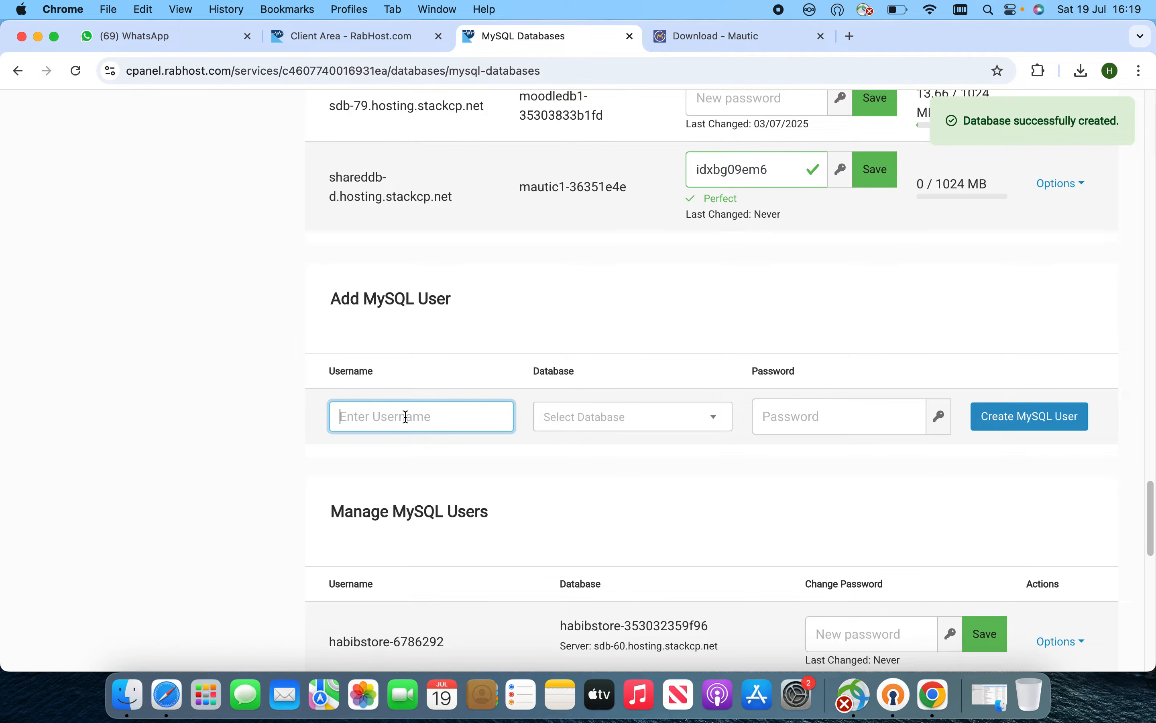
pyautogui.write('mautic1')
pyautogui.click(591, 423)
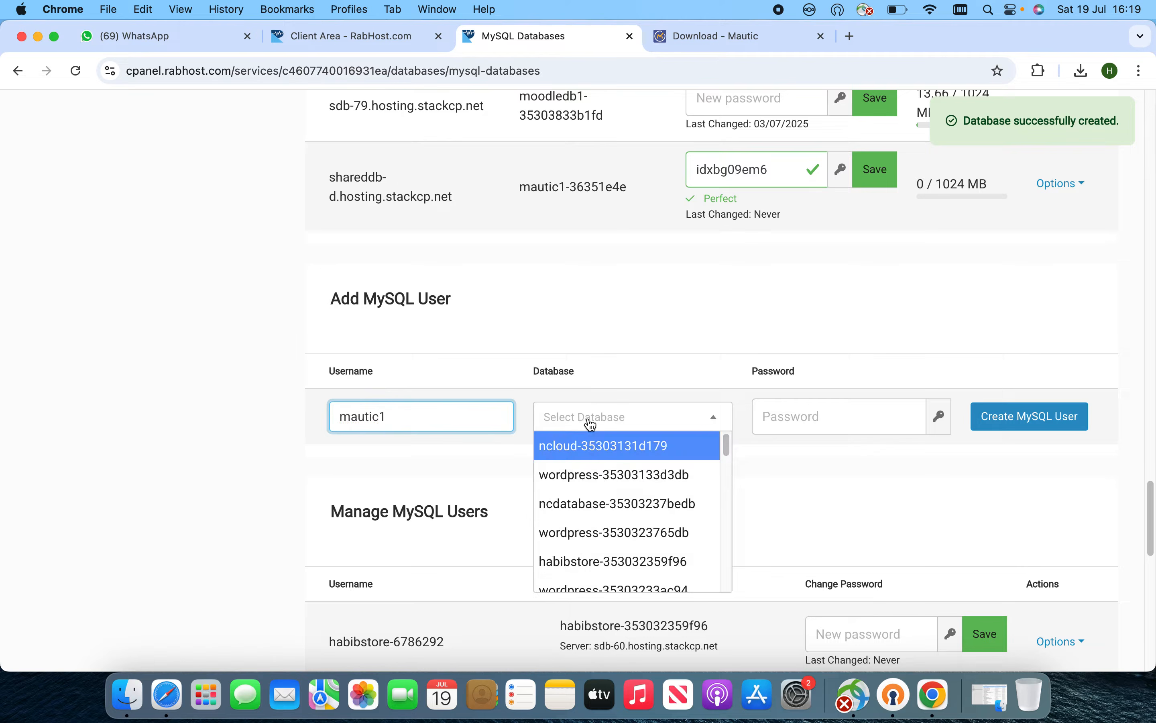
pyautogui.scroll(-10, 619, 478)
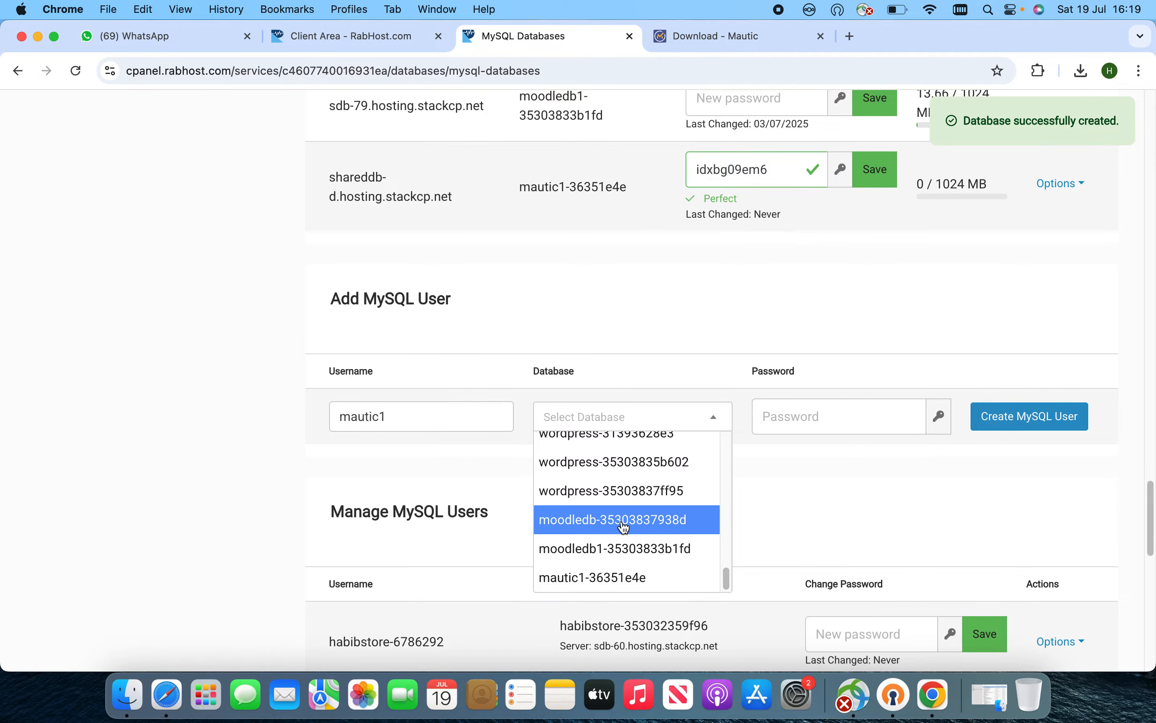
pyautogui.click(631, 579)
# Enter the user's password and create the mautic1 MySQL user.
pyautogui.click(807, 425)
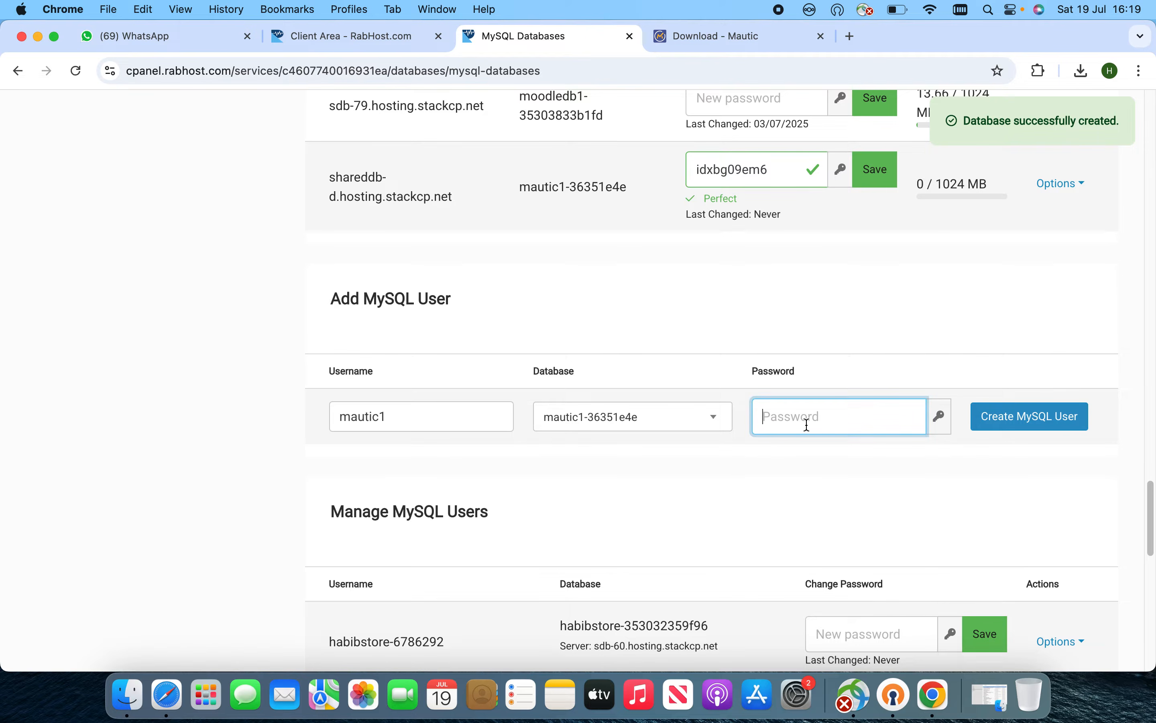
pyautogui.press('BackSpace')
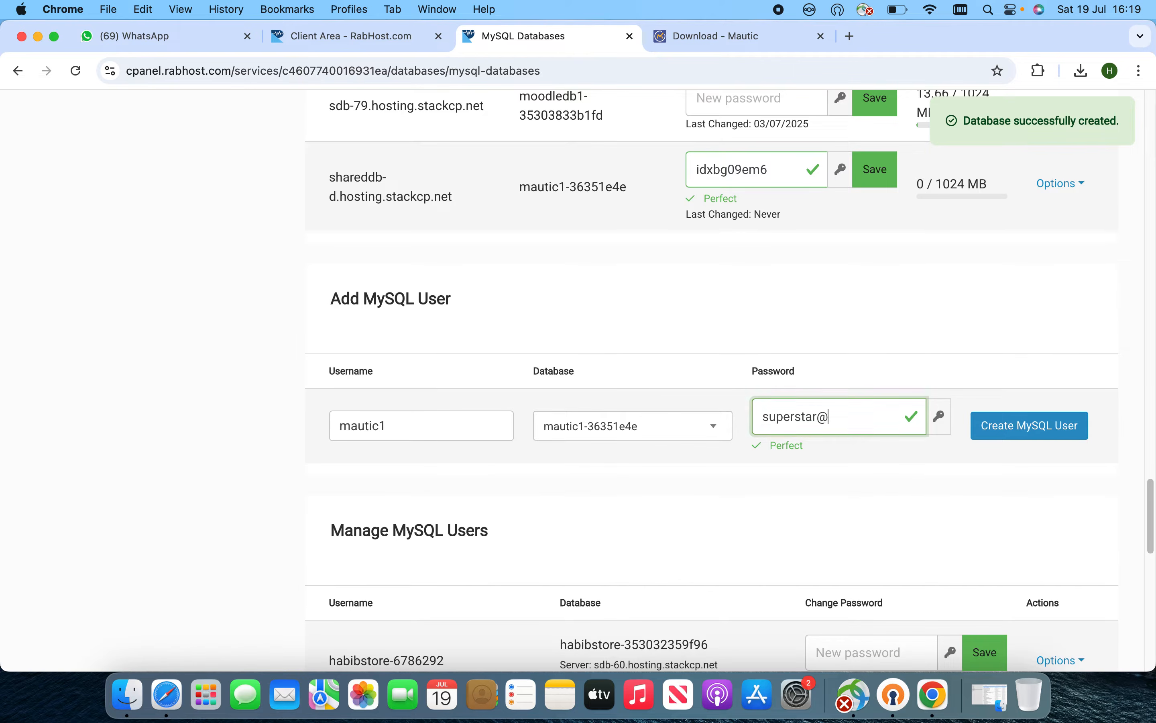
pyautogui.click(1020, 439)
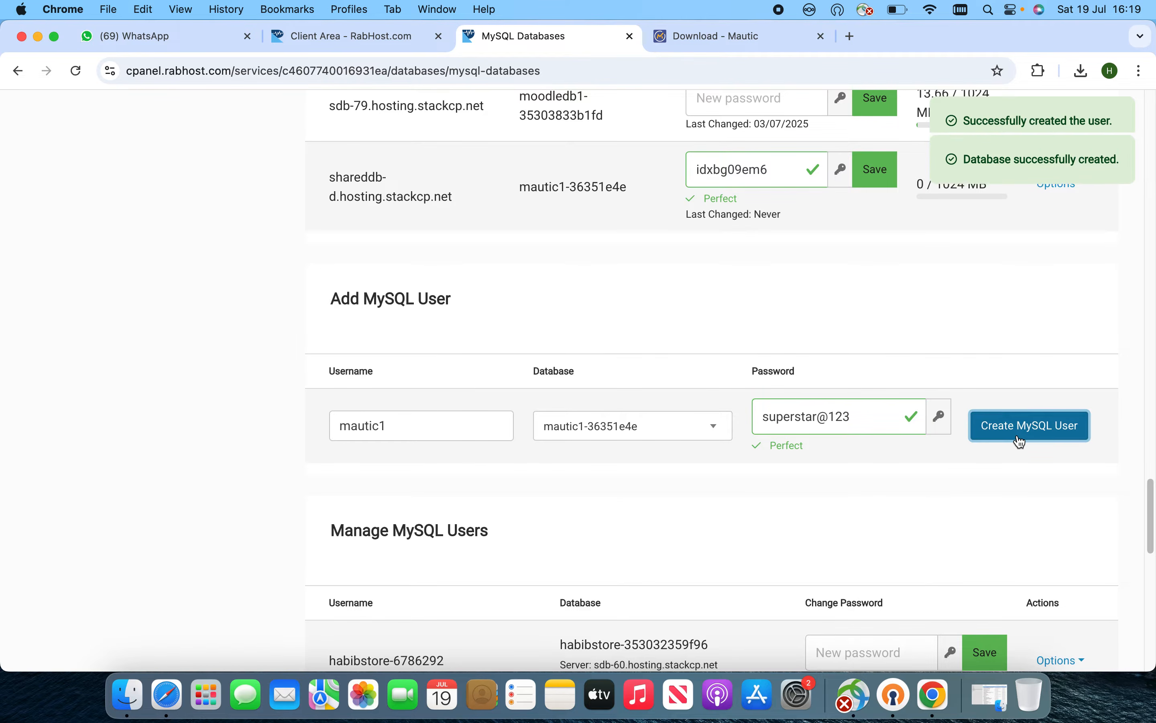
# Check the new mautic1 user and the Chrome downloads, then switch to the Client Area tab.
pyautogui.scroll(-15, 724, 495)
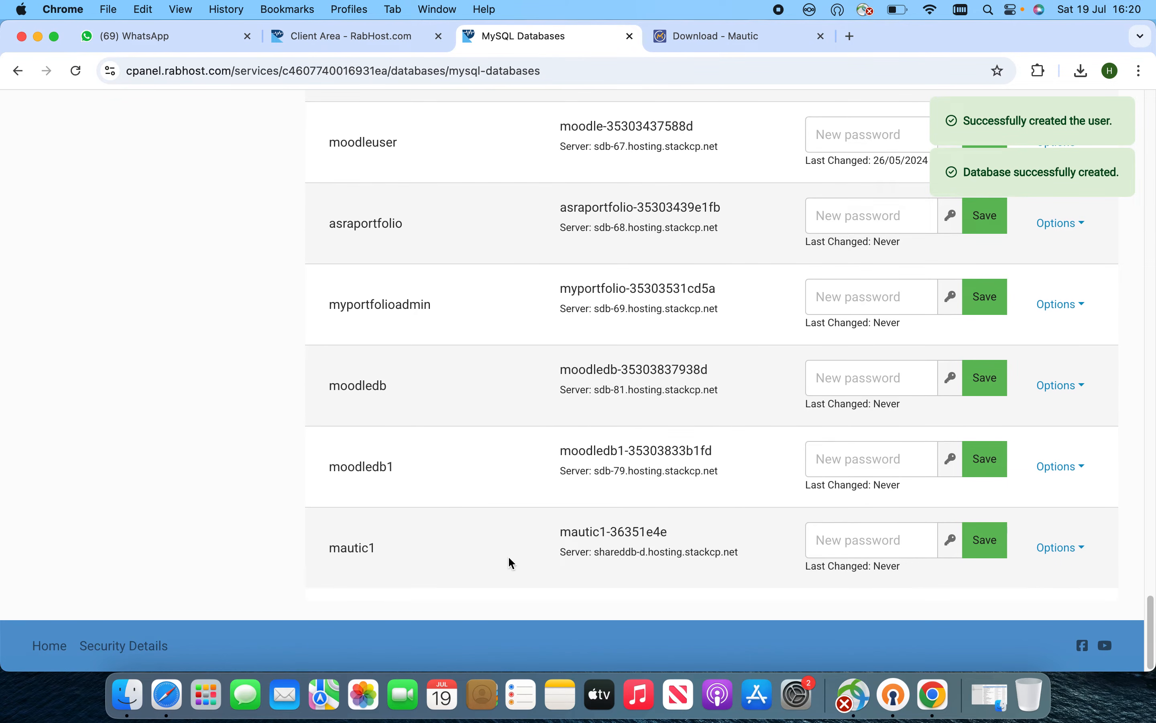
pyautogui.scroll(10, 503, 526)
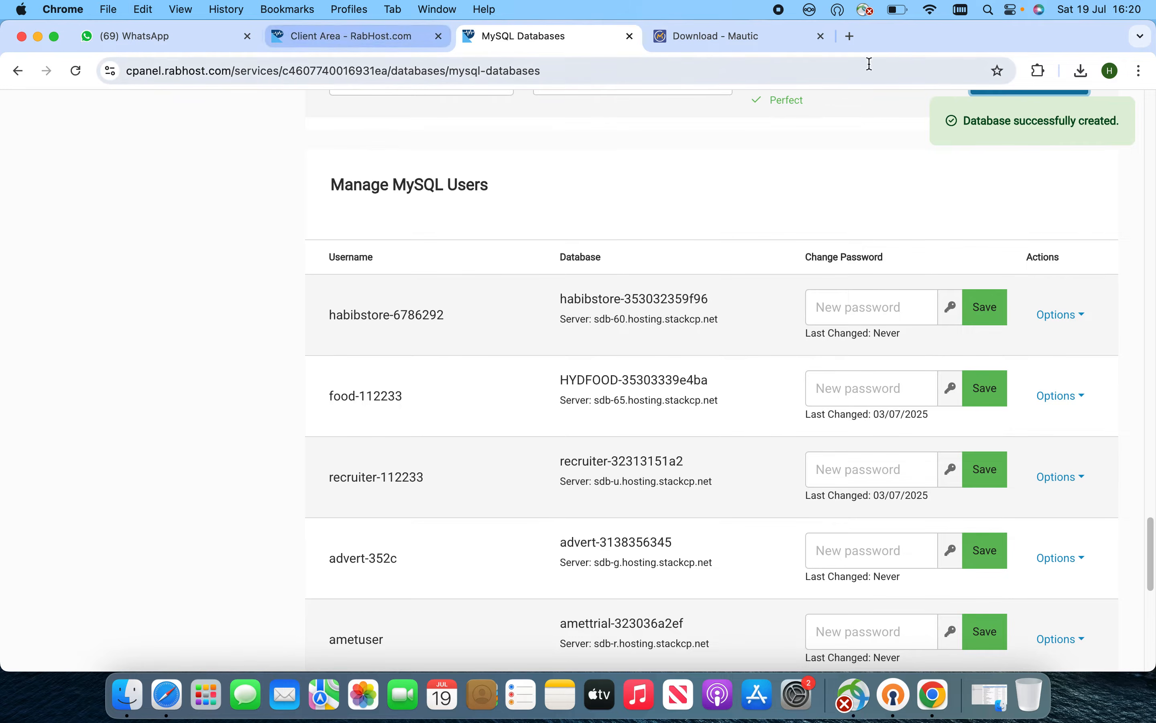
pyautogui.click(1081, 71)
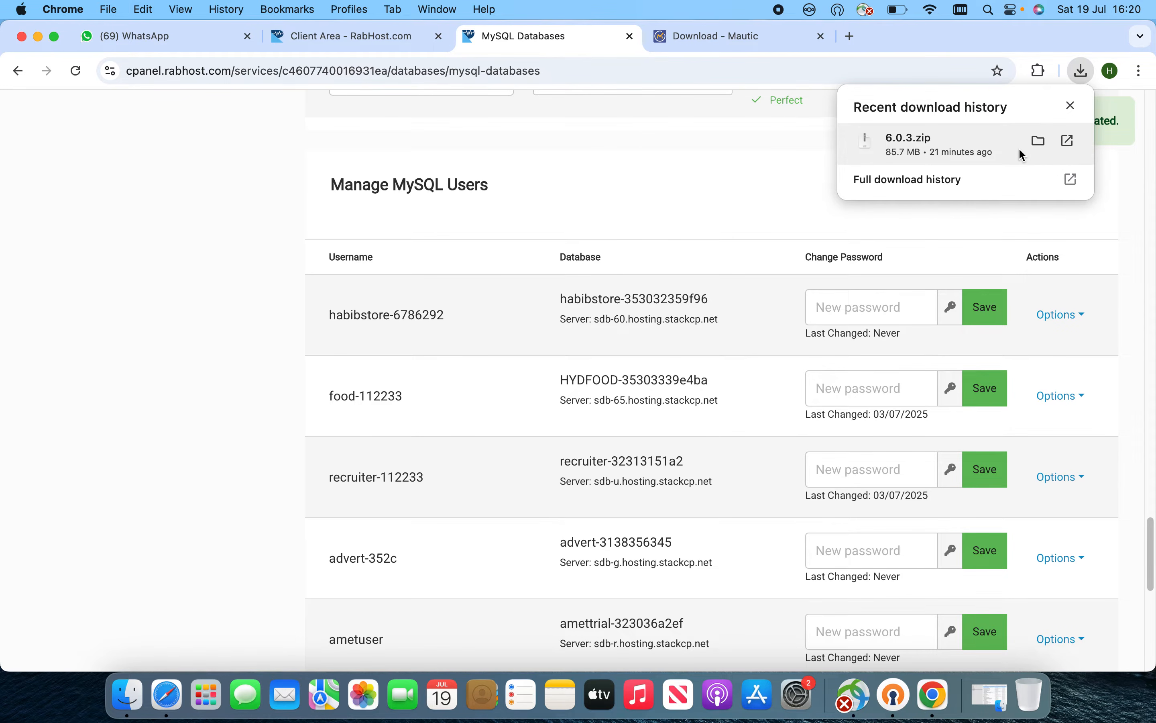
pyautogui.click(382, 40)
pyautogui.click(381, 40)
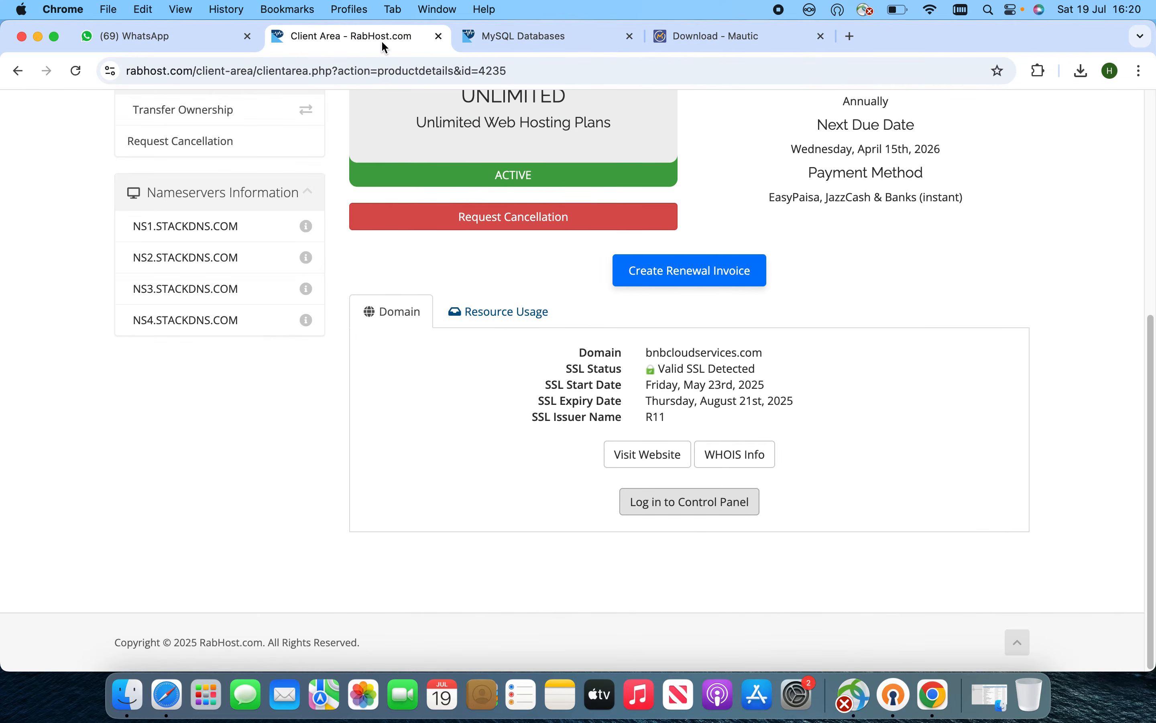
# Return to the MySQL Databases tab and go back to the Control Panel home.
pyautogui.scroll(8, 326, 233)
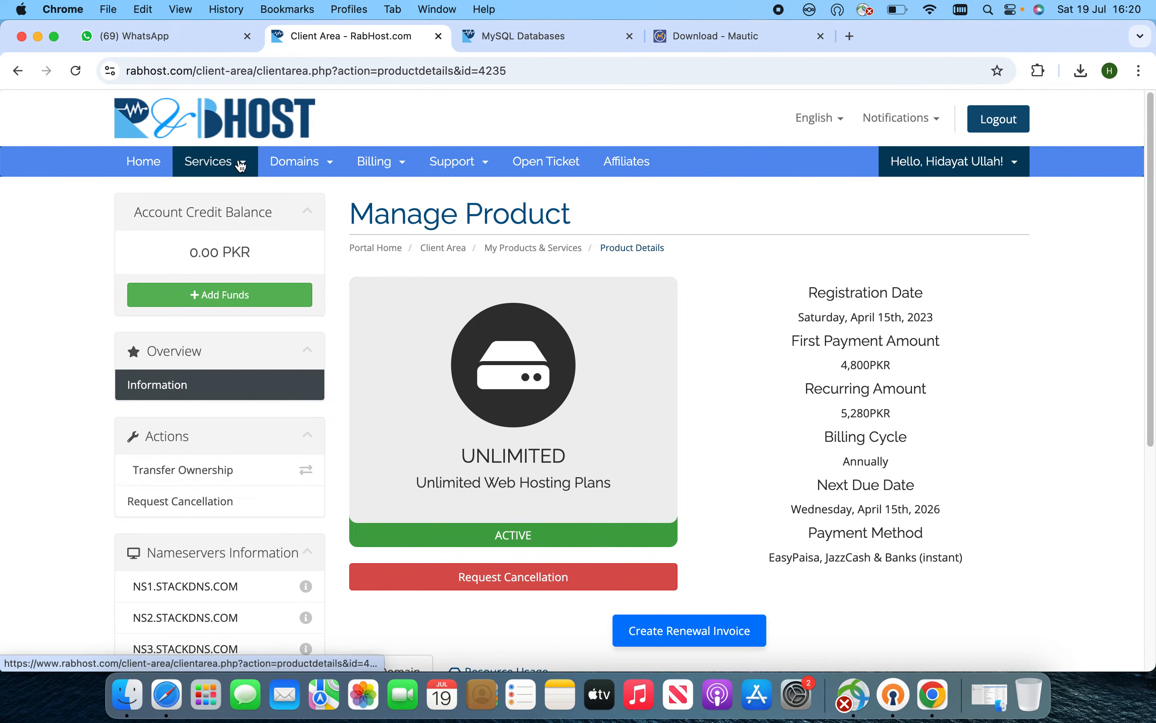
pyautogui.click(524, 40)
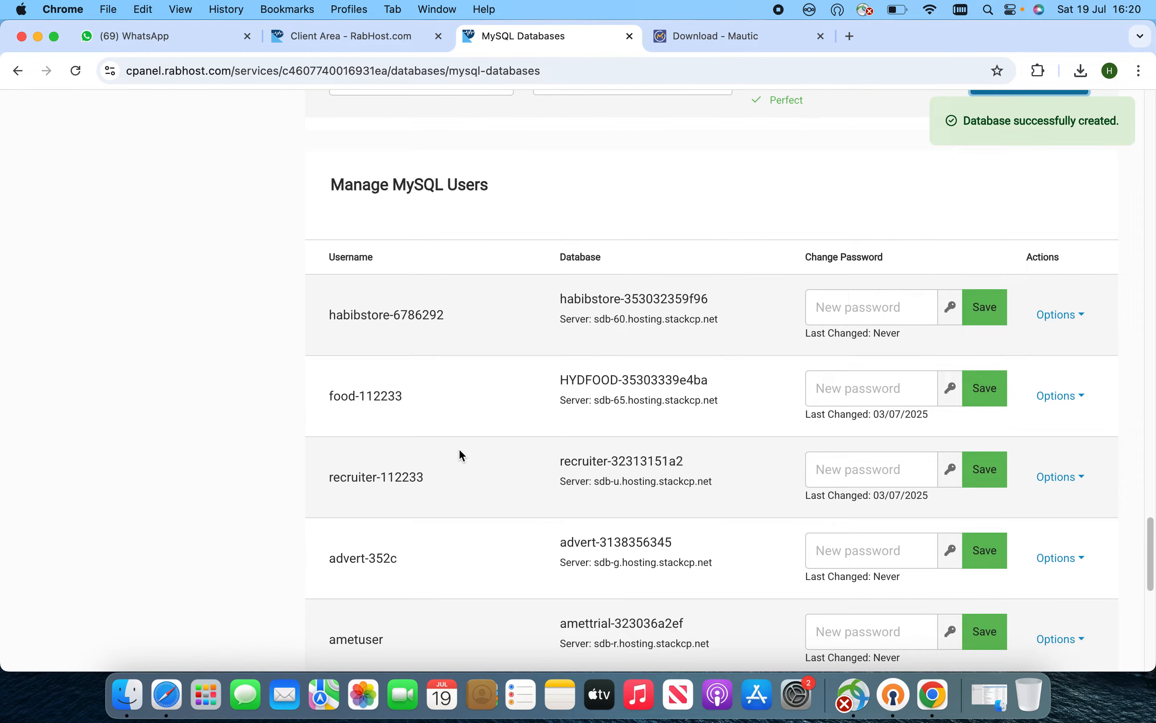
pyautogui.scroll(10, 480, 423)
pyautogui.scroll(15, 478, 424)
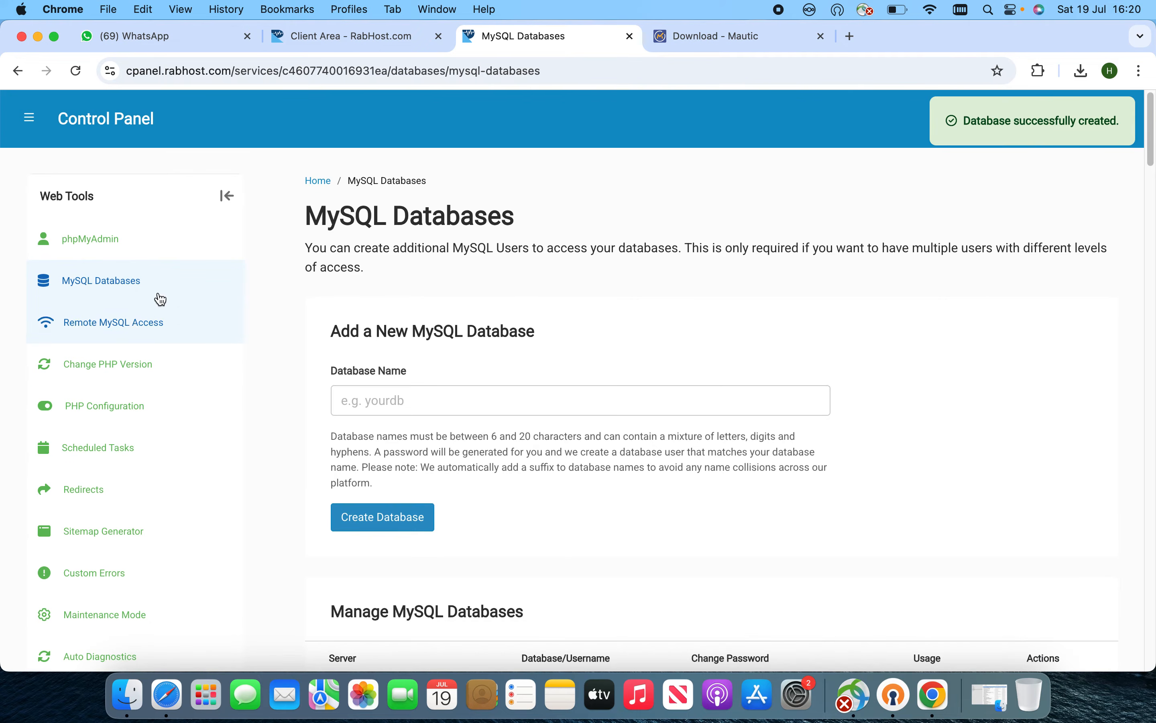
pyautogui.click(108, 129)
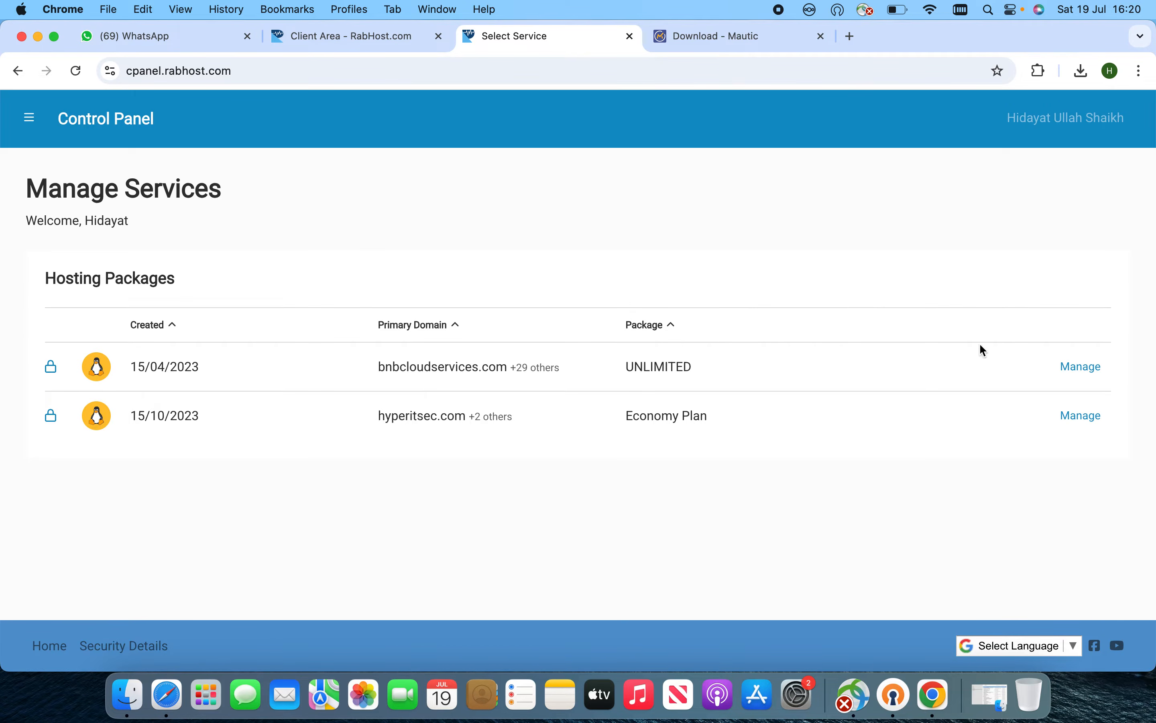
# Manage the bnbcloudservices.com package and open its File Manager under Web Files.
pyautogui.click(1078, 369)
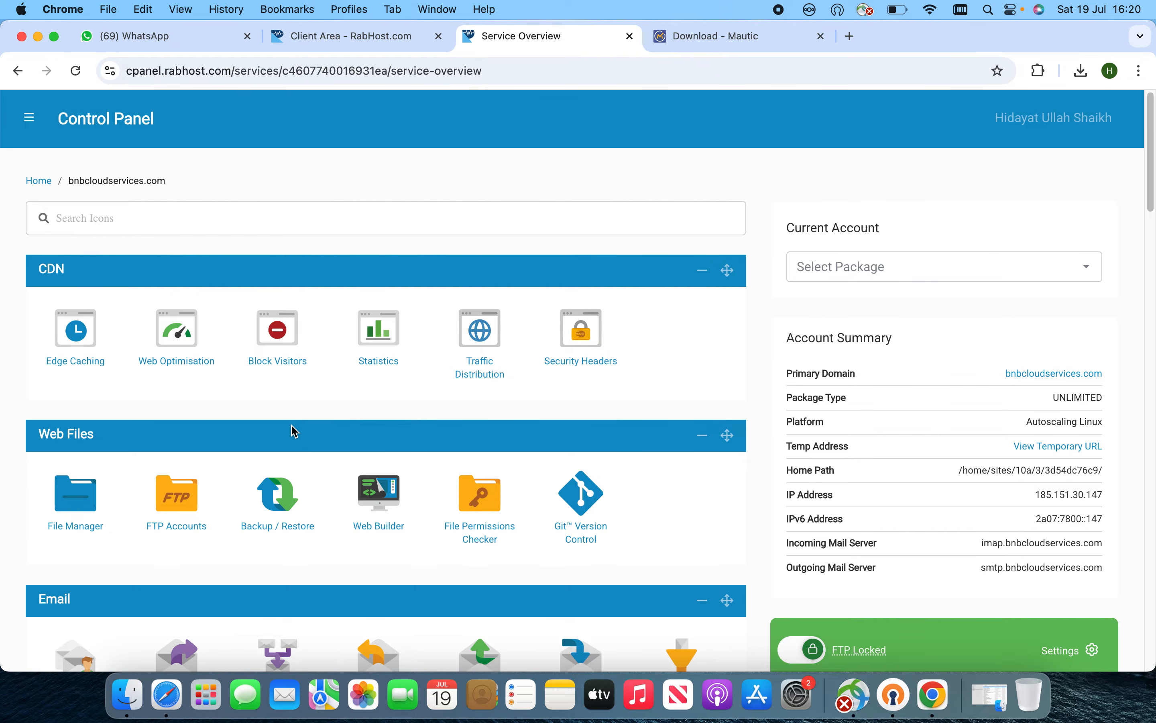
pyautogui.scroll(-4, 295, 432)
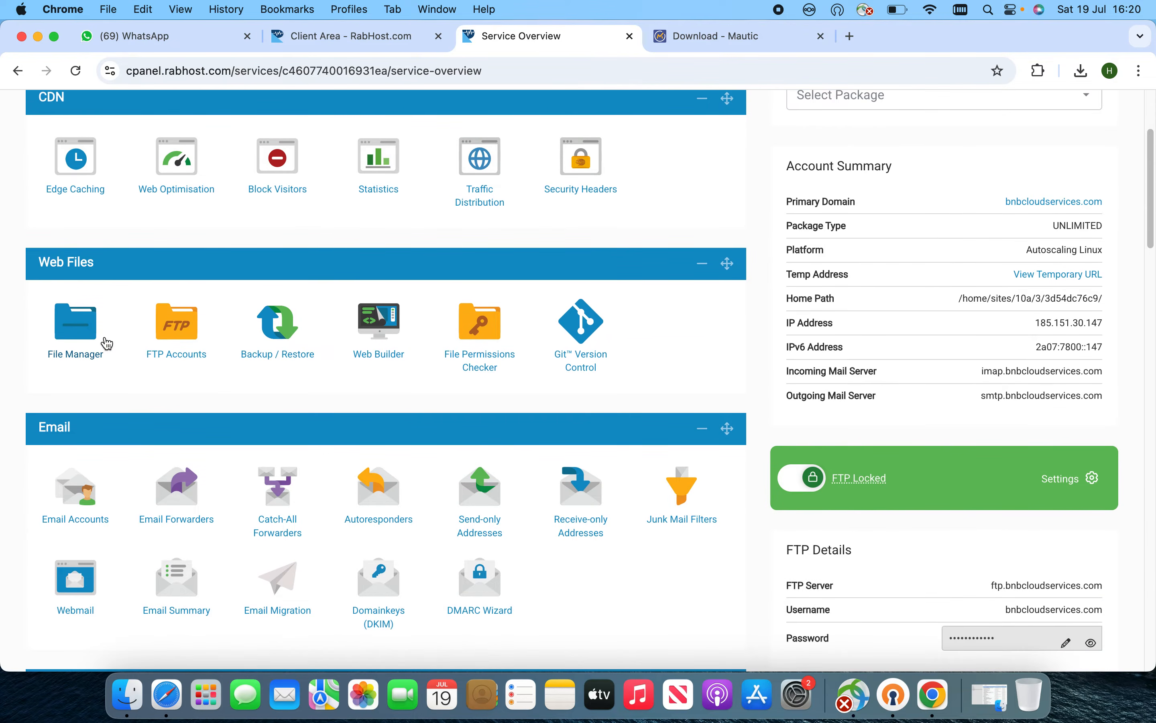
pyautogui.click(84, 325)
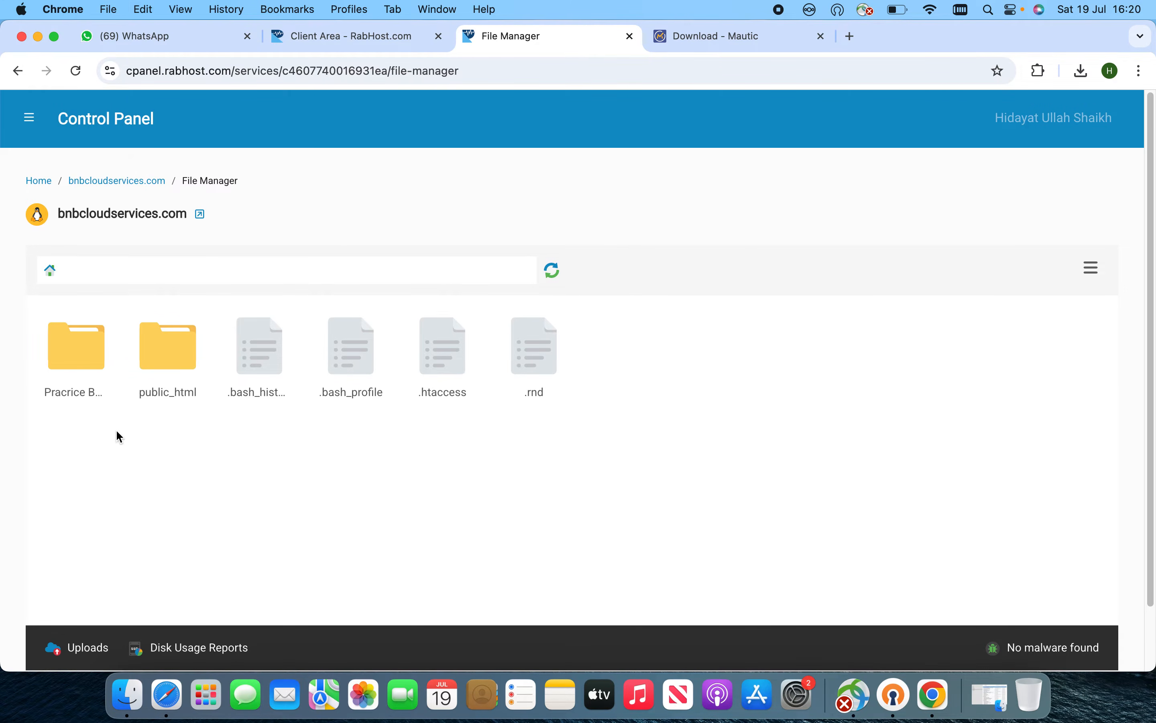
# Open public_html, then the empty market1 folder, and show the uploads panel at 0/0.
pyautogui.doubleClick(191, 353)
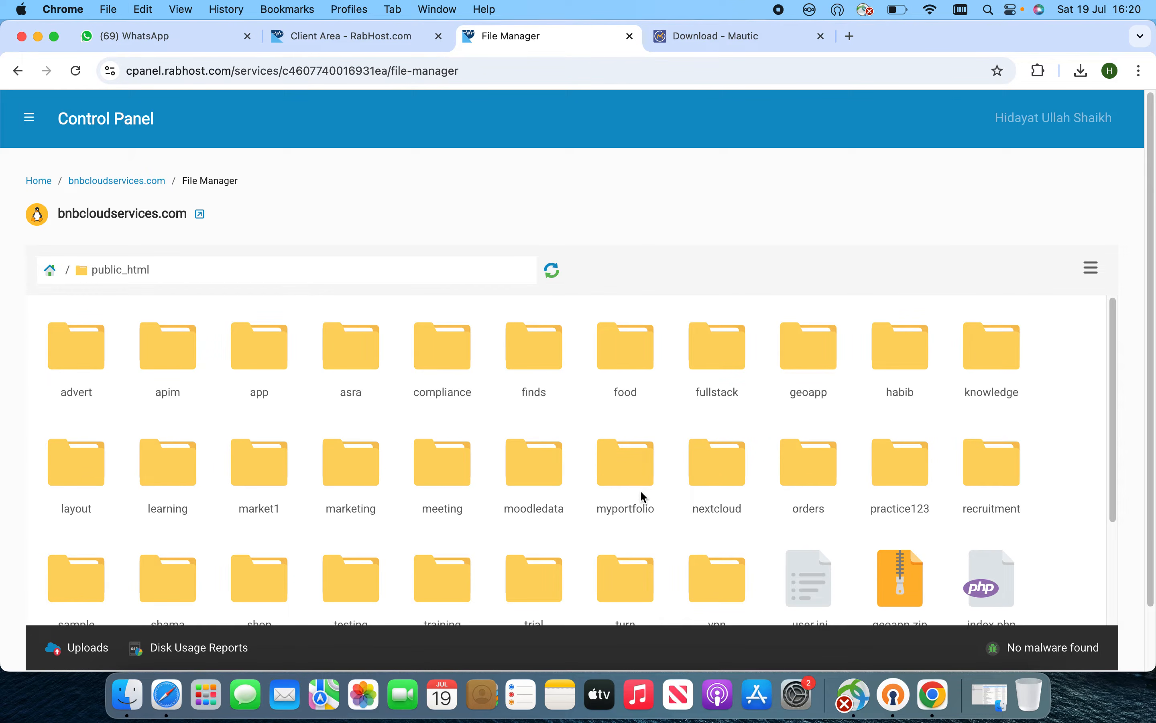
pyautogui.click(739, 484)
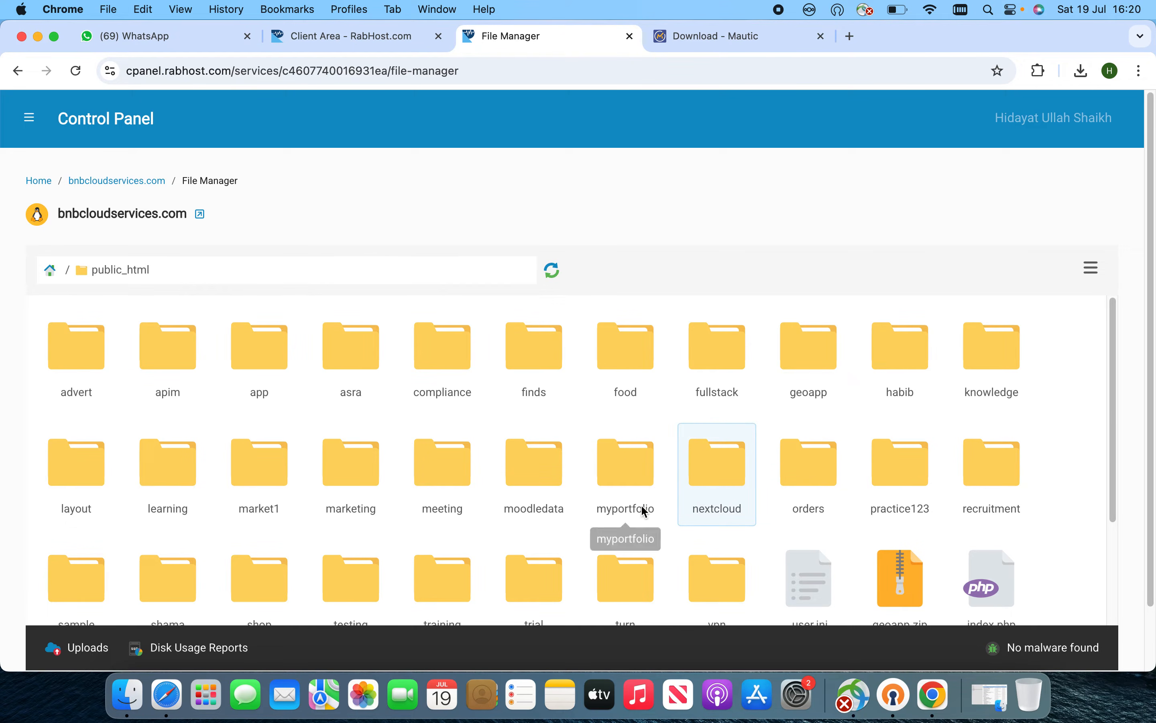
pyautogui.click(274, 477)
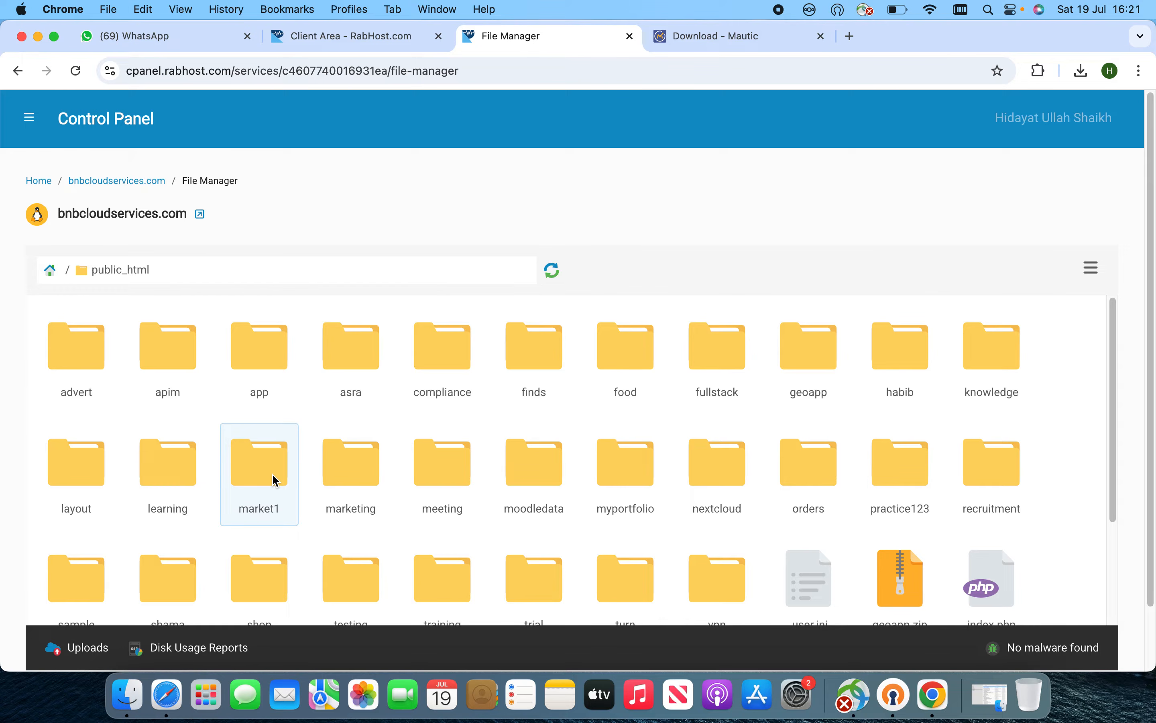
pyautogui.doubleClick(275, 478)
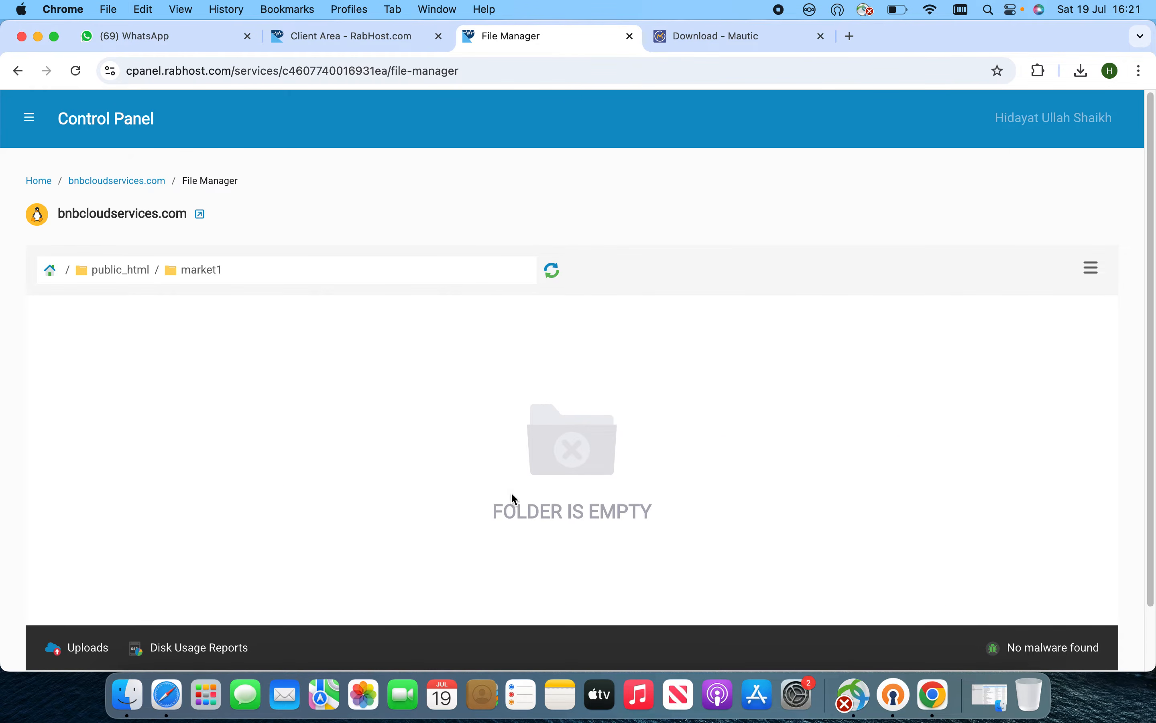
pyautogui.click(88, 649)
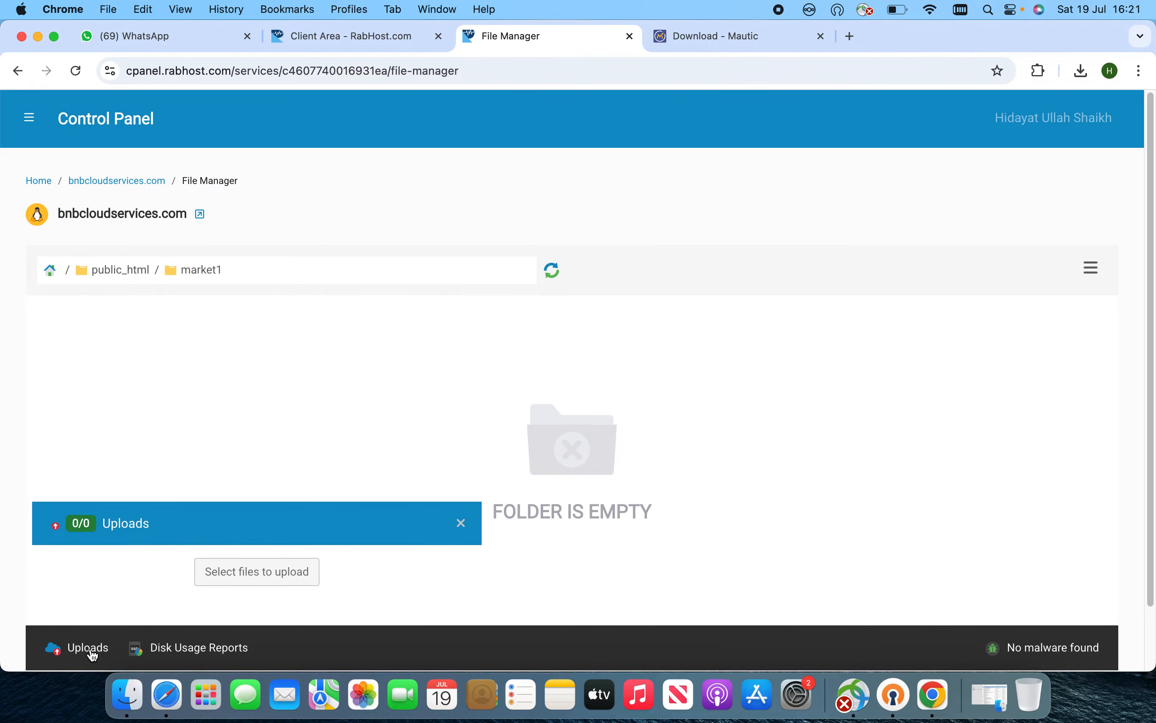
# Upload 6.0.3.zip from Downloads into market1 until uploads show 1/1 Completed.
pyautogui.click(276, 579)
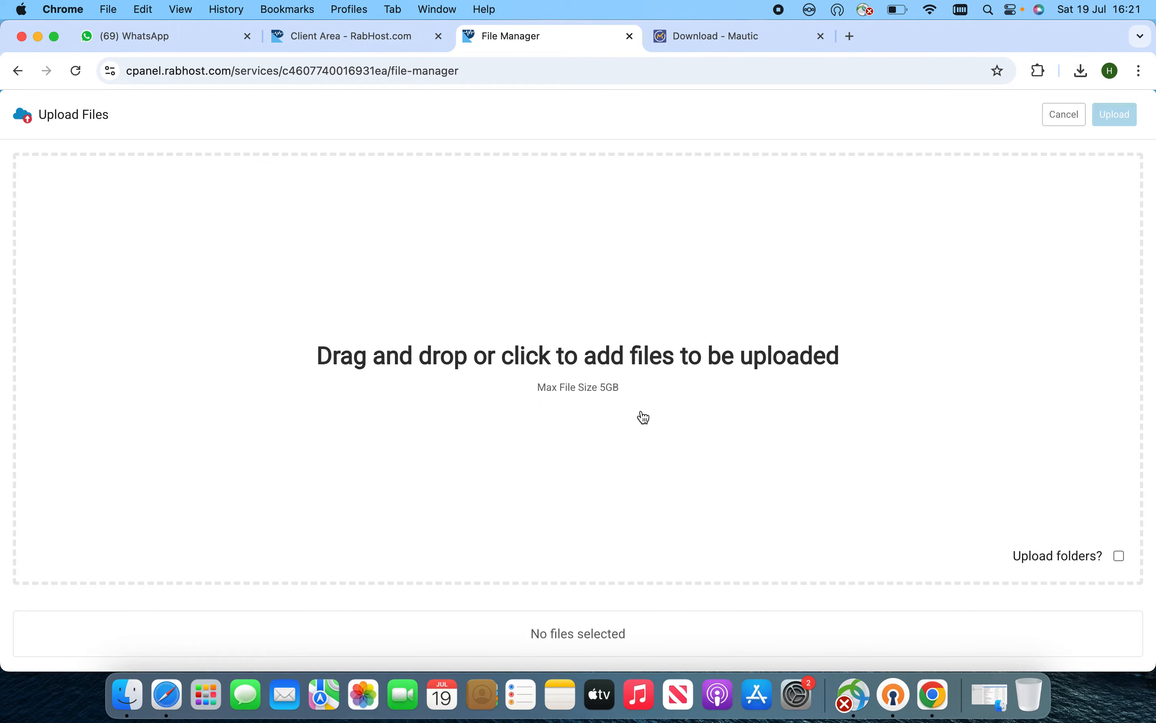
pyautogui.click(601, 386)
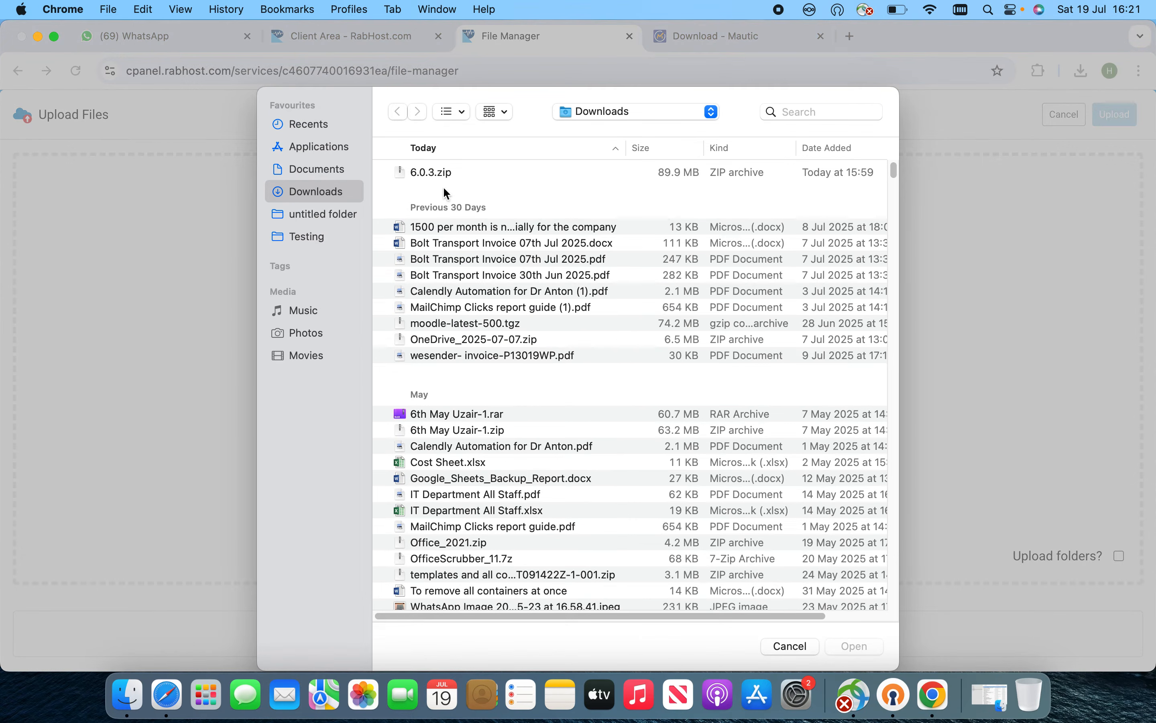
pyautogui.doubleClick(444, 173)
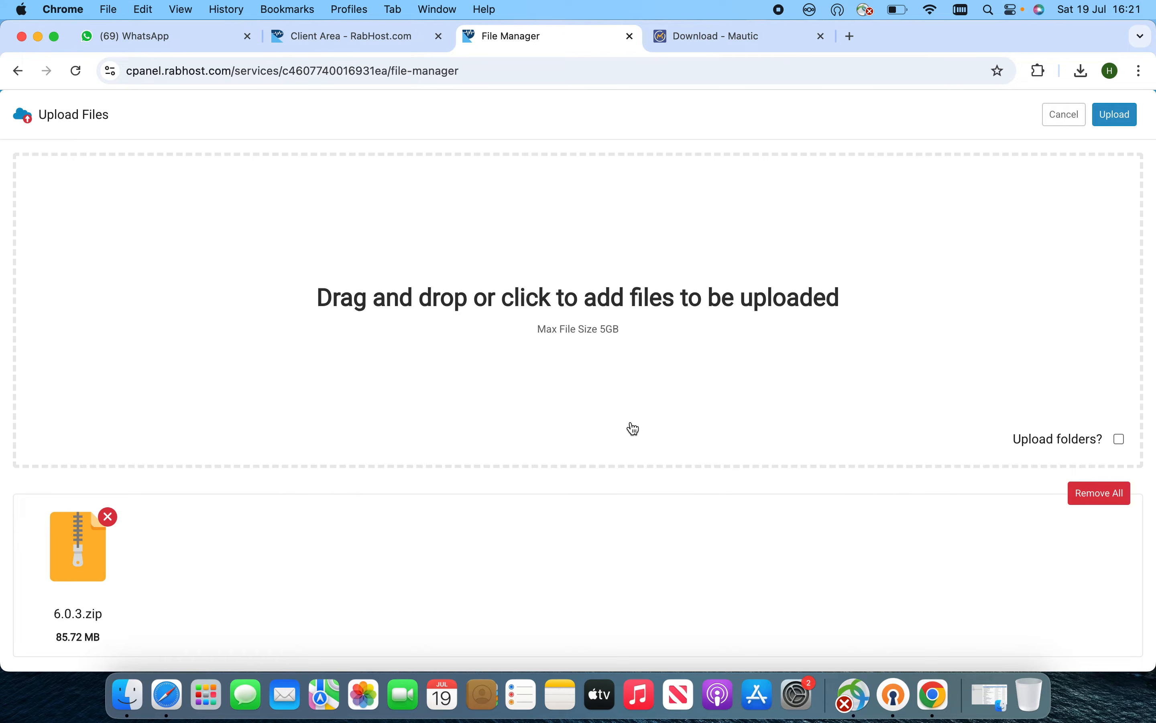
pyautogui.click(1129, 126)
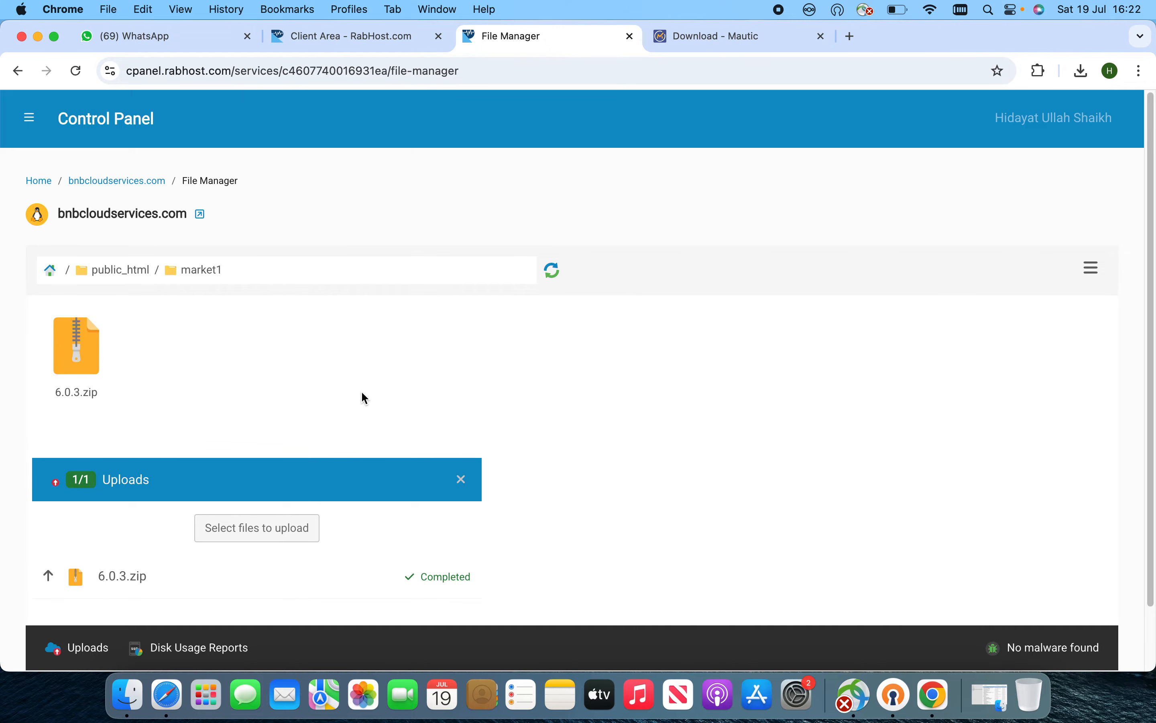
# Extract 6.0.3.zip in market1 and scroll through the resulting app, bin, config and vendor folders.
pyautogui.click(78, 352)
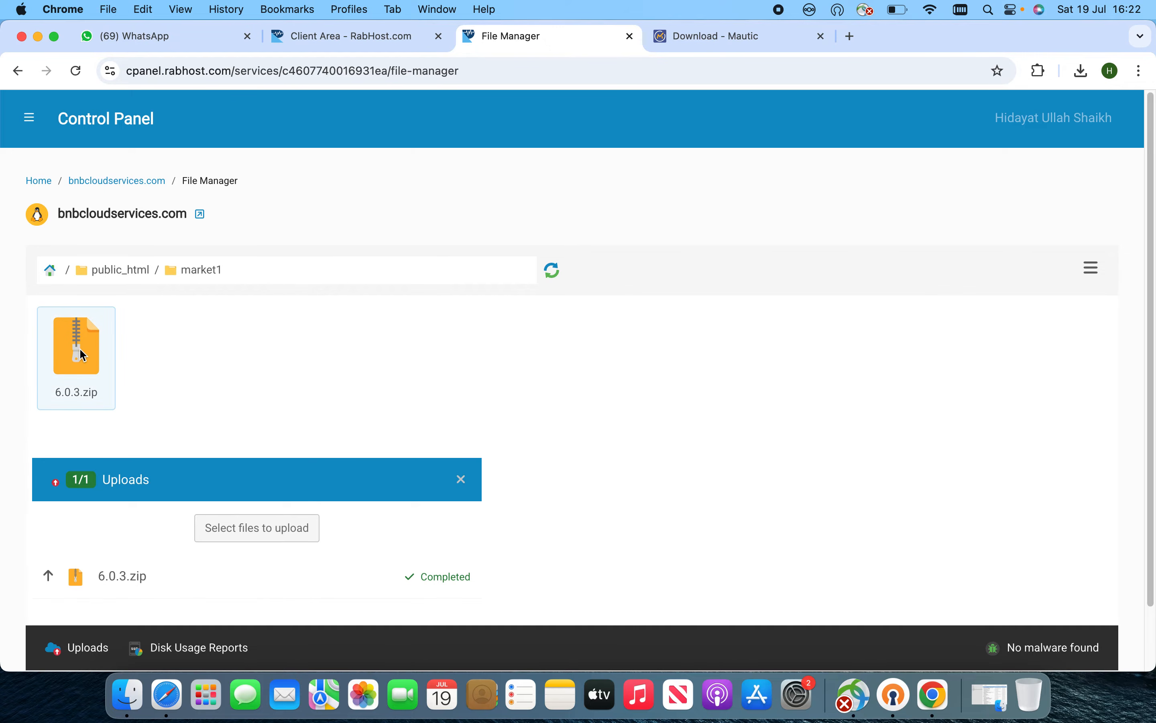
pyautogui.click(462, 480)
pyautogui.rightClick(78, 353)
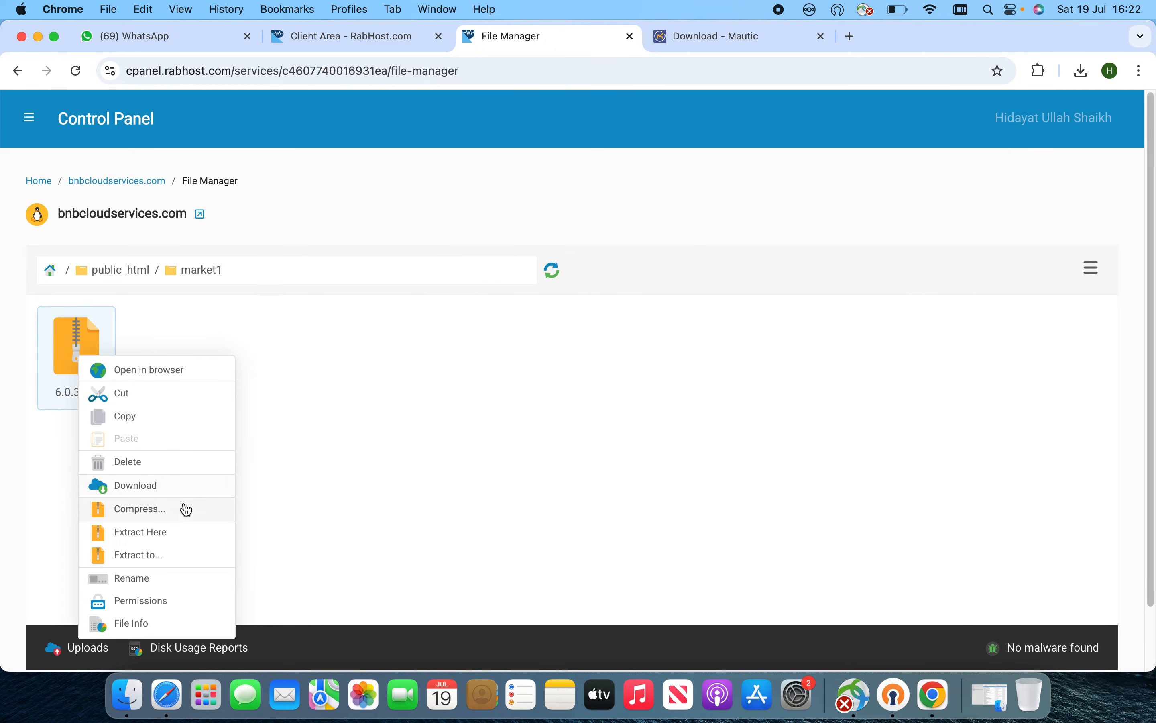
pyautogui.click(183, 534)
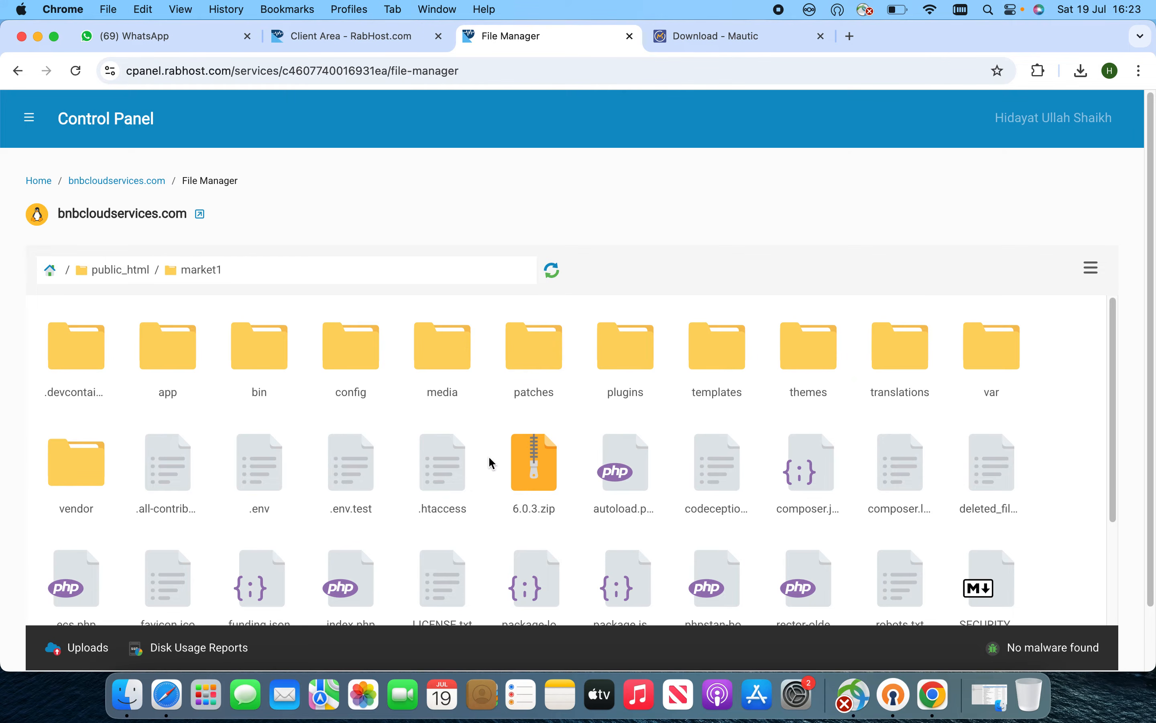
pyautogui.scroll(-3, 503, 487)
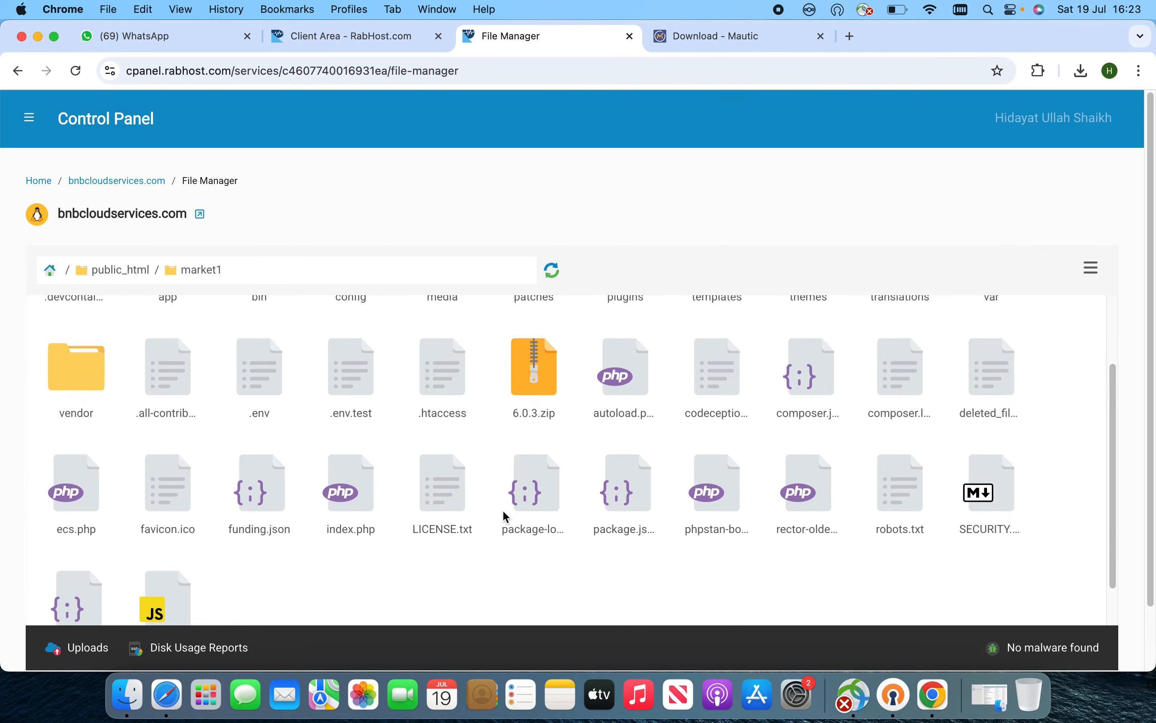
pyautogui.scroll(3, 506, 511)
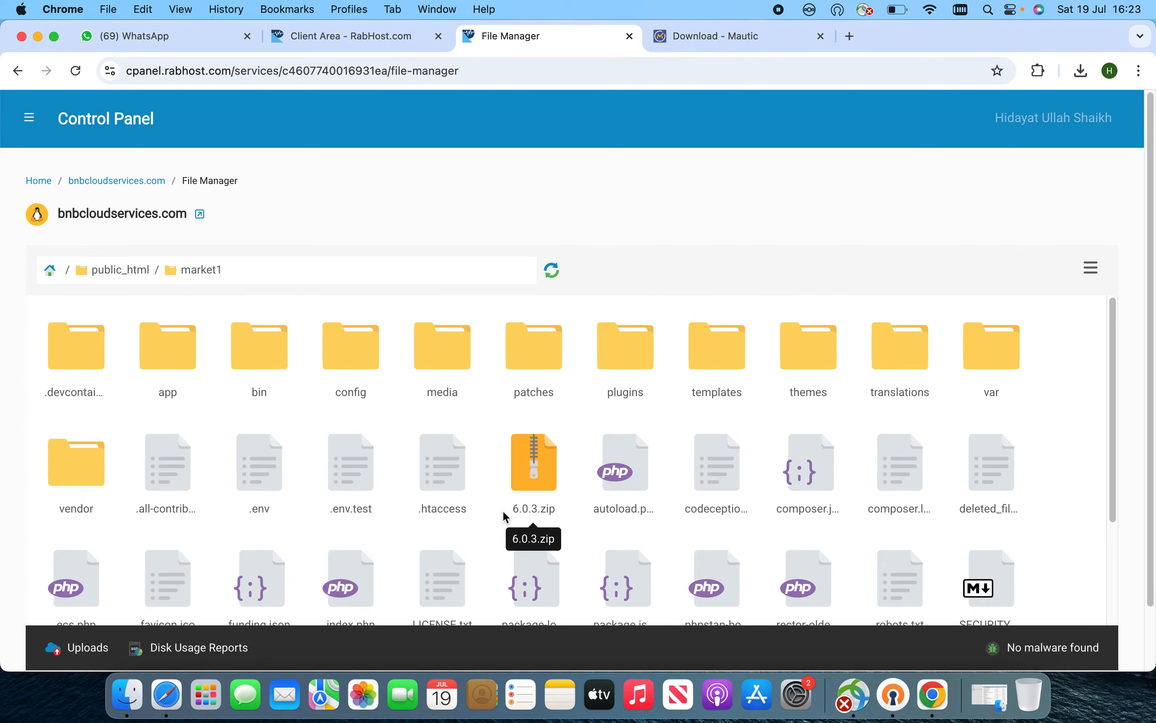
# Load market1.bnbcloudservices.com in a new tab to reach the installer's Ready to Install check.
pyautogui.click(851, 37)
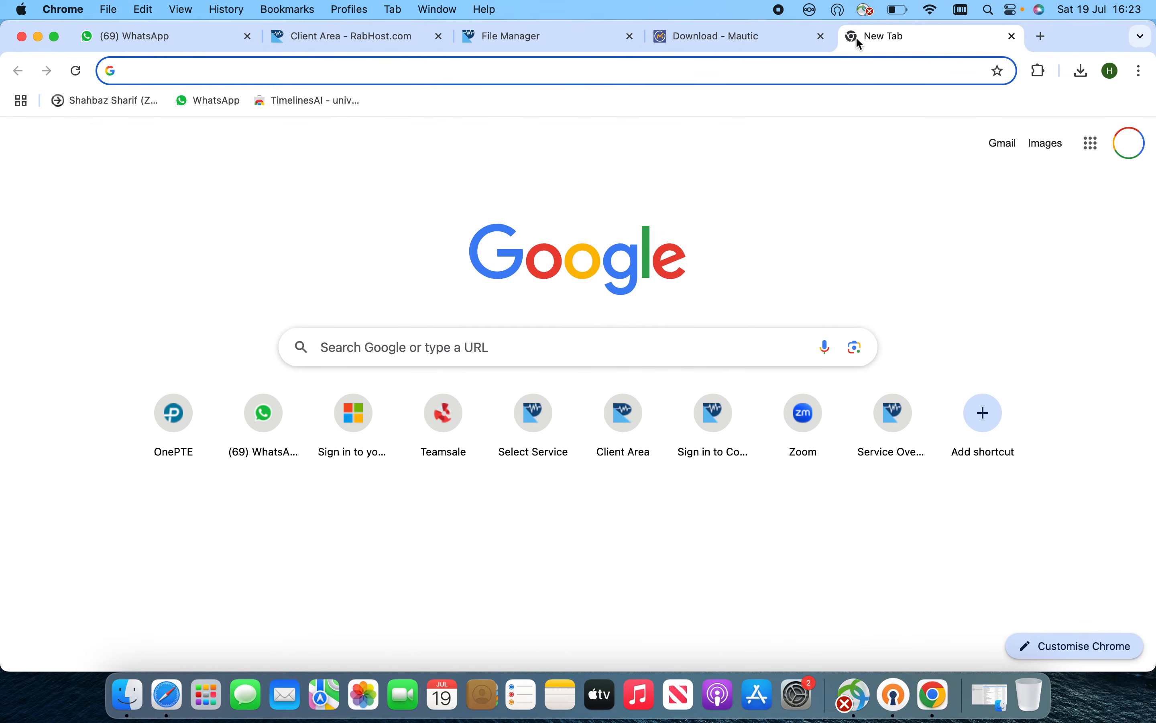
pyautogui.write('mar')
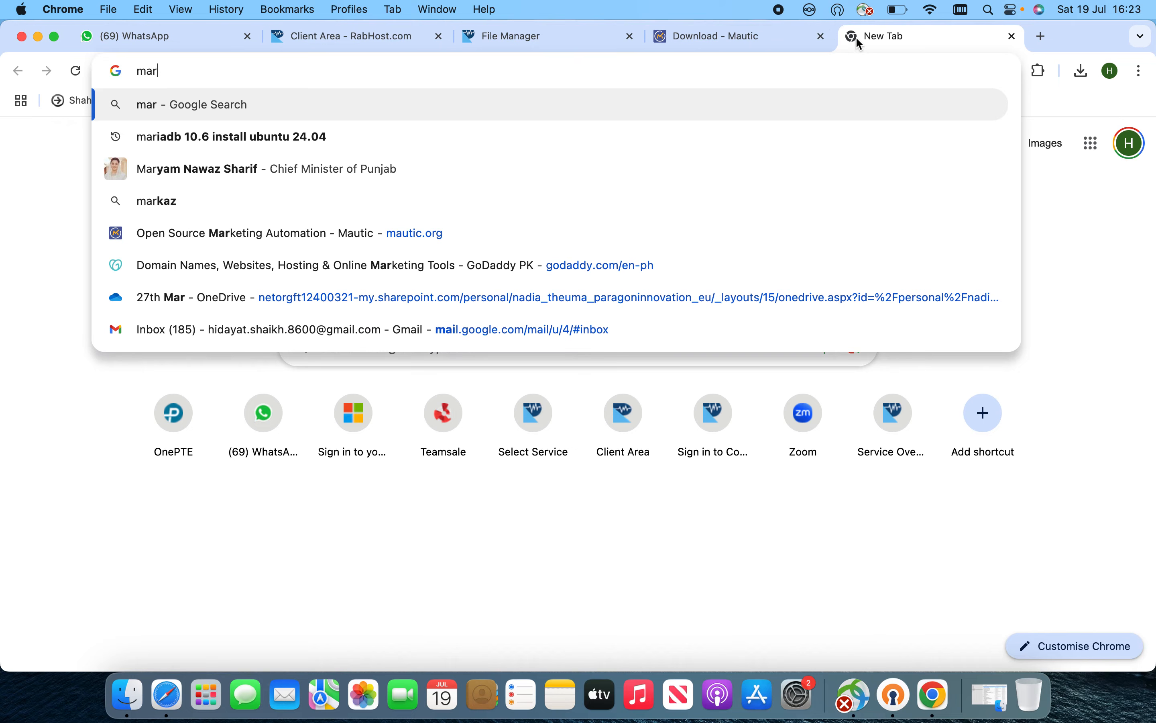
pyautogui.write('ket')
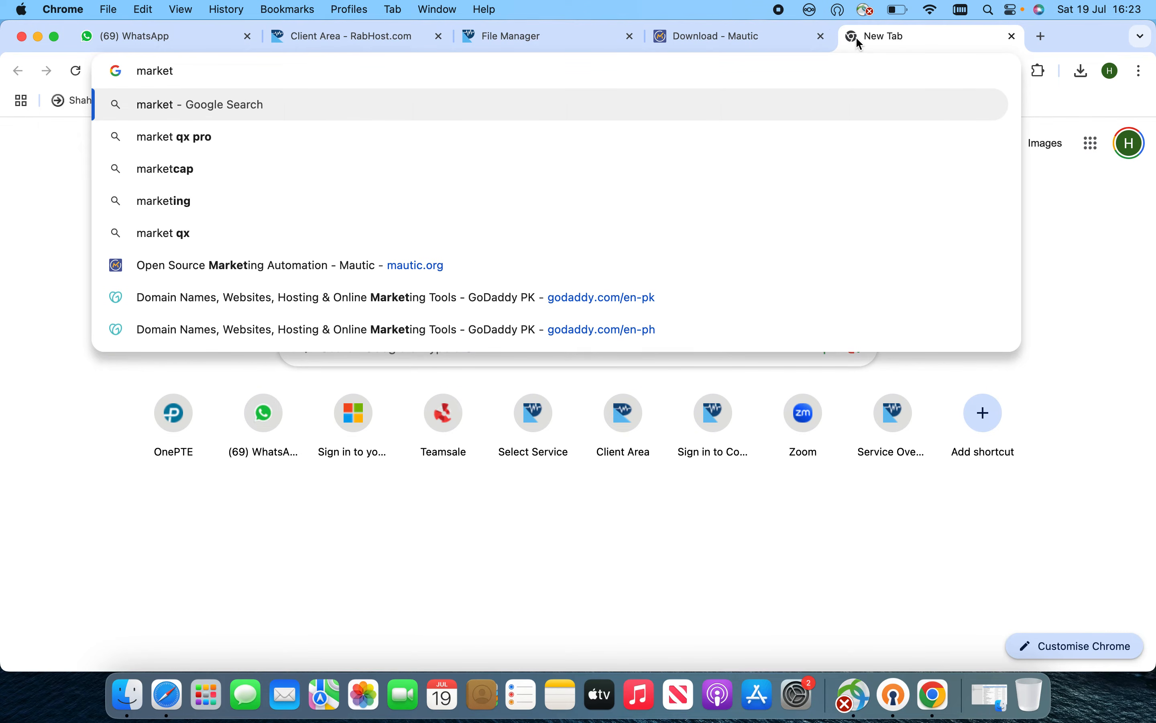
pyautogui.write('1.')
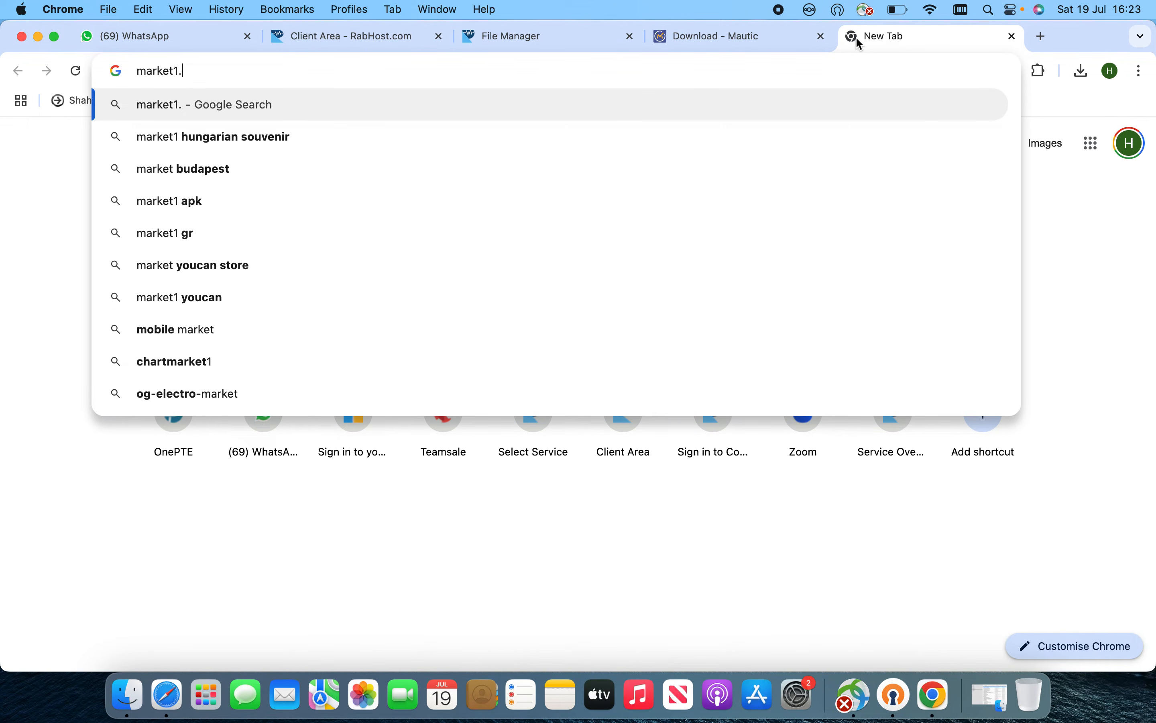
pyautogui.write('bnbcl')
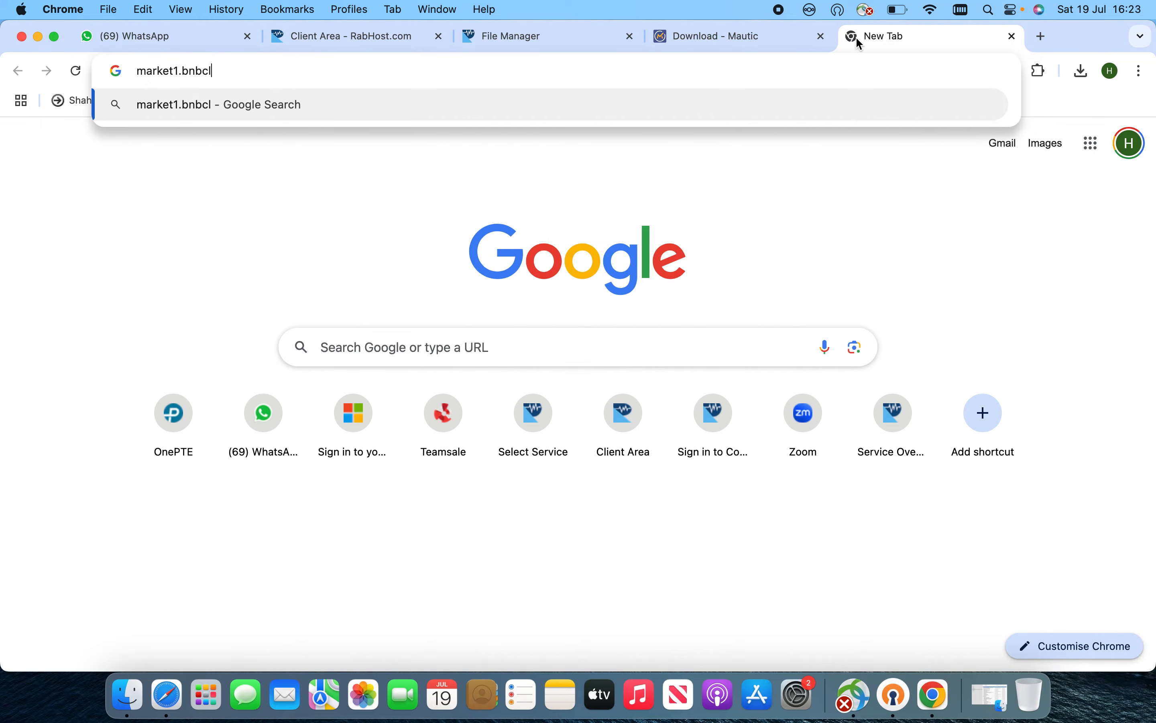
pyautogui.write('oudser')
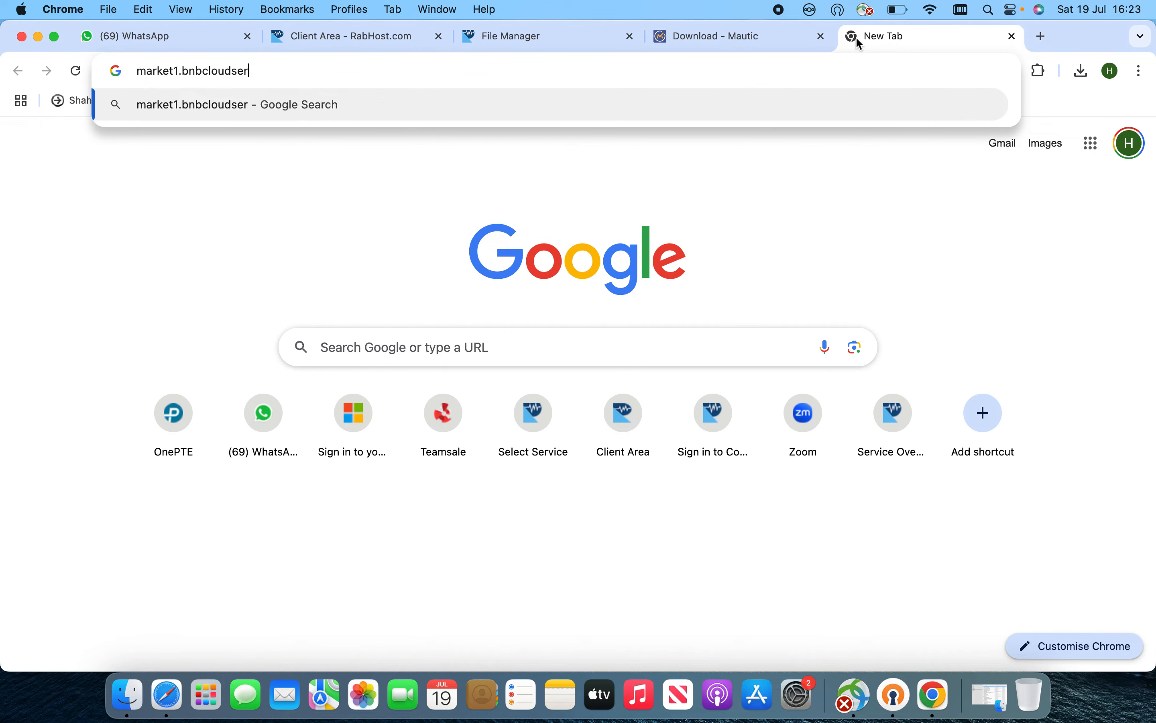
pyautogui.write('vices.')
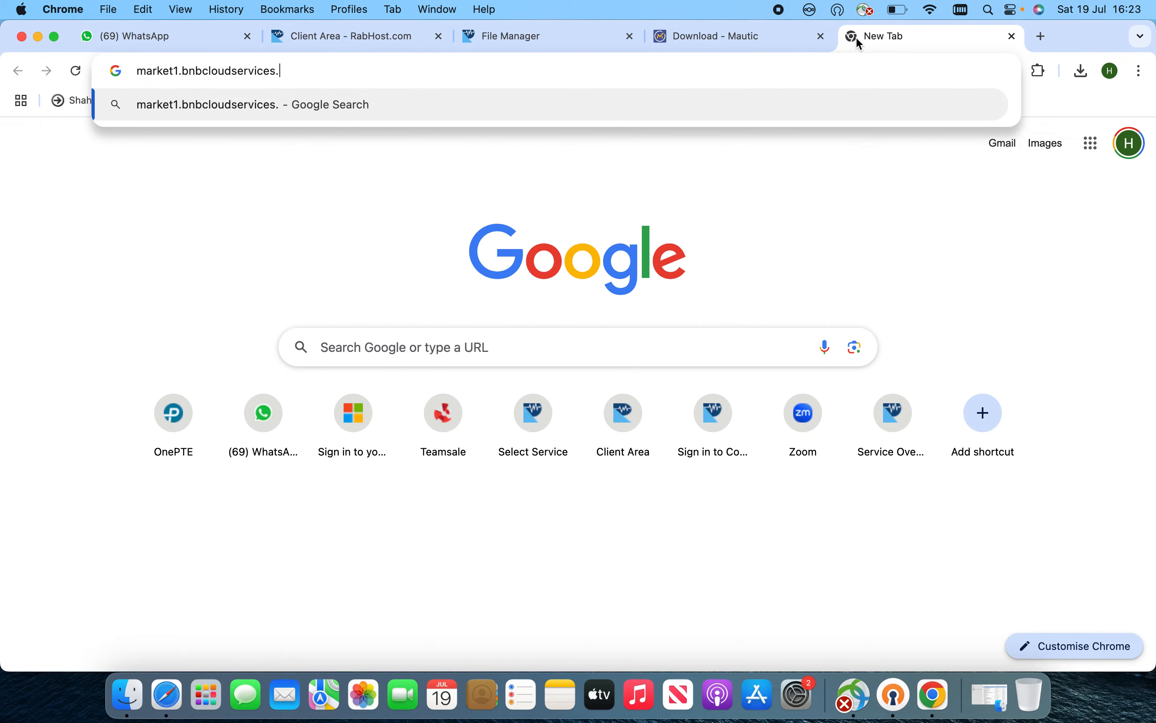
pyautogui.write('com')
pyautogui.press('Return')
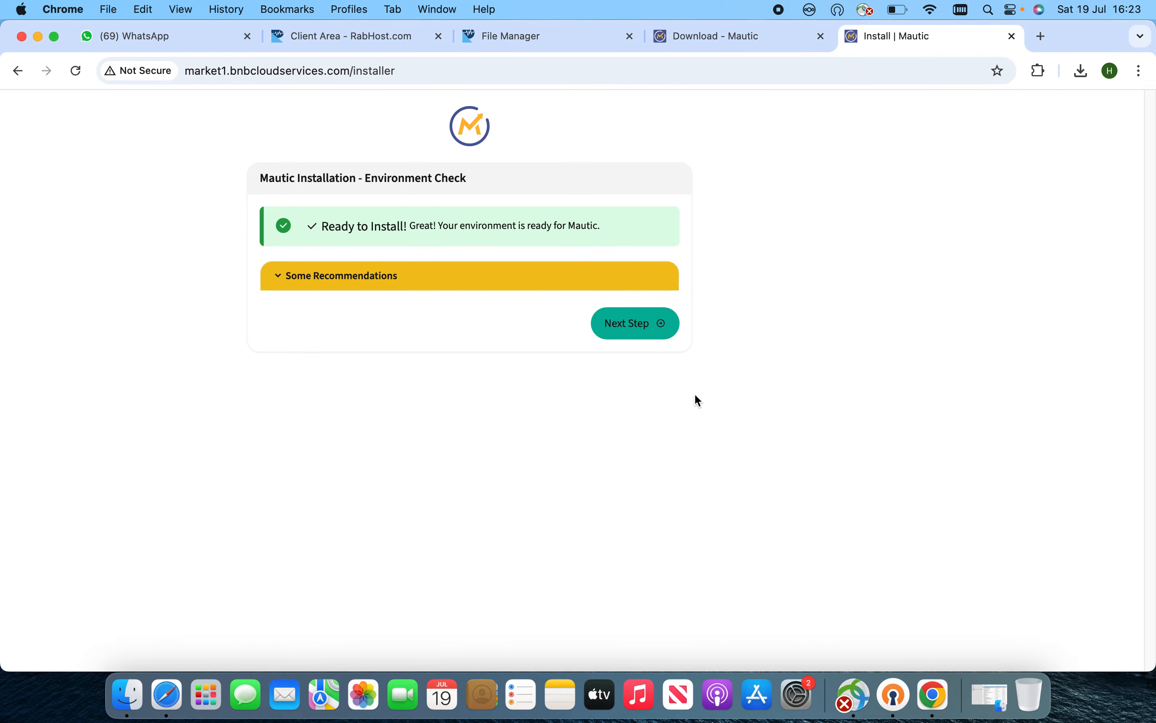
# Advance to Database Setup keeping MySQL PDO (Recommended) as driver, then return to File Manager.
pyautogui.click(635, 333)
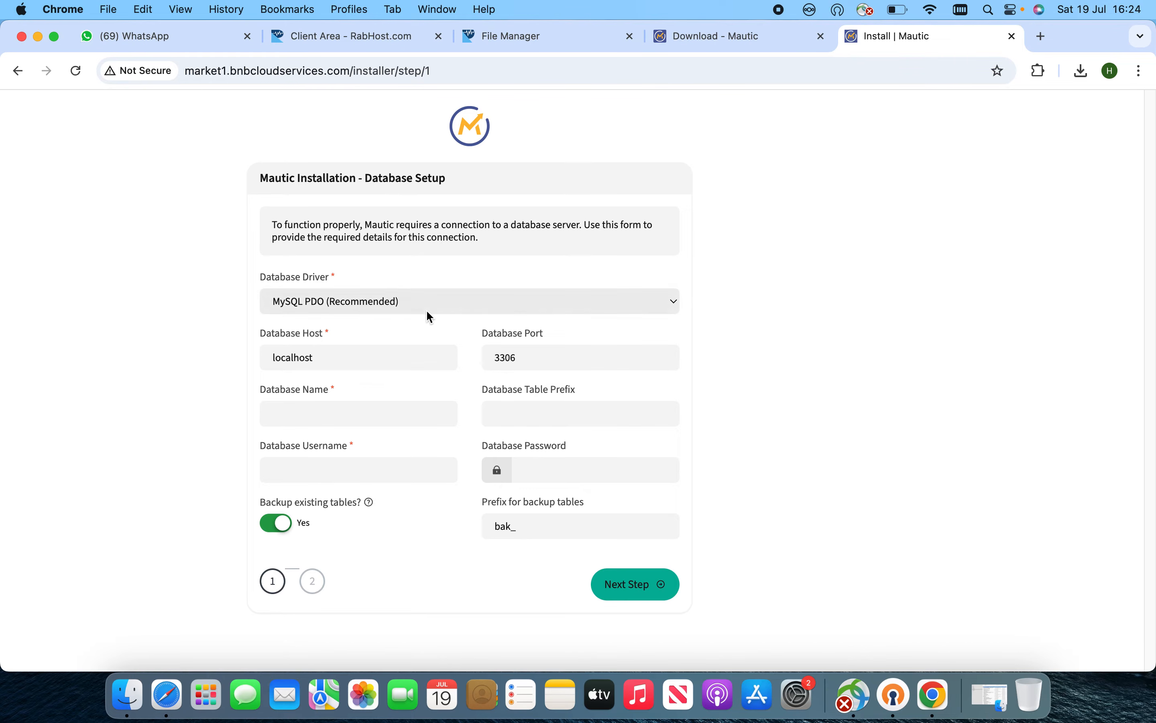
pyautogui.click(415, 312)
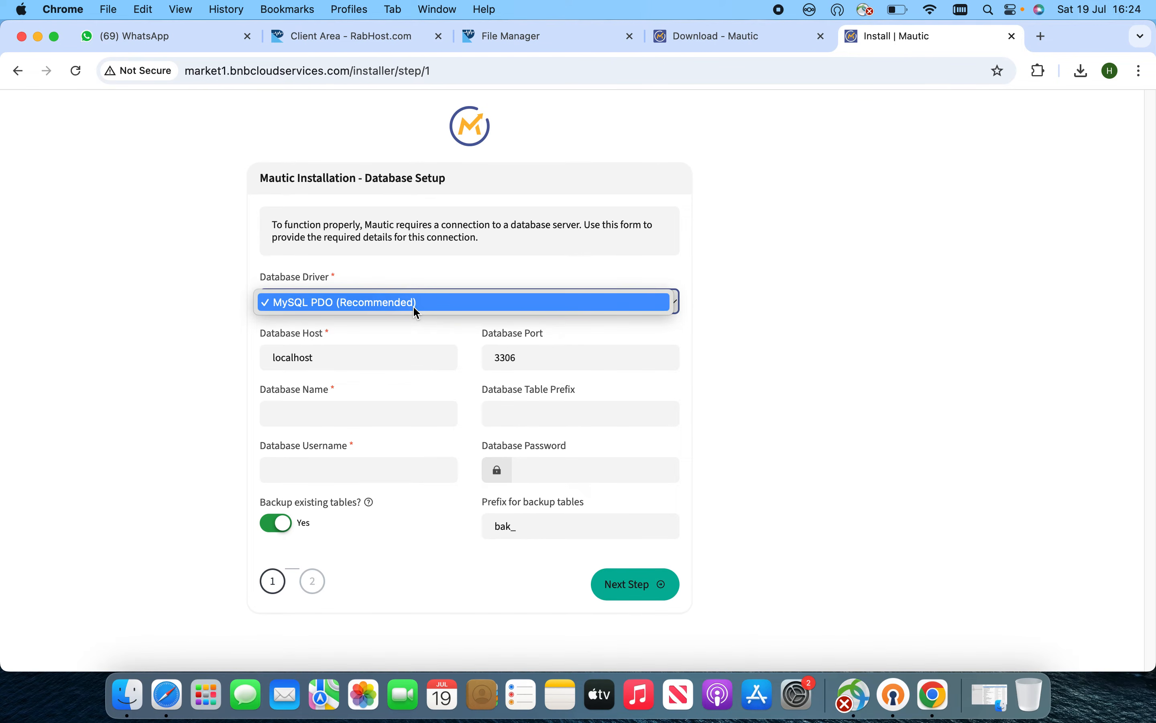
pyautogui.click(414, 307)
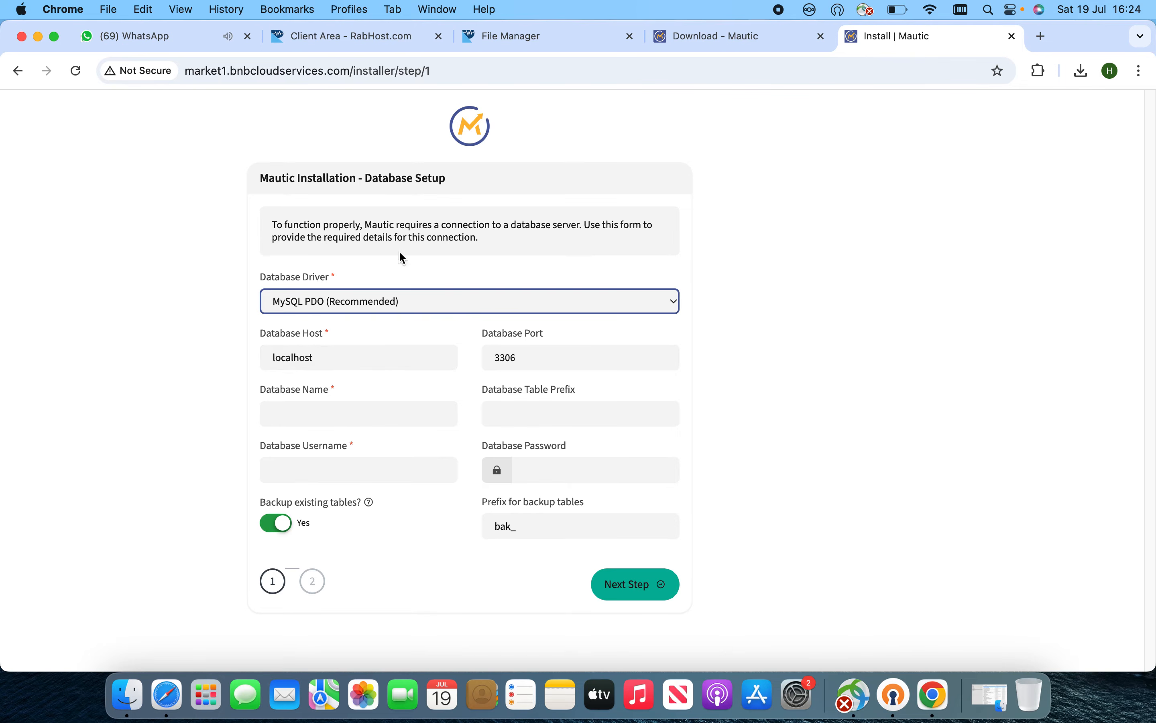
pyautogui.click(570, 36)
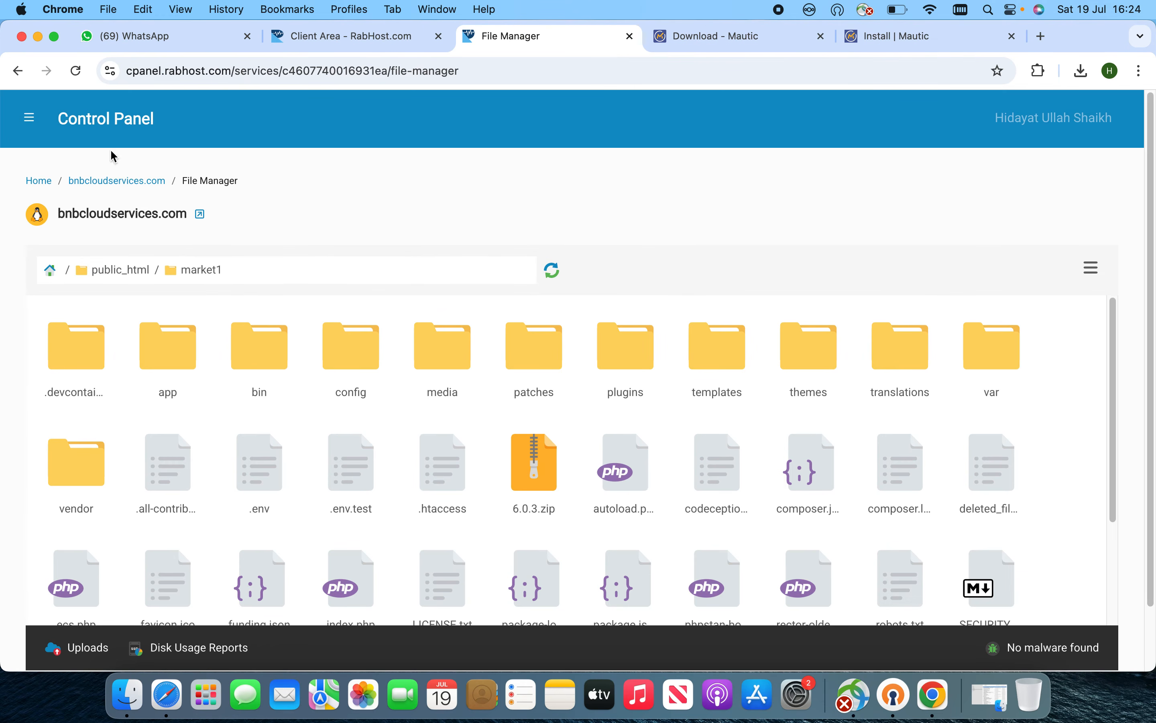
# Open MySQL Databases for the bnbcloudservices.com package via a 'mys' tool search.
pyautogui.click(107, 125)
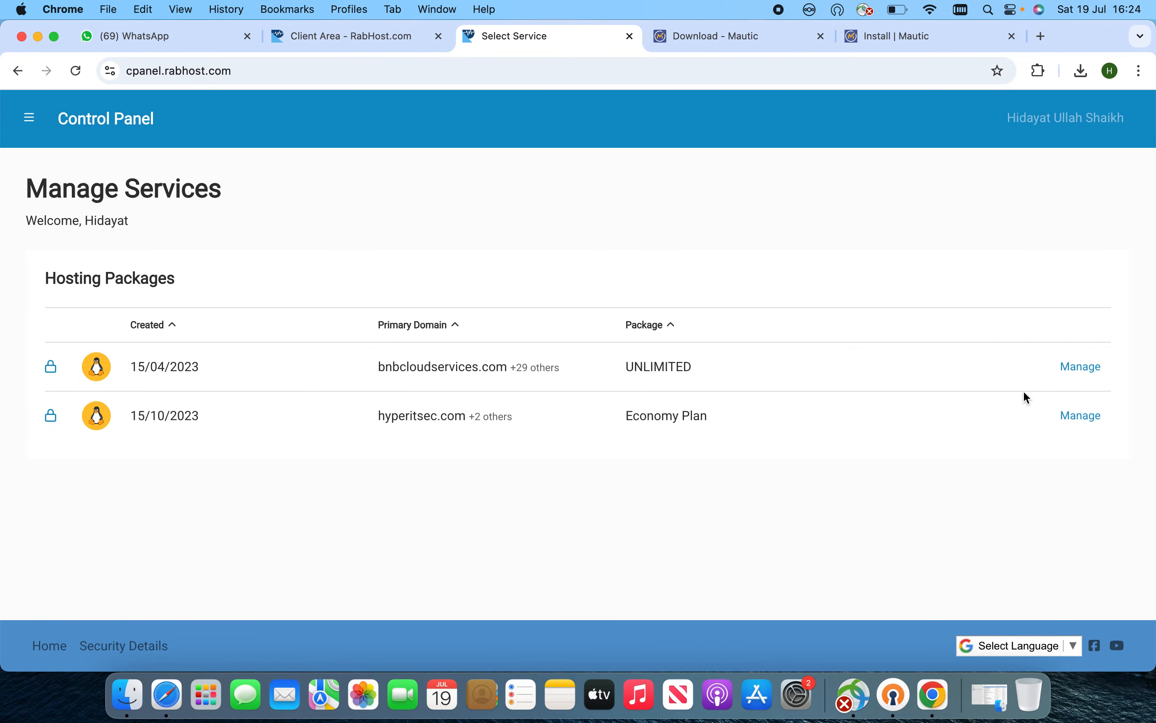
pyautogui.click(1083, 374)
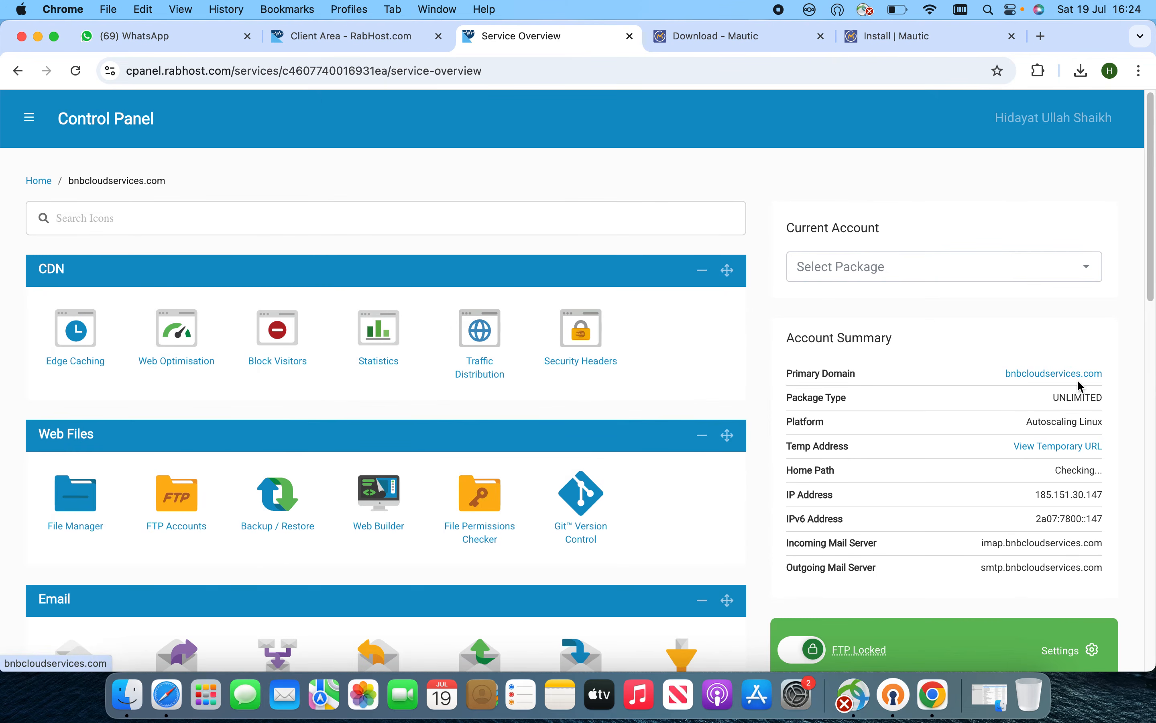
pyautogui.click(133, 225)
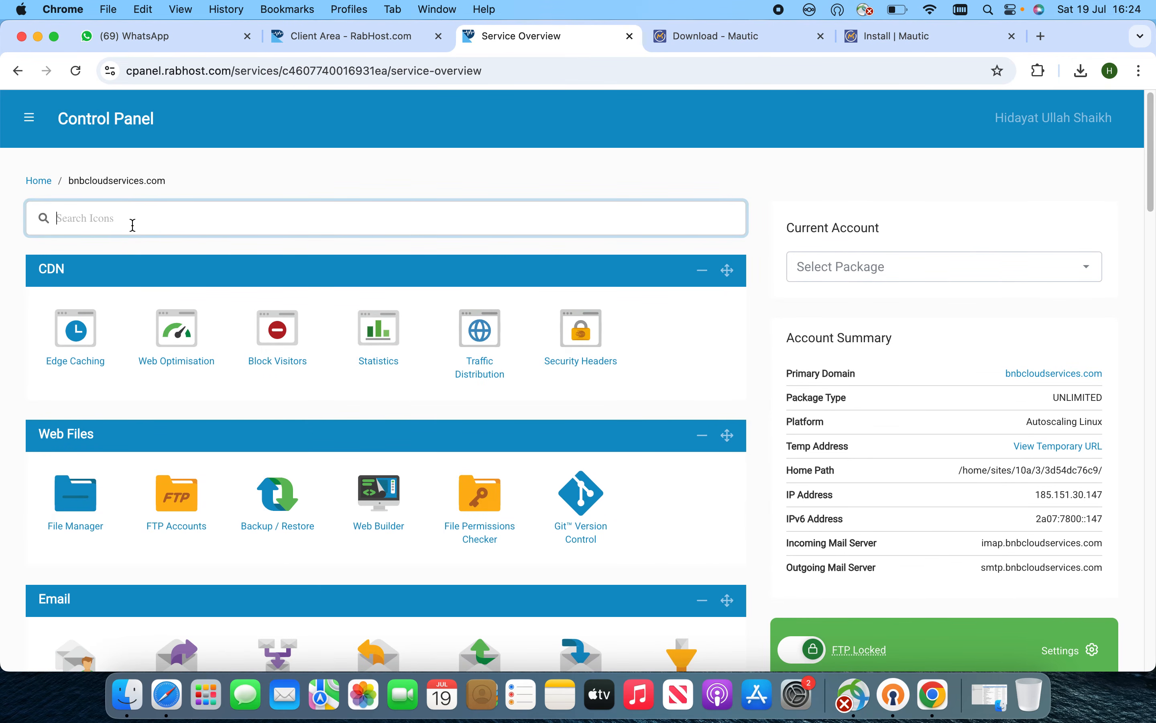
pyautogui.write('mys')
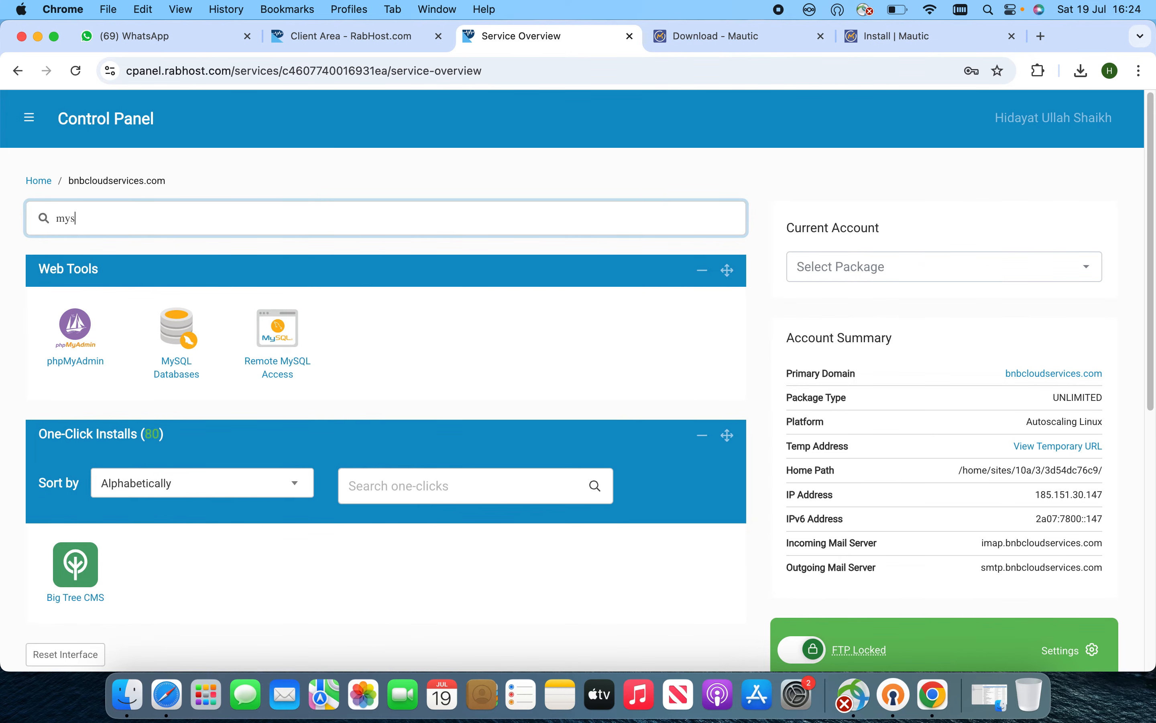
pyautogui.click(167, 334)
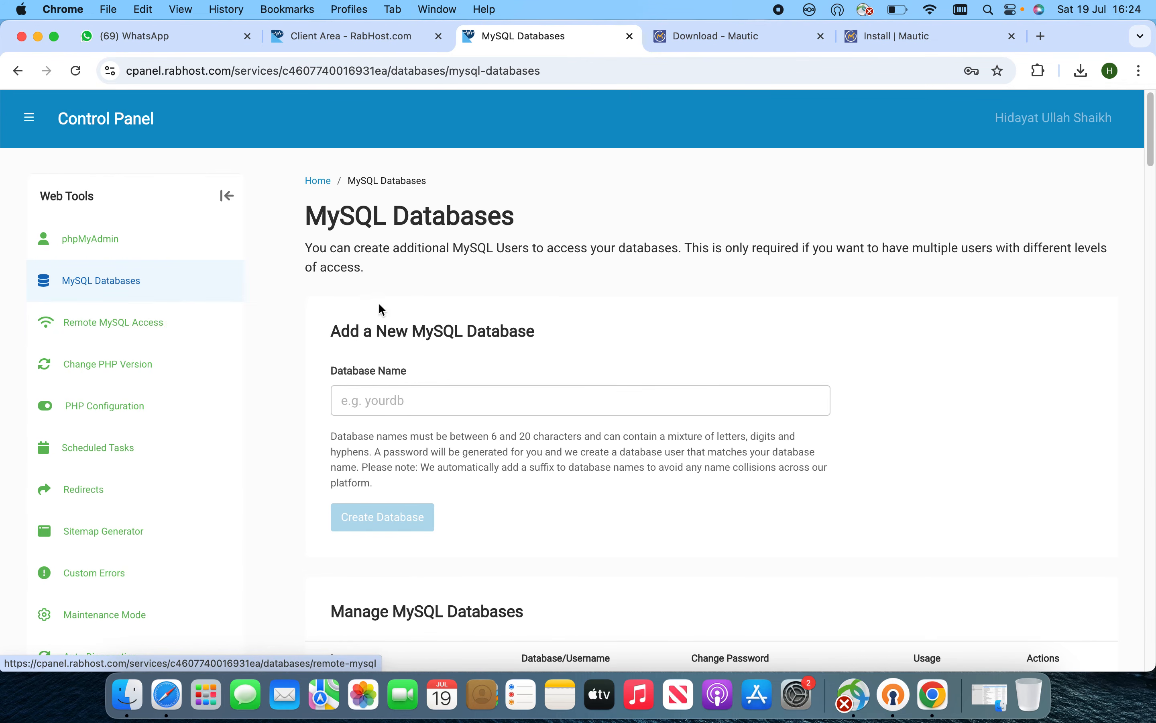
# Copy the mautic1-36351e4e database's server host, shareddb-d.hosting.stackcp.net, from the databases list.
pyautogui.moveTo(1153, 152); pyautogui.dragTo(1153, 487)
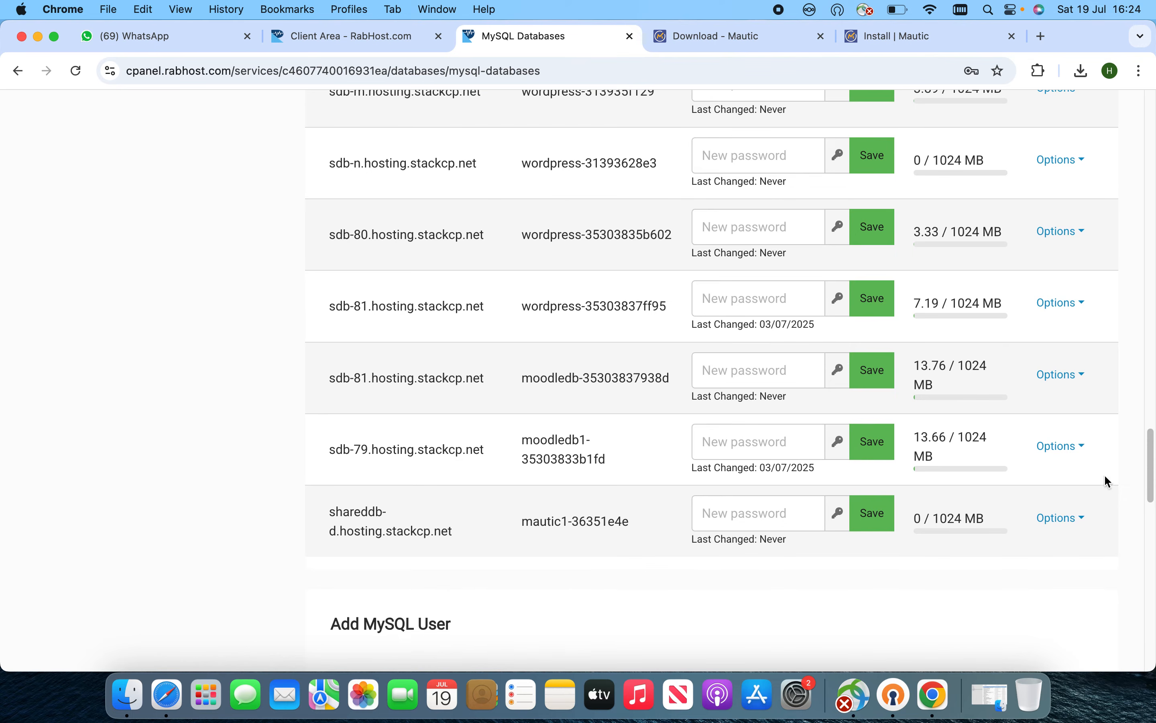
pyautogui.moveTo(330, 512); pyautogui.dragTo(465, 537)
pyautogui.rightClick(432, 534)
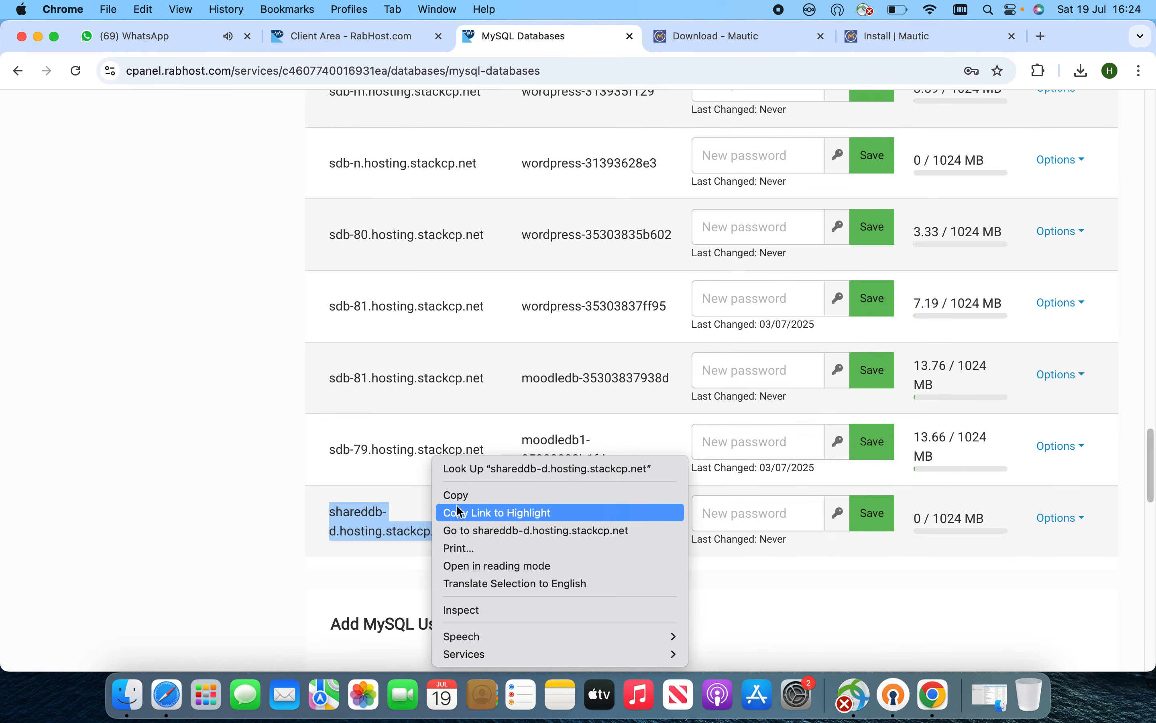
pyautogui.click(459, 495)
pyautogui.moveTo(1151, 466); pyautogui.dragTo(1139, 165)
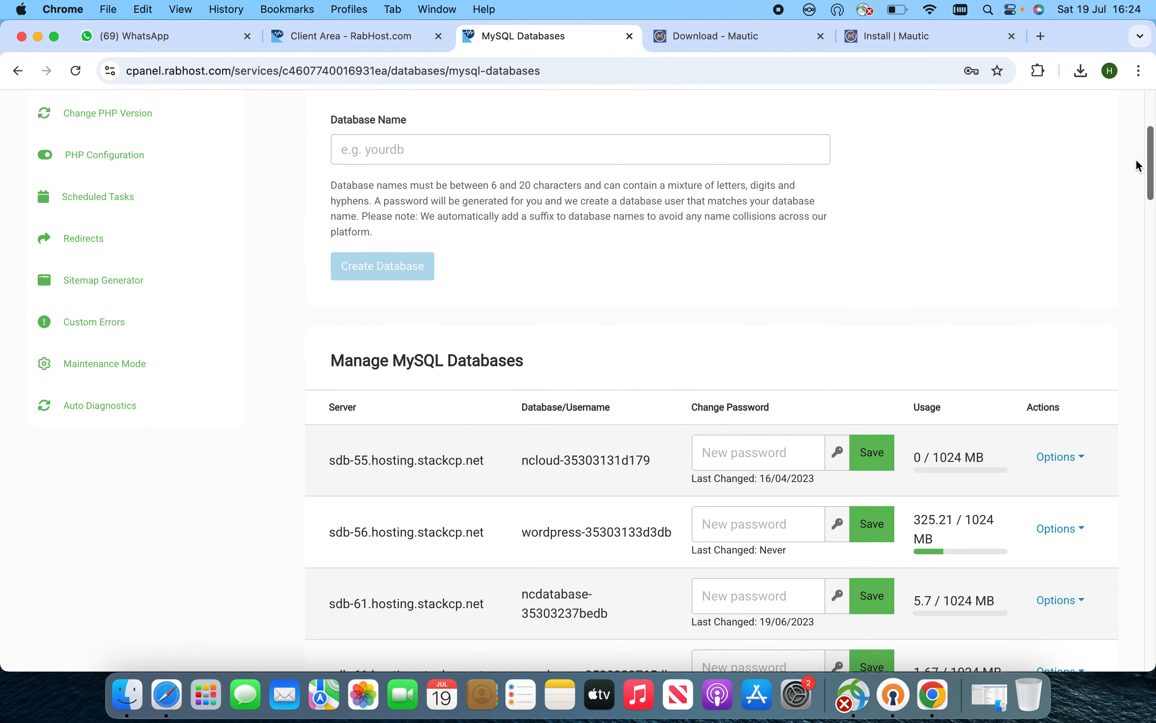
pyautogui.scroll(-20, 1139, 165)
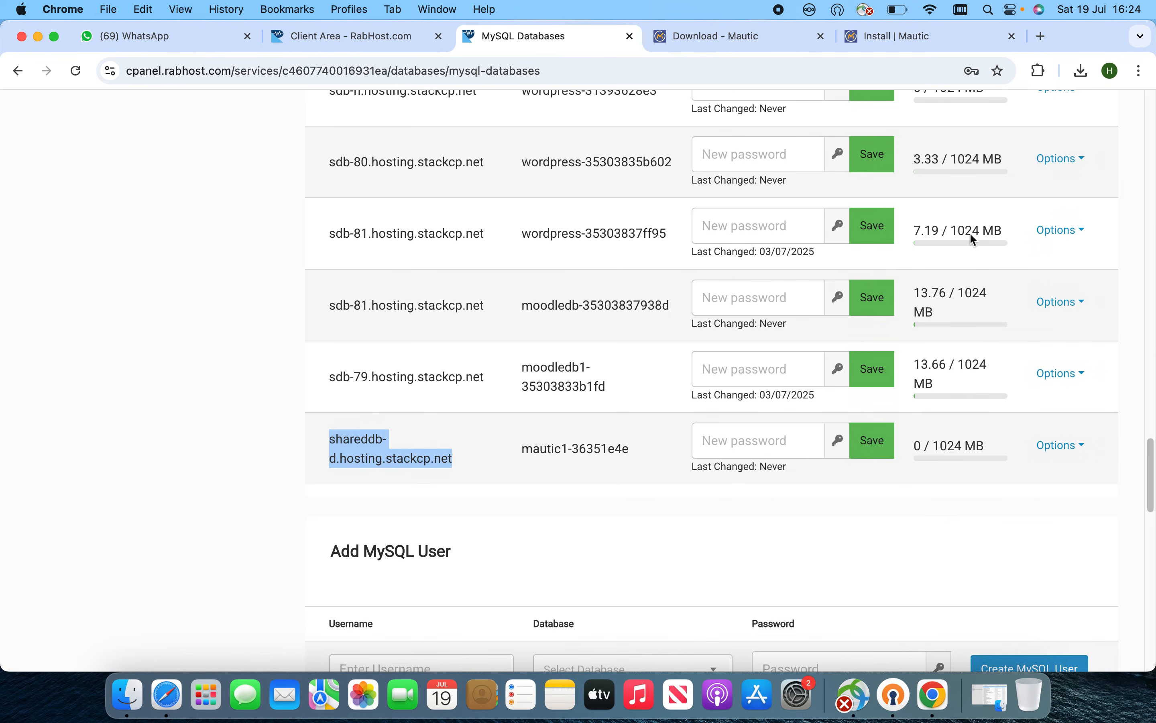
pyautogui.click(758, 41)
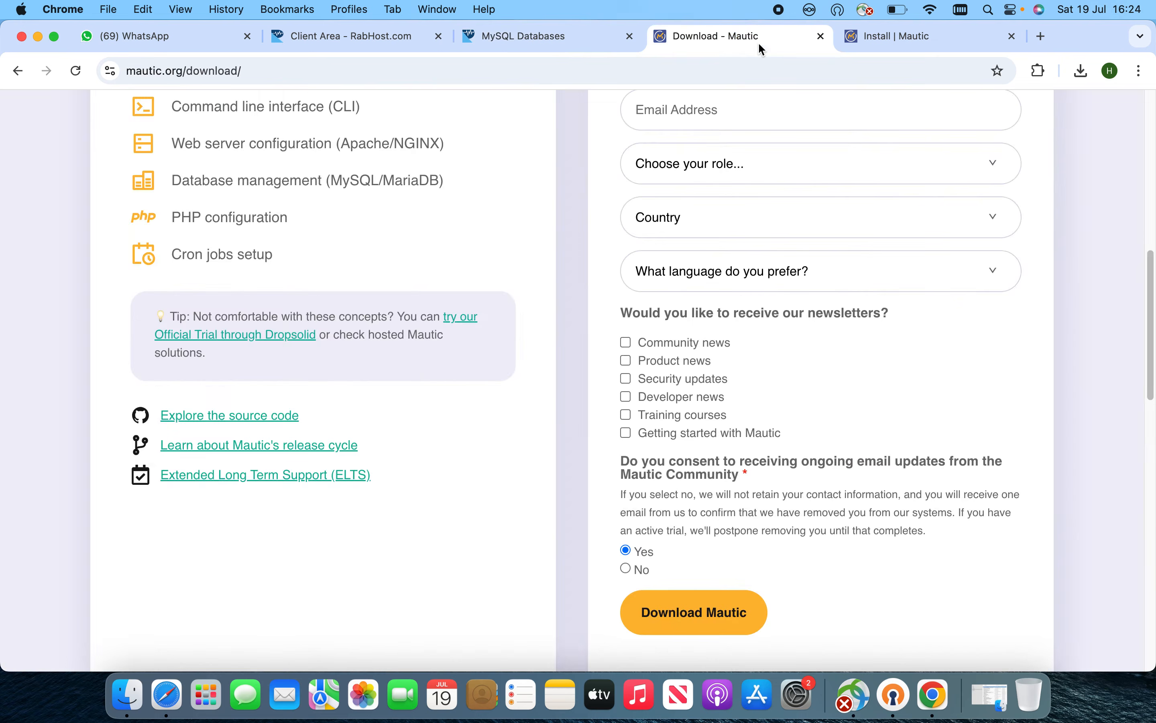
# Paste shareddb-d.hosting.stackcp.net over localhost in the installer's Database Host field.
pyautogui.click(922, 48)
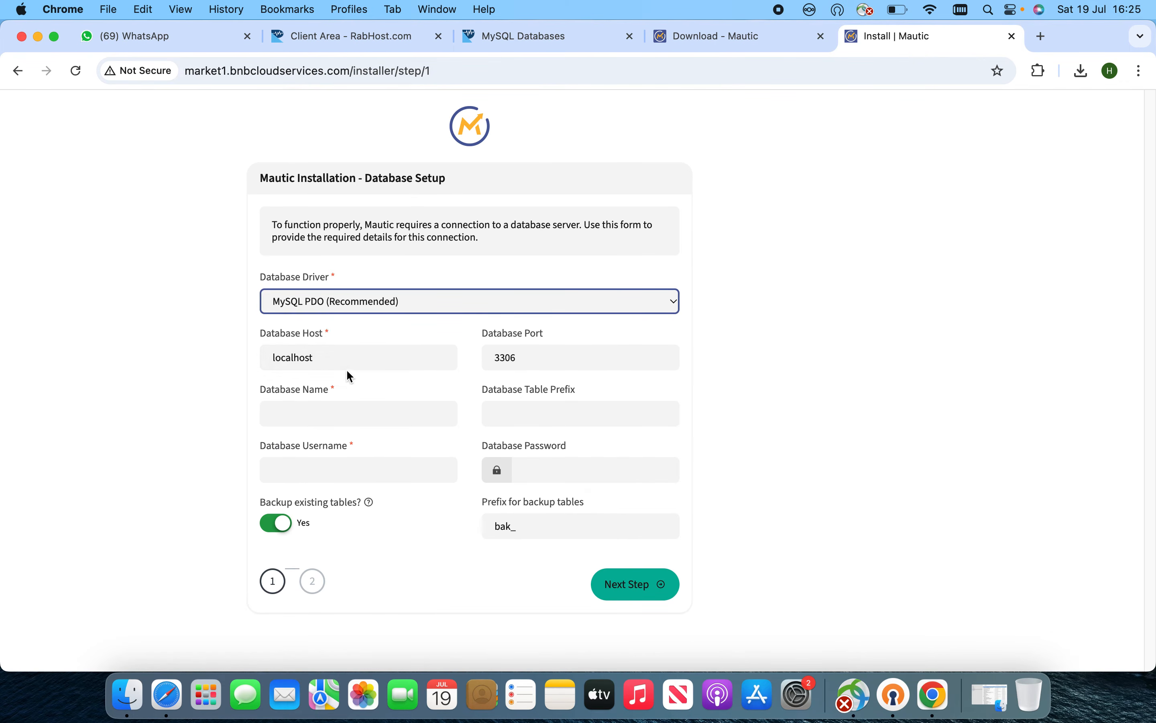
pyautogui.press('Tab')
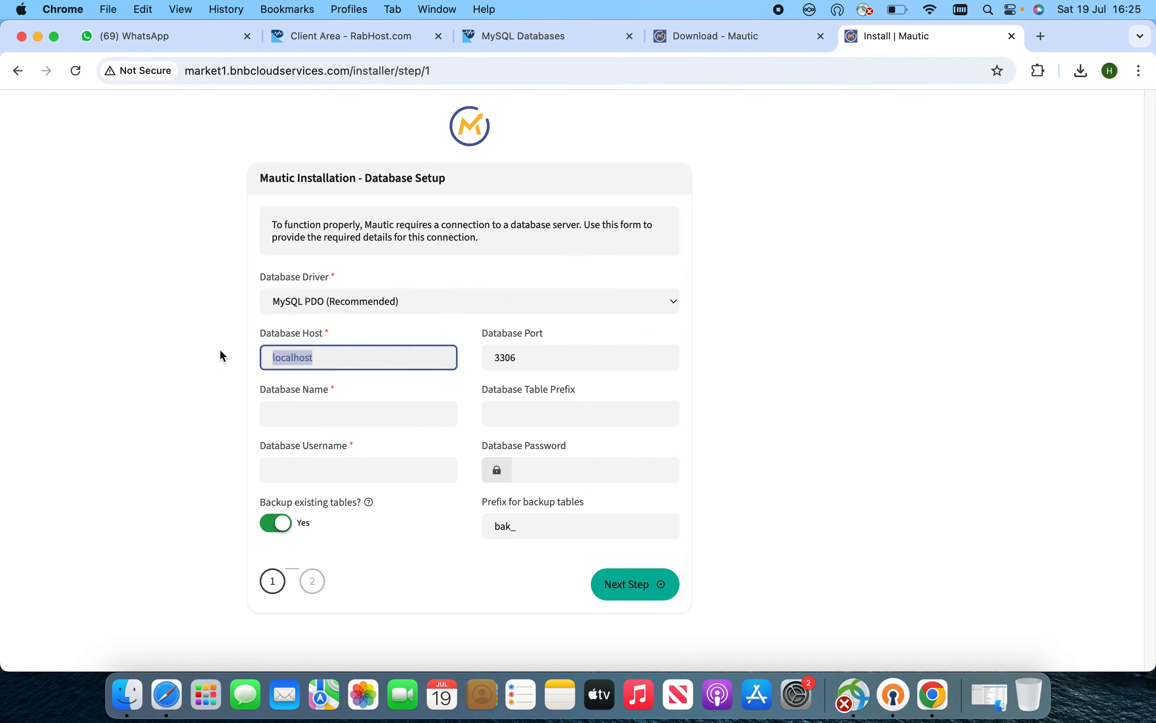
pyautogui.rightClick(286, 357)
pyautogui.click(324, 406)
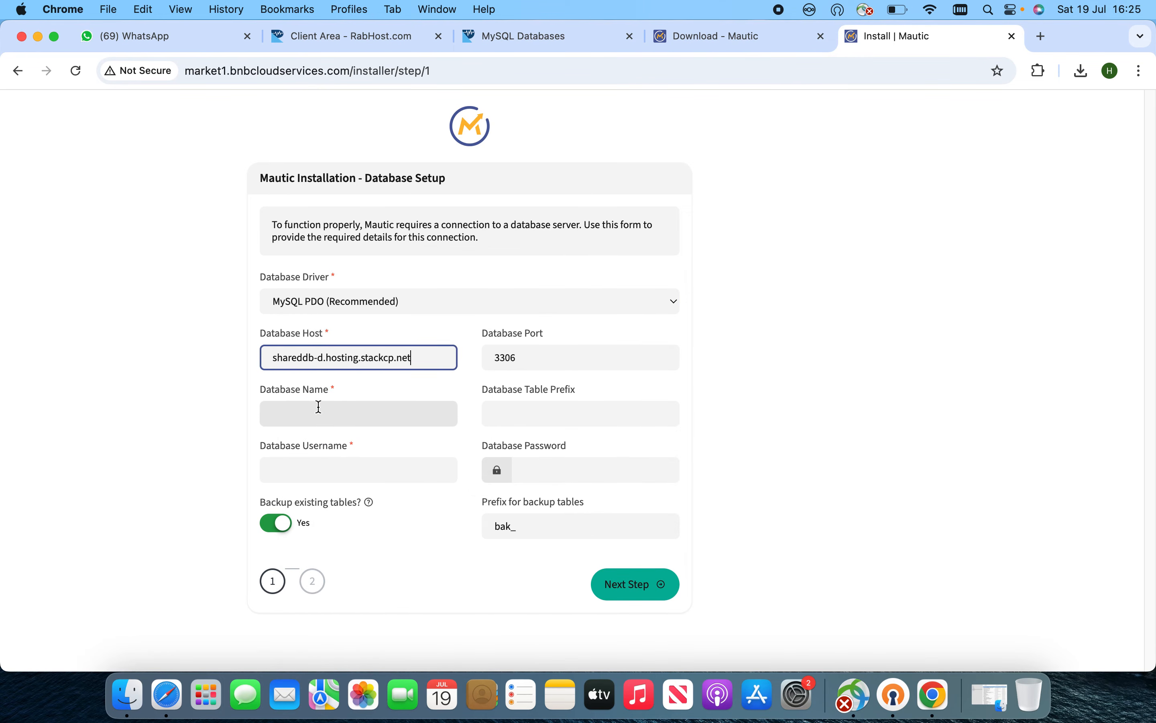
pyautogui.click(349, 414)
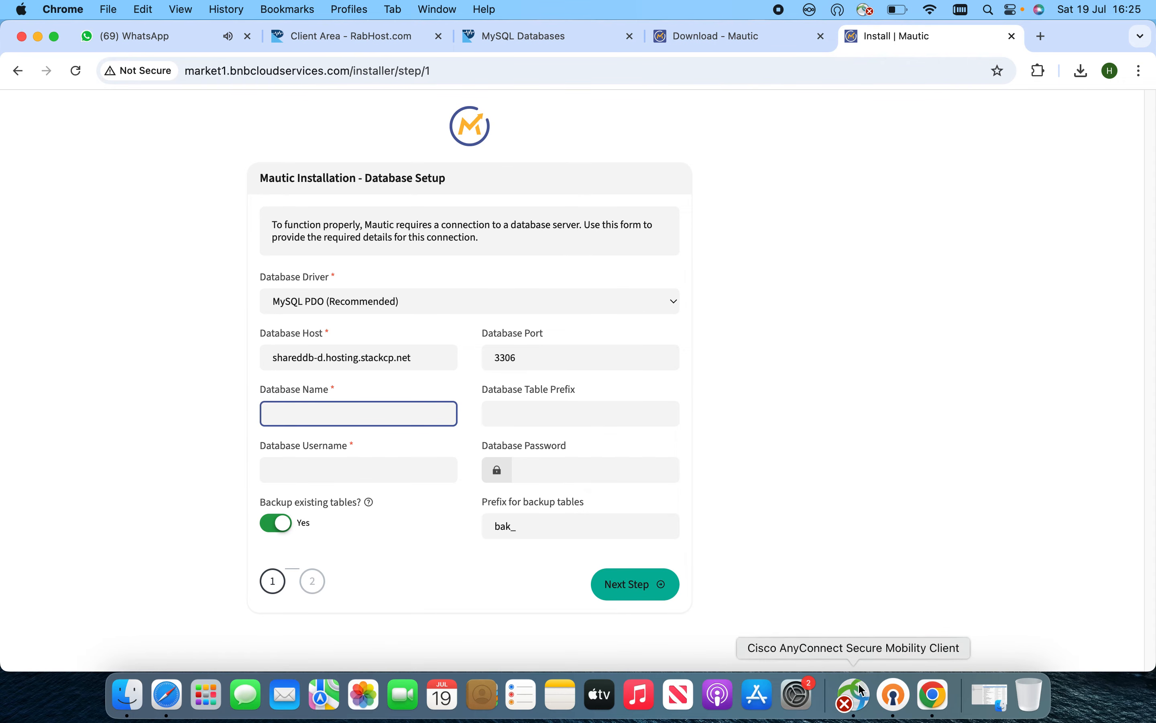
pyautogui.click(758, 47)
# Copy the database name mautic1-36351e4e from the MySQL Databases list and return to the installer.
pyautogui.click(572, 37)
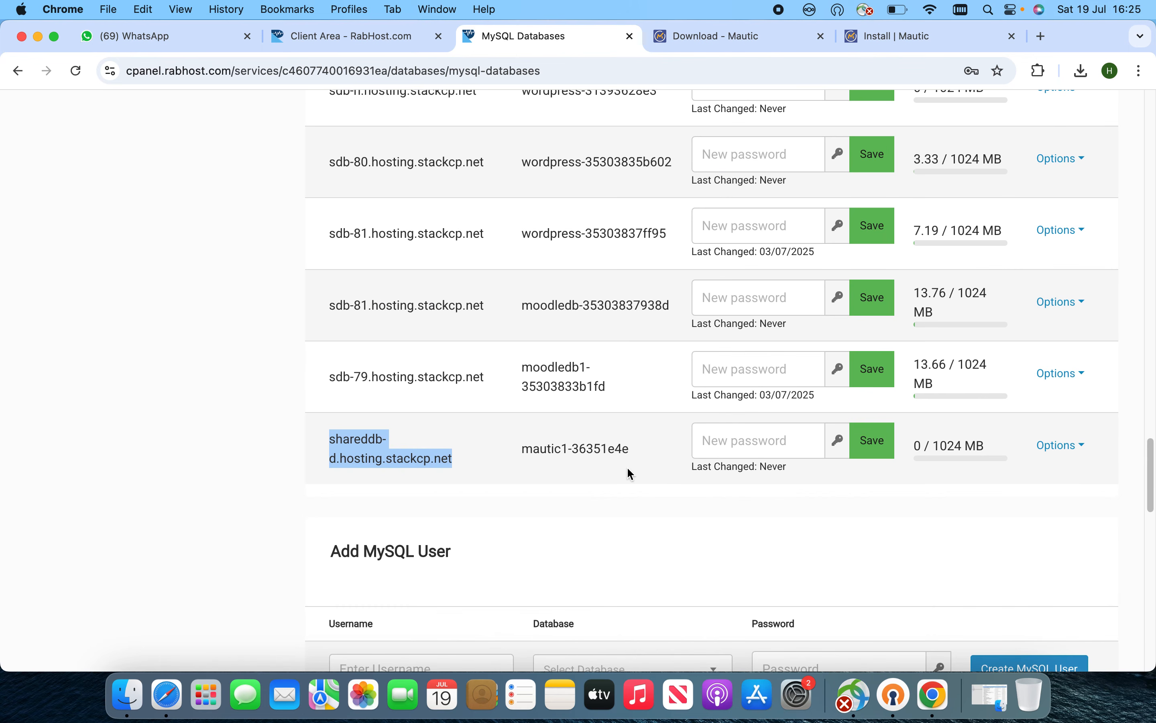
pyautogui.moveTo(522, 448); pyautogui.dragTo(632, 448)
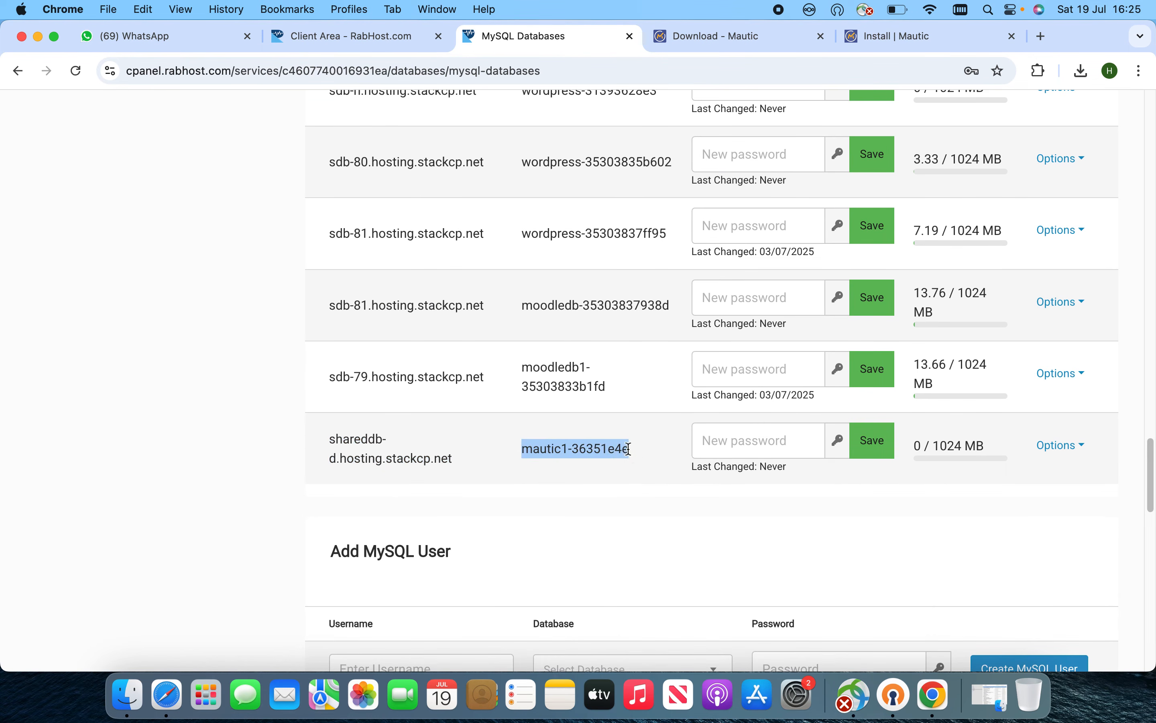
pyautogui.rightClick(629, 450)
pyautogui.click(642, 482)
pyautogui.click(902, 40)
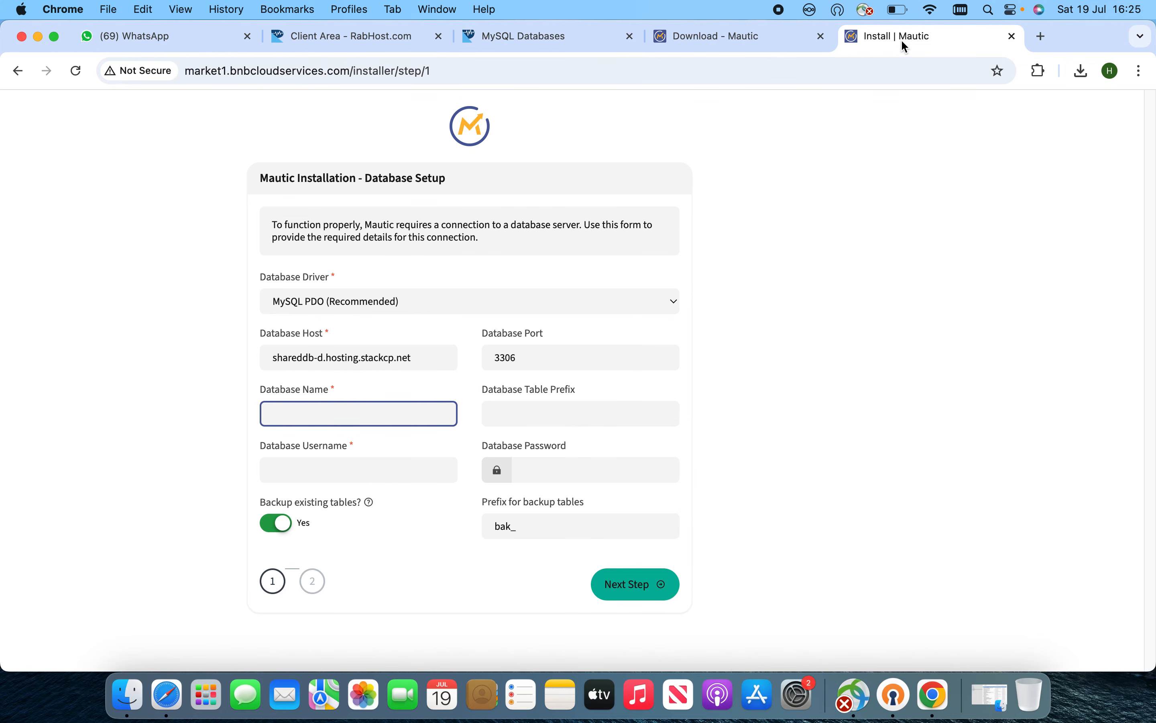
# Paste mautic1-36351e4e into the Database Name field.
pyautogui.click(325, 476)
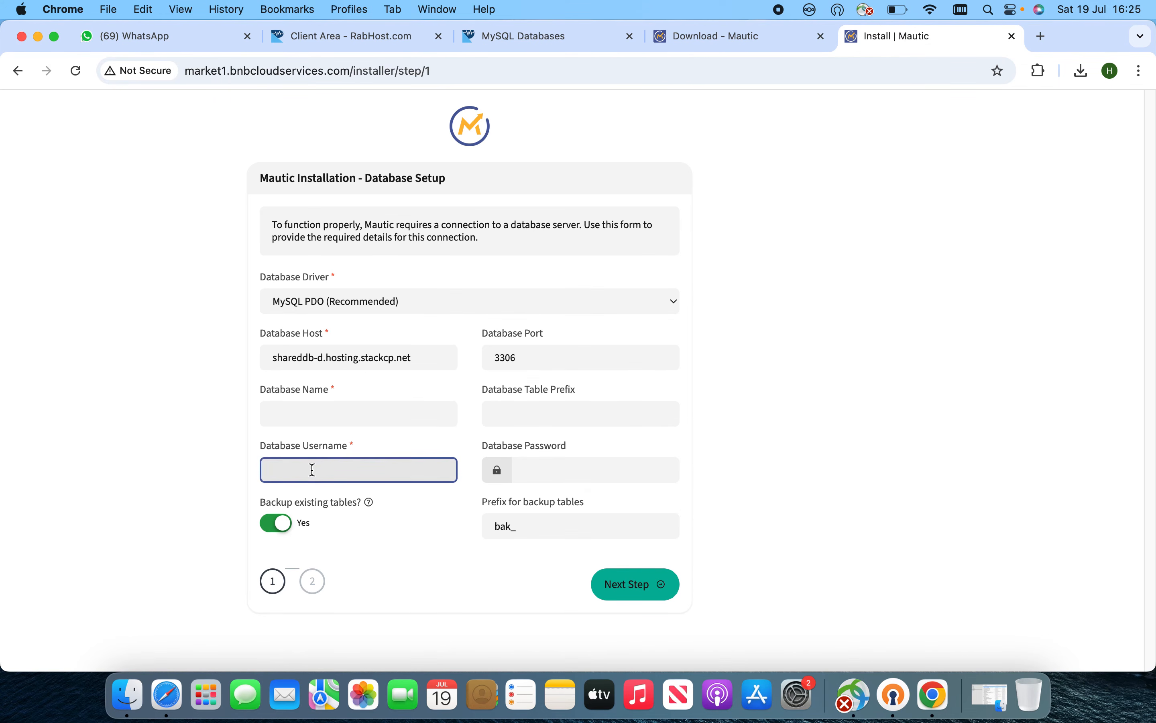
pyautogui.click(324, 416)
pyautogui.rightClick(299, 414)
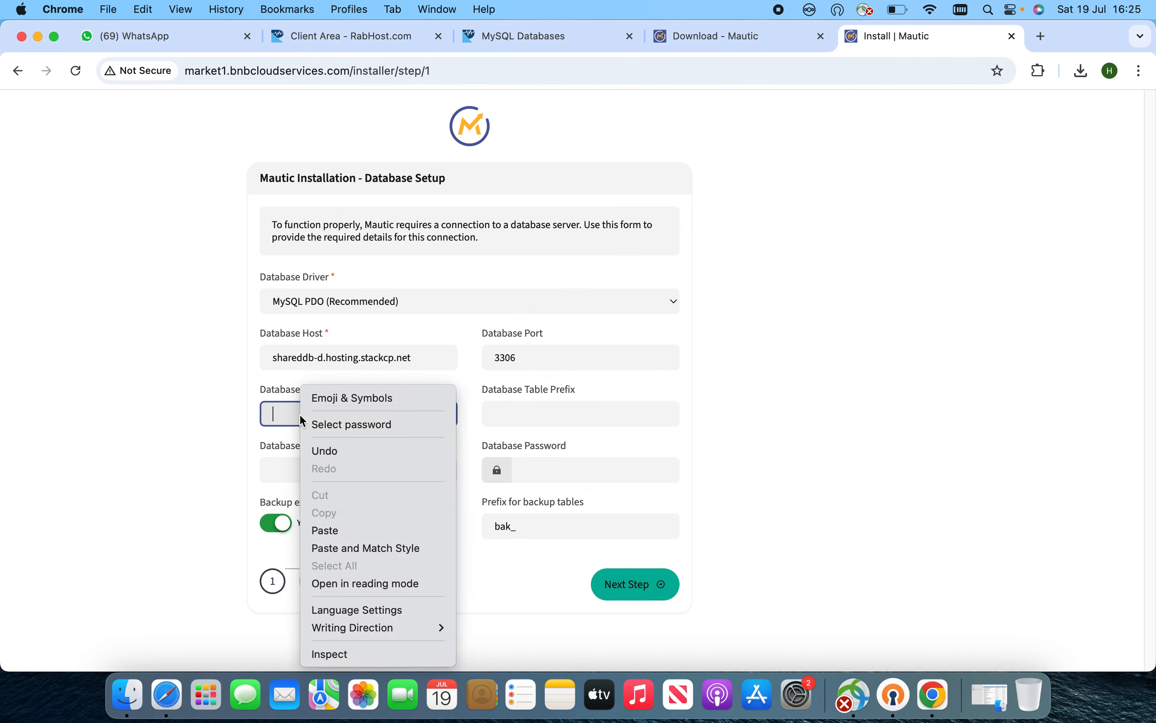
pyautogui.click(359, 529)
# Enter the mautic1 username and the database password, then submit the database settings.
pyautogui.click(378, 470)
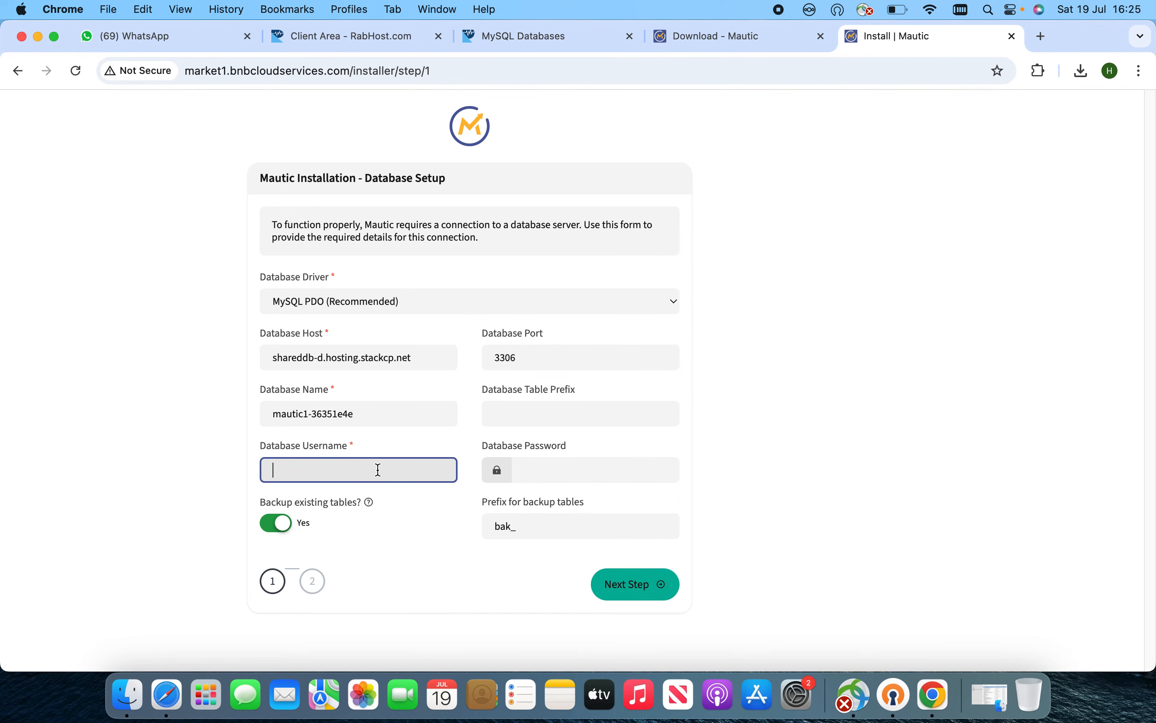
pyautogui.write('mautic1')
pyautogui.click(544, 473)
pyautogui.write('•••••••••••••')
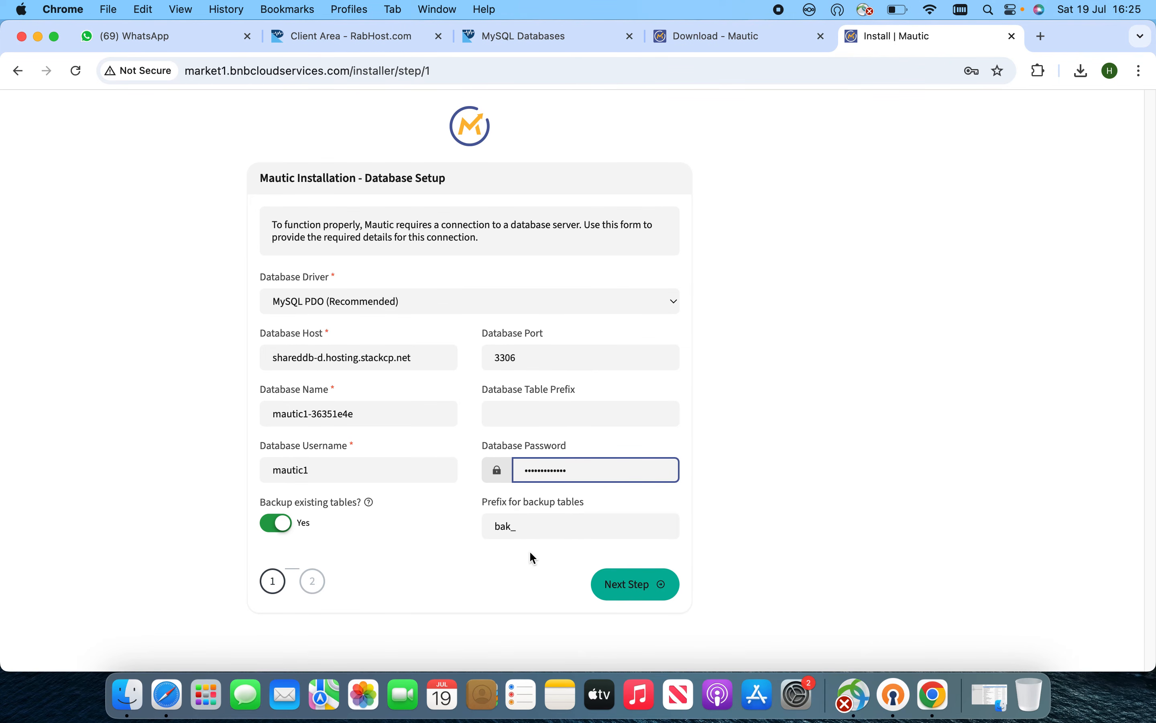
pyautogui.click(645, 593)
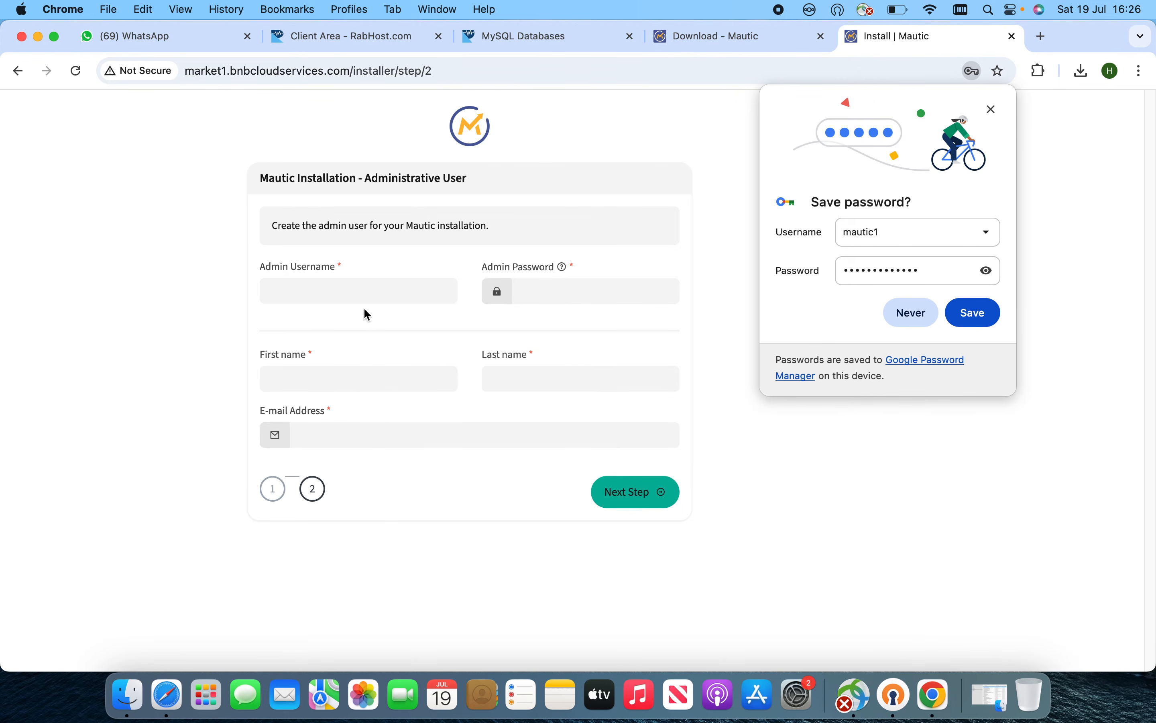
# Enter the admin username 'admin' and an admin password.
pyautogui.click(368, 291)
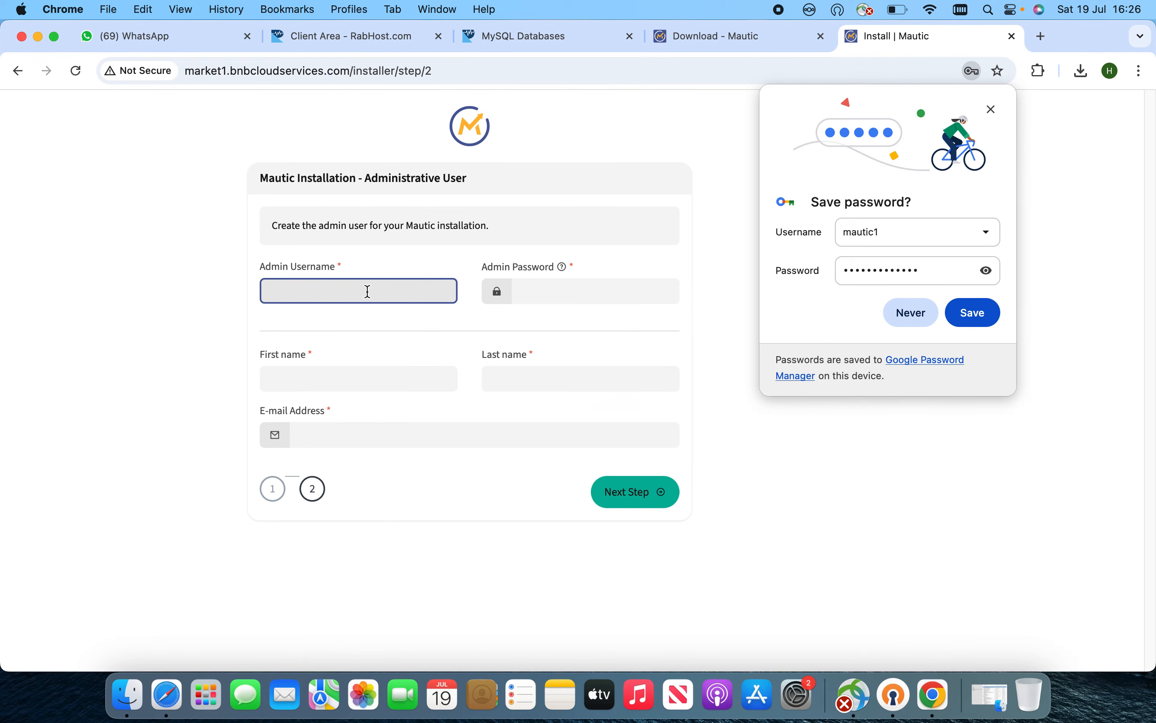
pyautogui.write('admin')
pyautogui.click(562, 292)
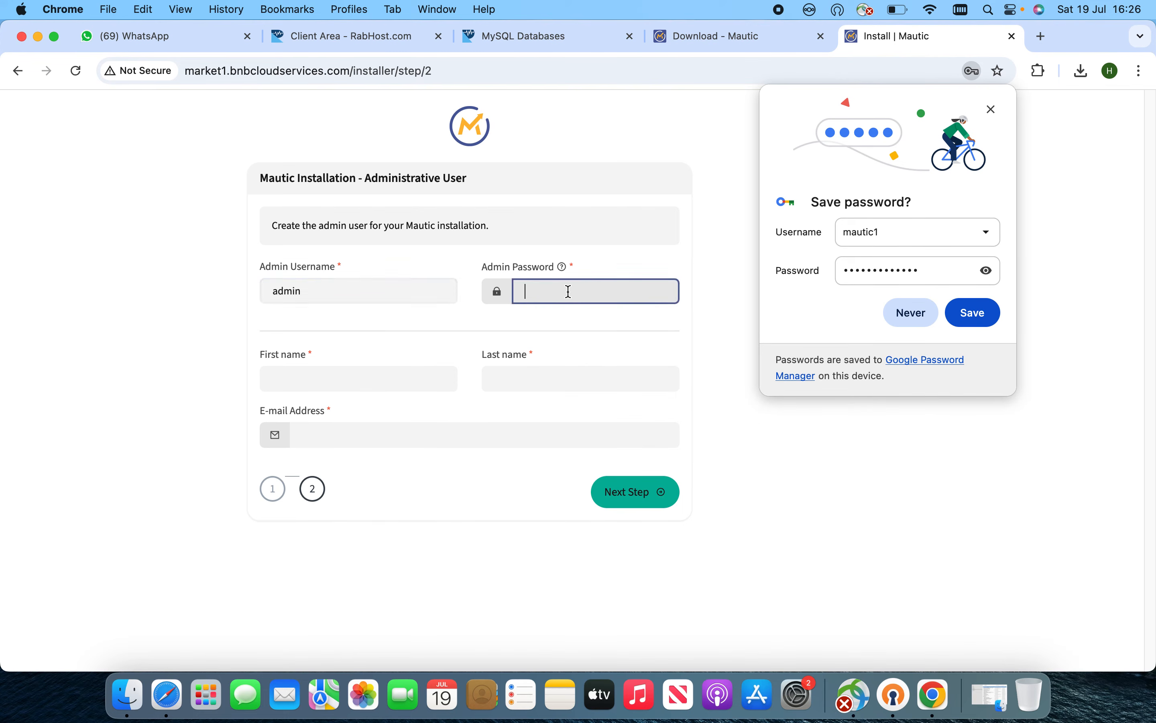
pyautogui.write('•••••')
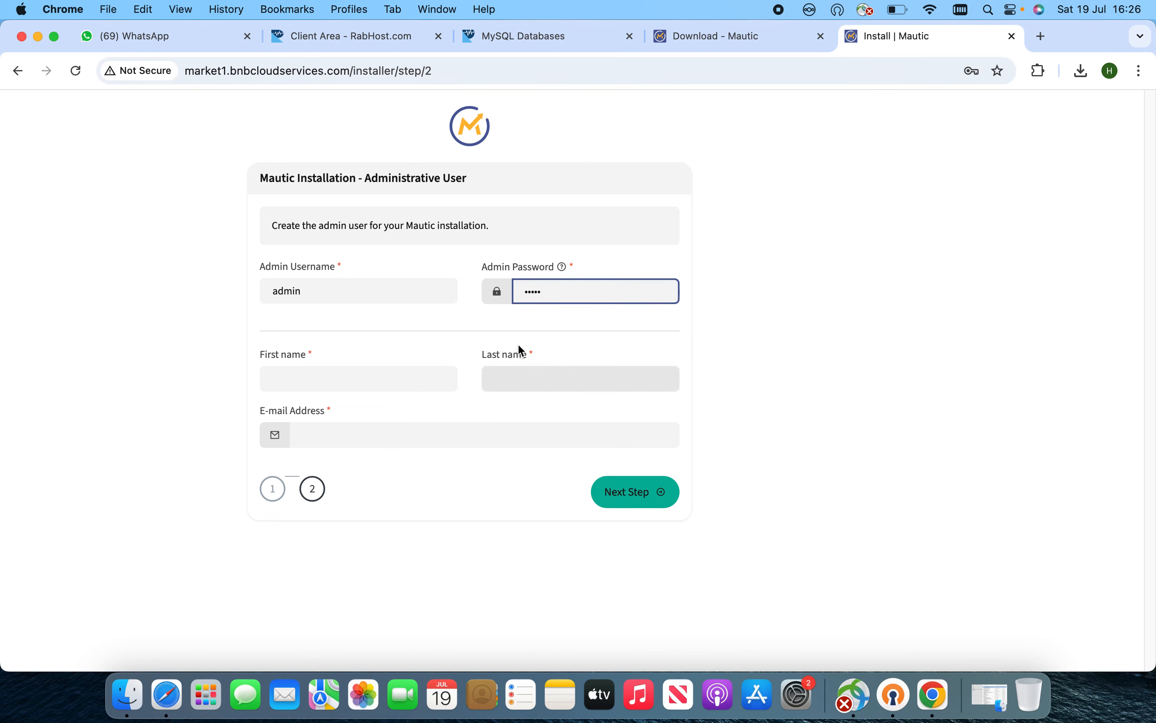
pyautogui.write('•••')
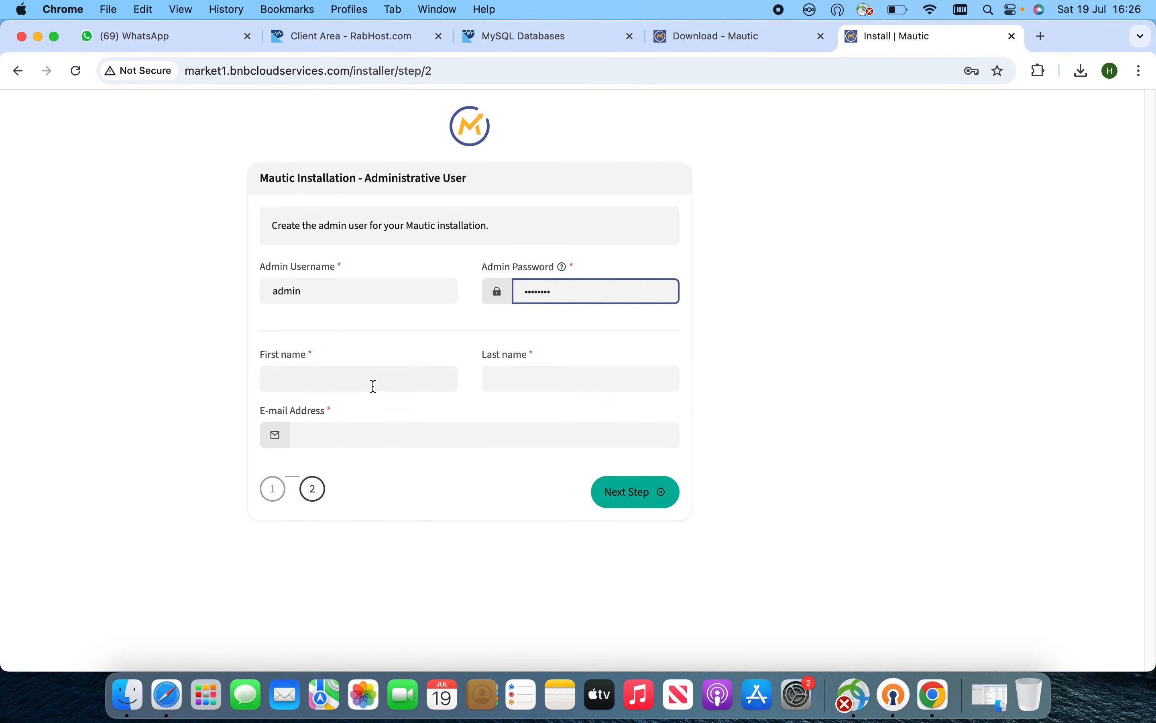
# Fill in the admin's first name, last name and Gmail e-mail address, then submit the form.
pyautogui.click(374, 385)
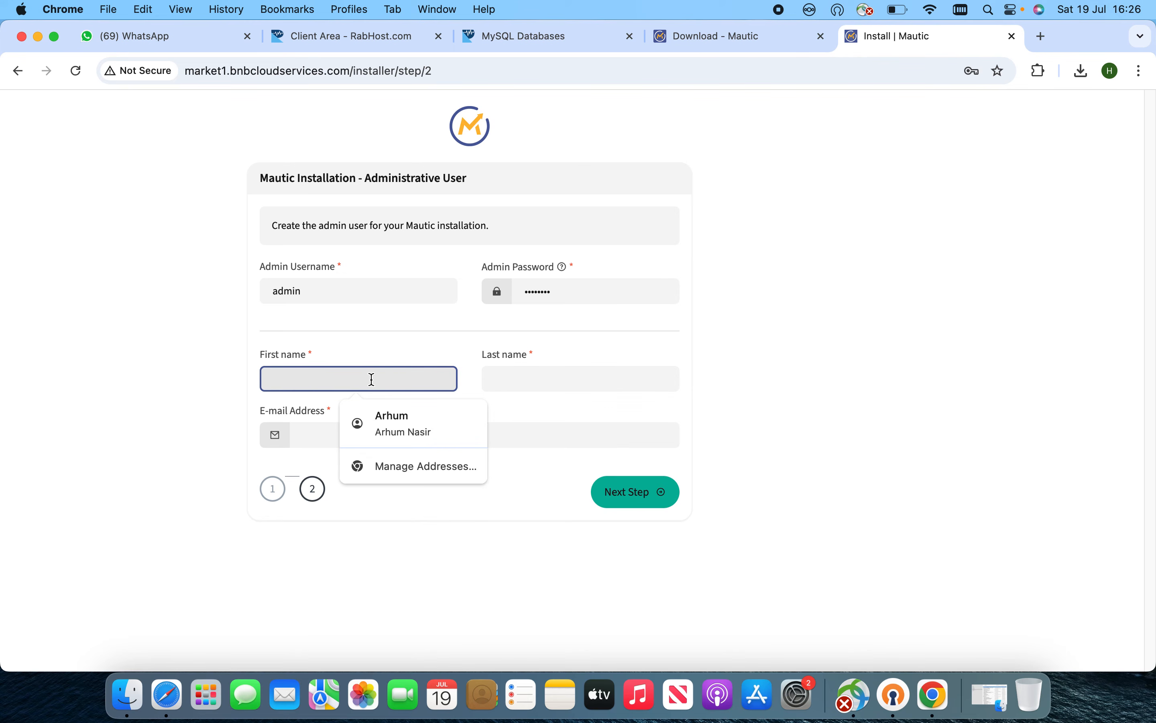
pyautogui.write('Hy')
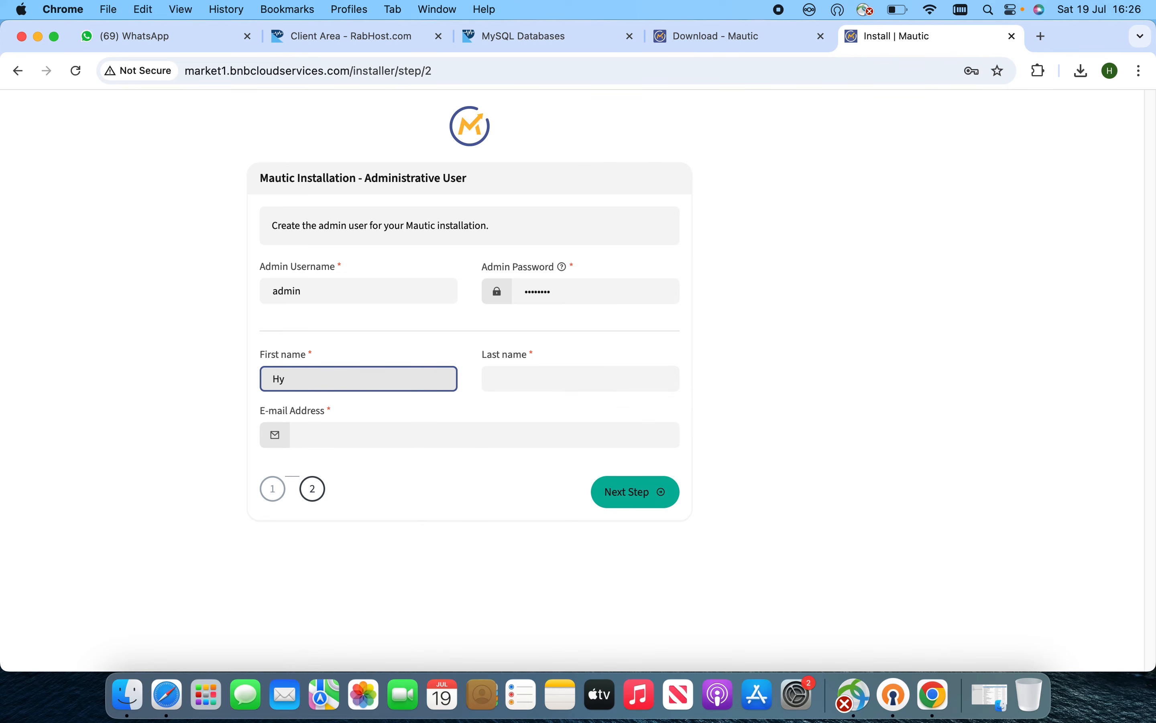
pyautogui.write('oer IT Sec')
pyautogui.click(526, 374)
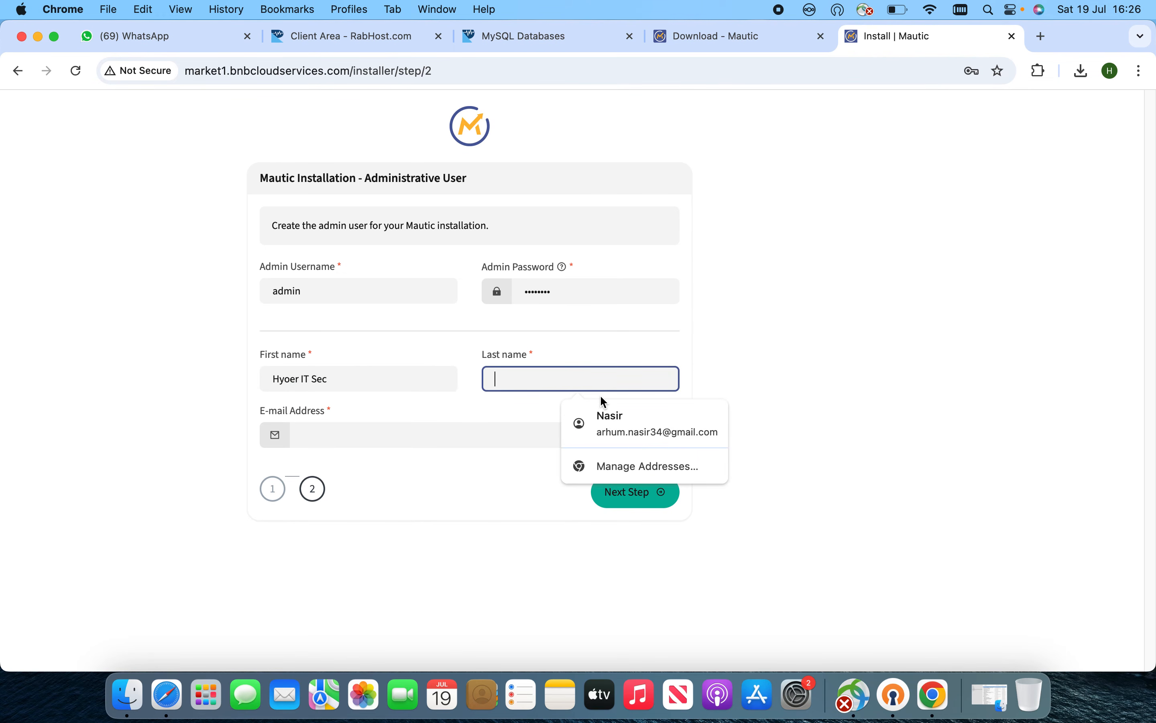
pyautogui.write('IT')
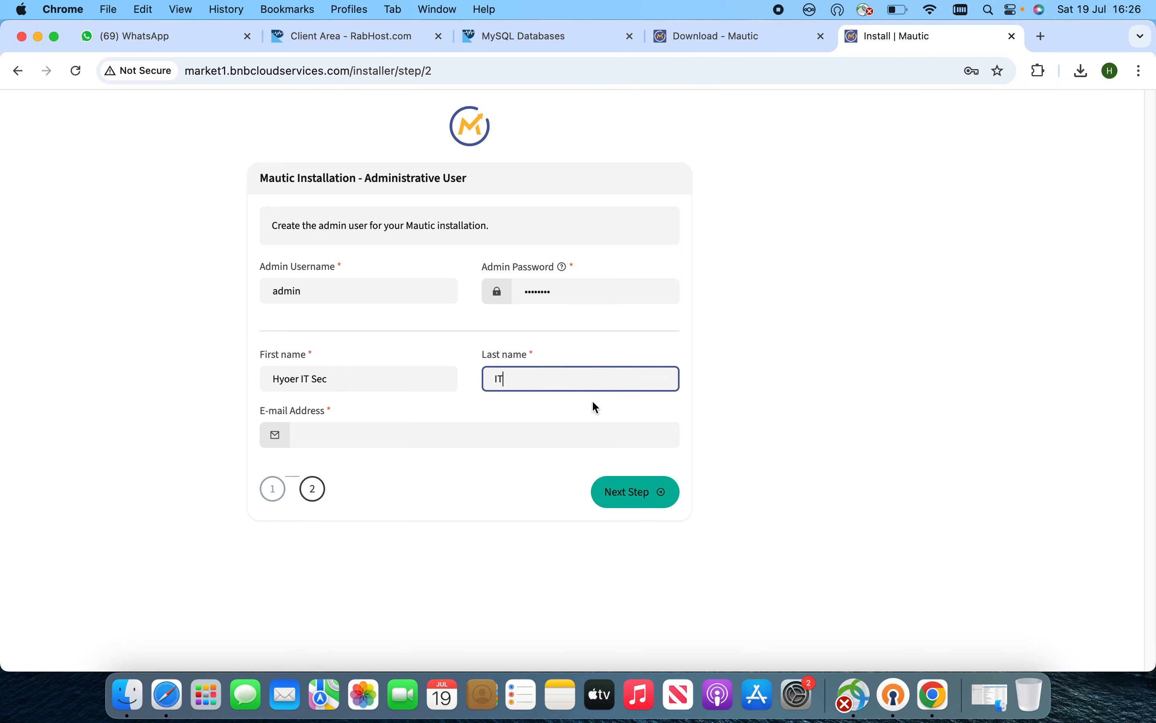
pyautogui.click(413, 434)
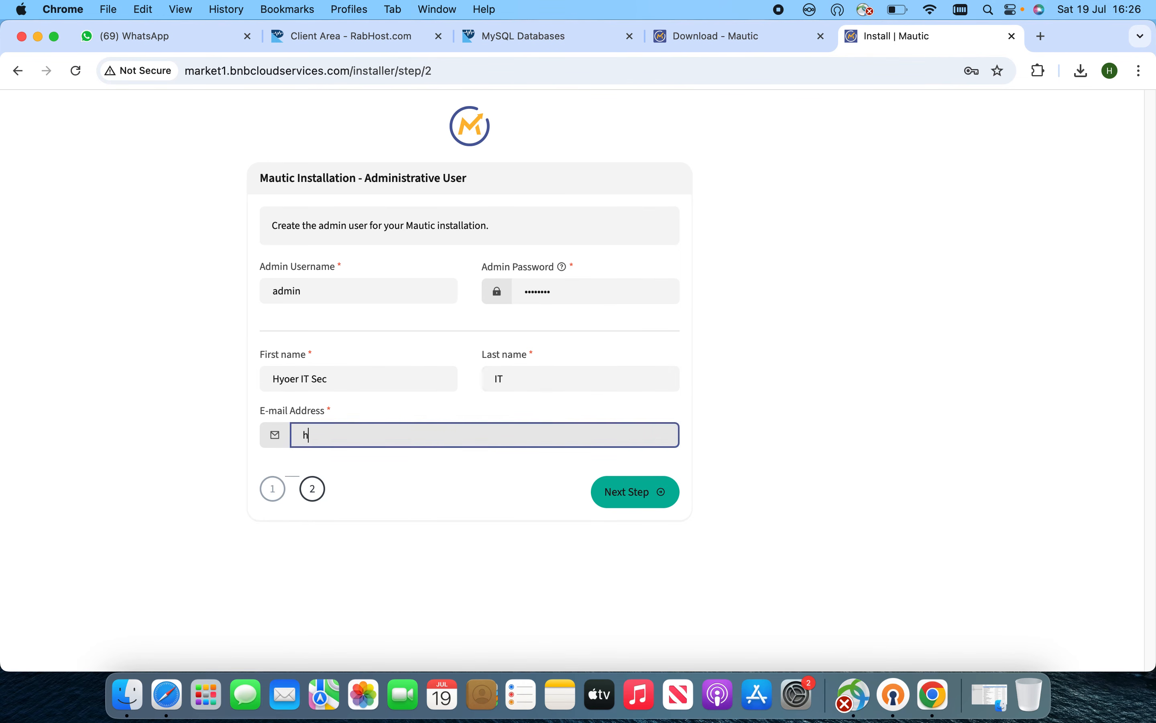
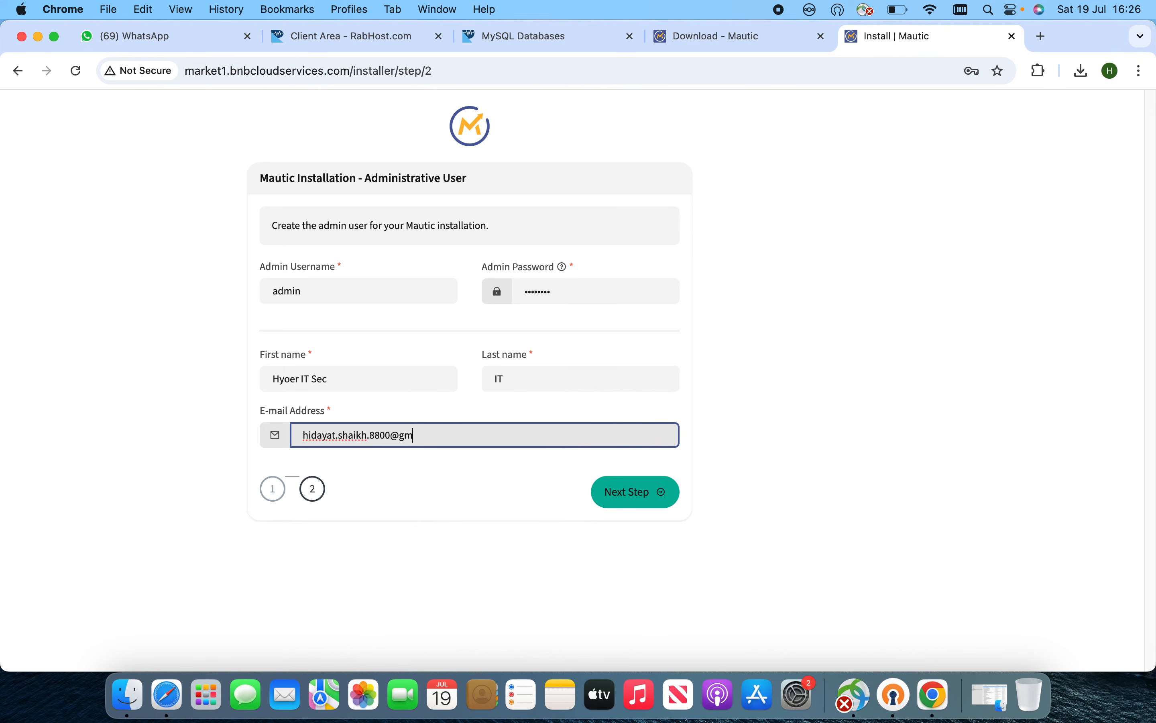
pyautogui.click(620, 496)
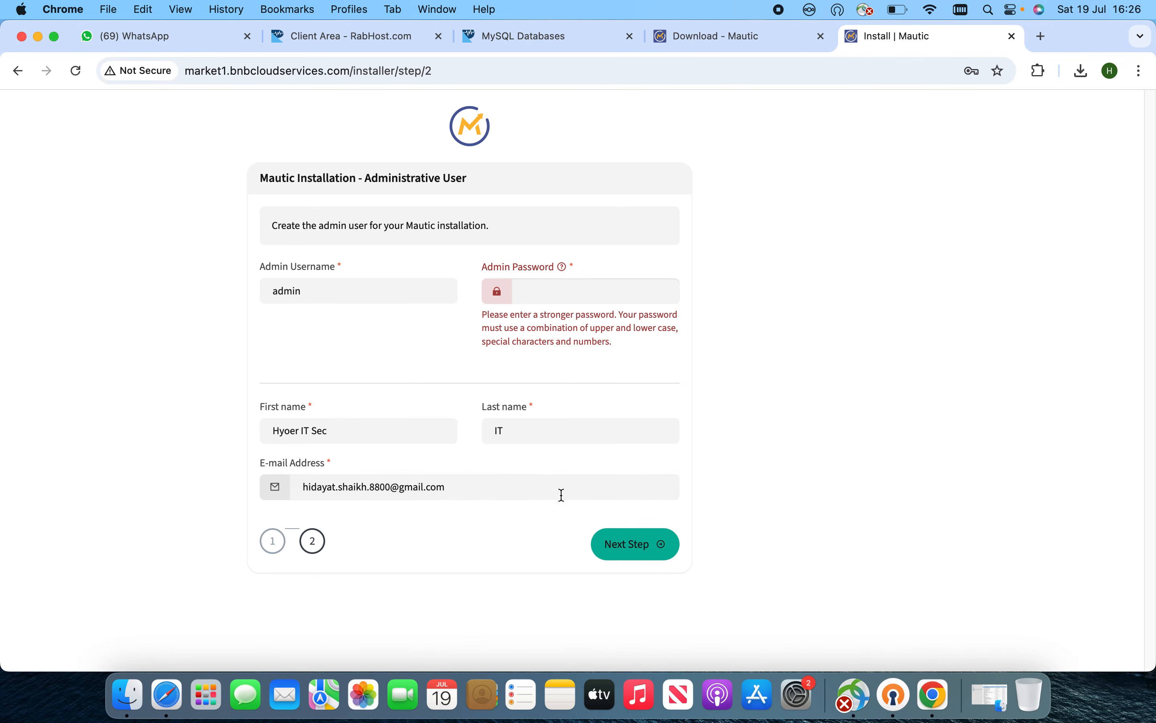
# Retype progressively stronger admin passwords and resubmit until Mautic accepts one and shows /s/login.
pyautogui.click(557, 287)
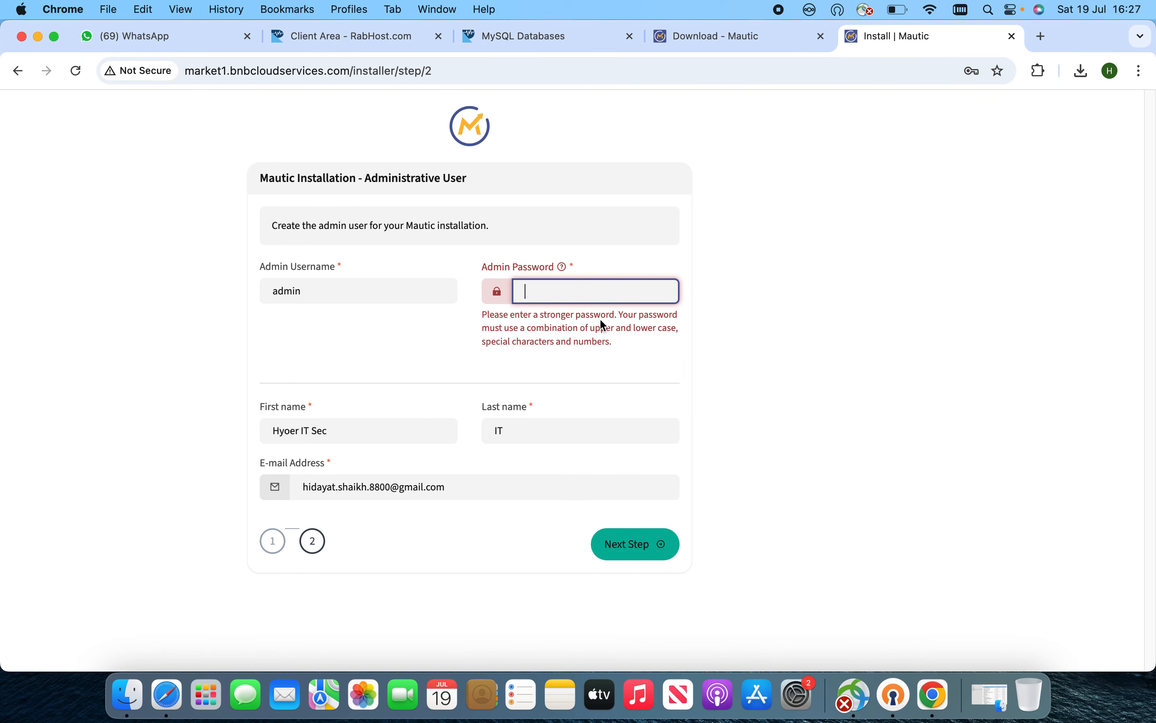
pyautogui.write('•••••••••••••')
pyautogui.click(666, 547)
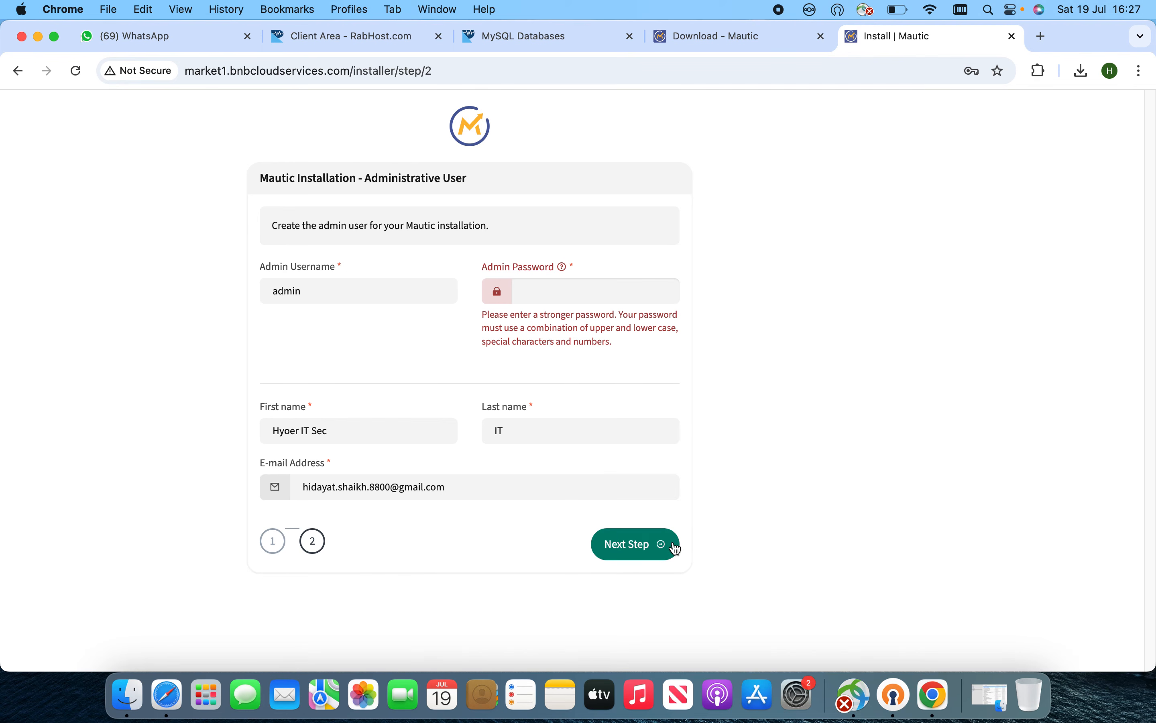
pyautogui.click(554, 295)
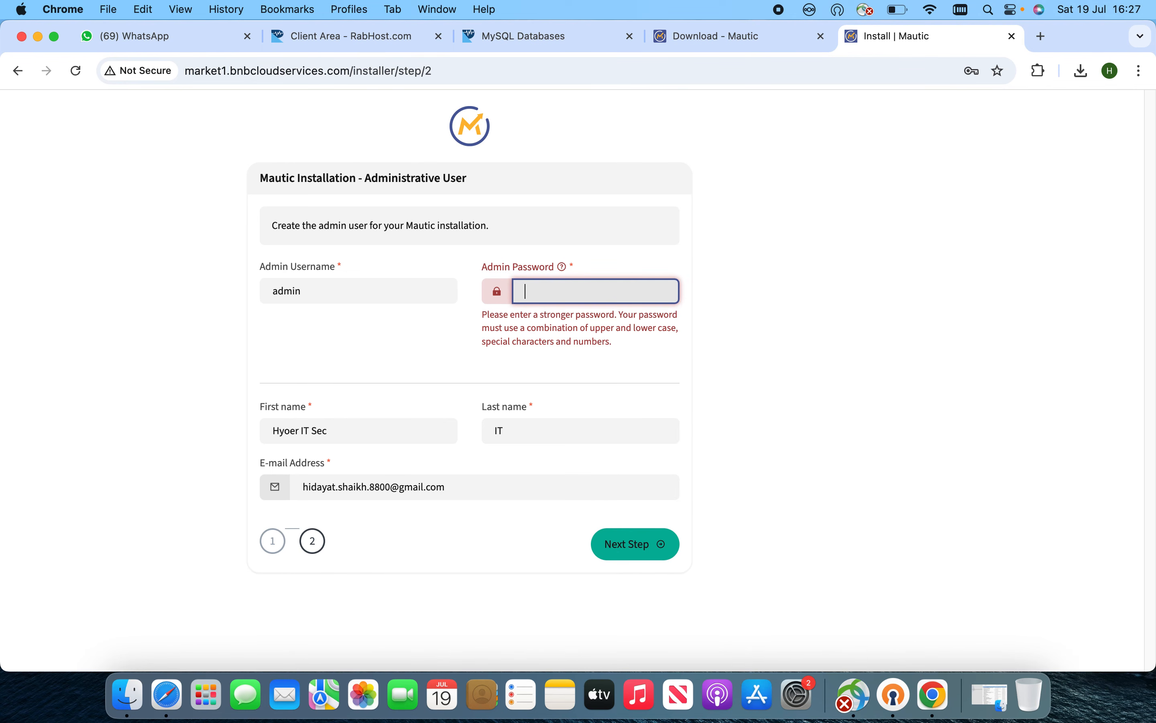
pyautogui.write('•••••••••••••')
pyautogui.press('Return')
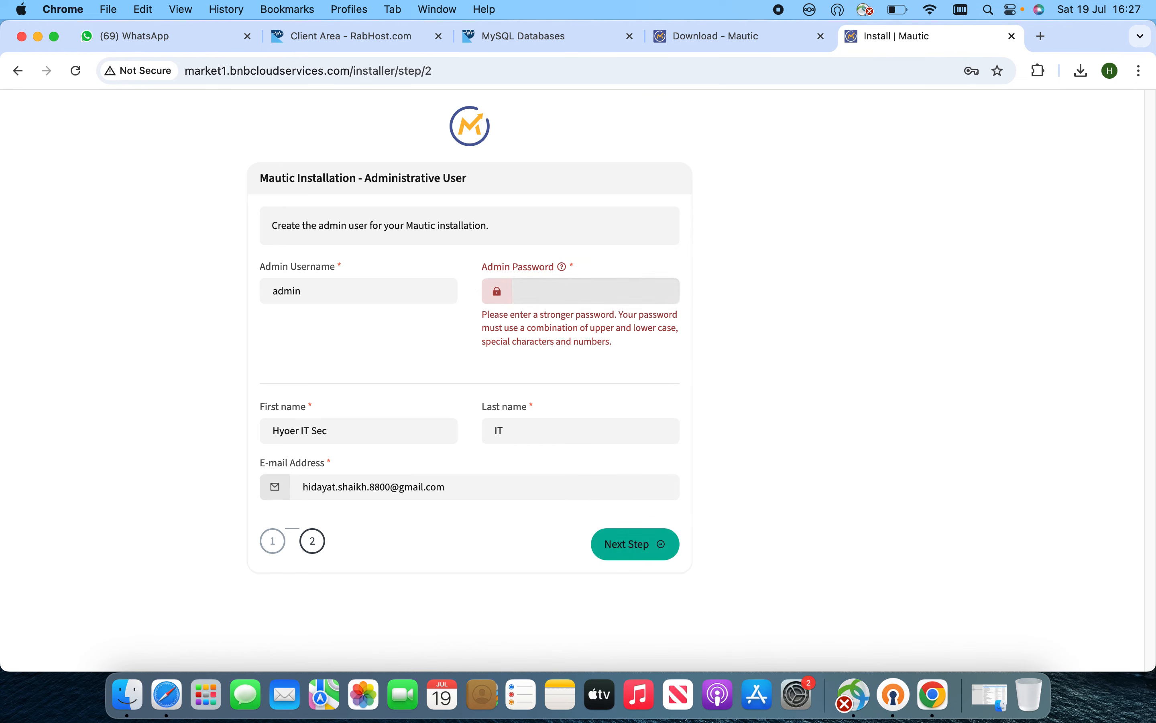
pyautogui.click(580, 292)
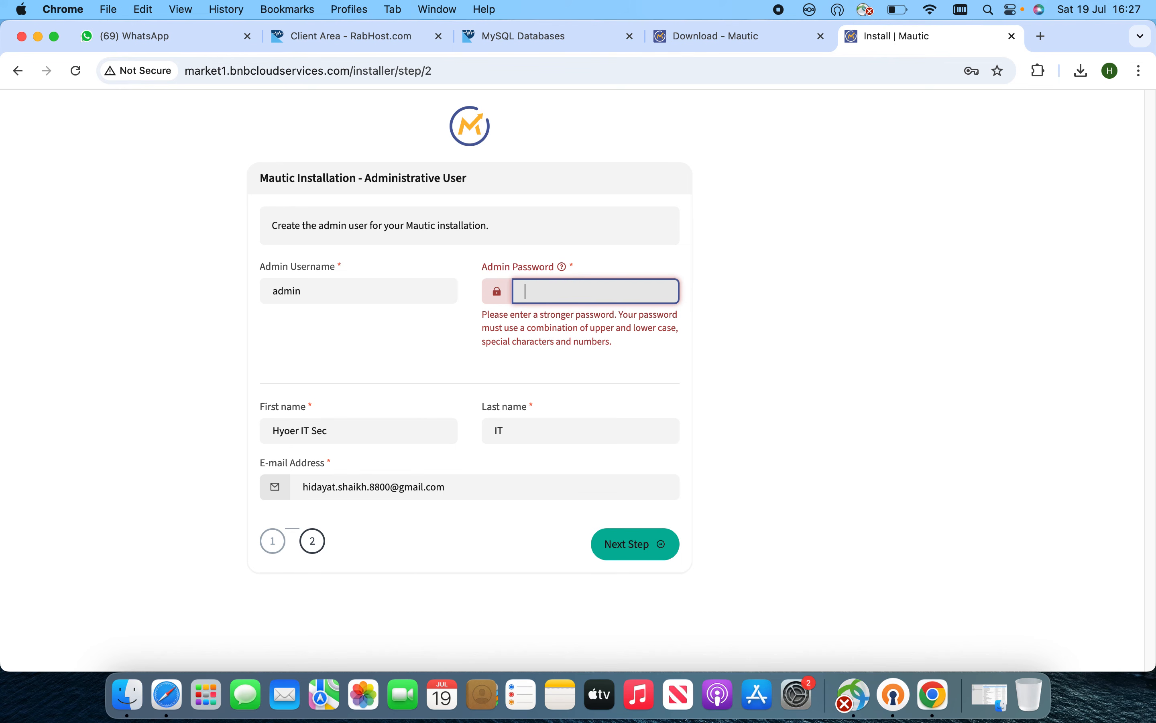
pyautogui.write('••••••••••')
pyautogui.click(639, 546)
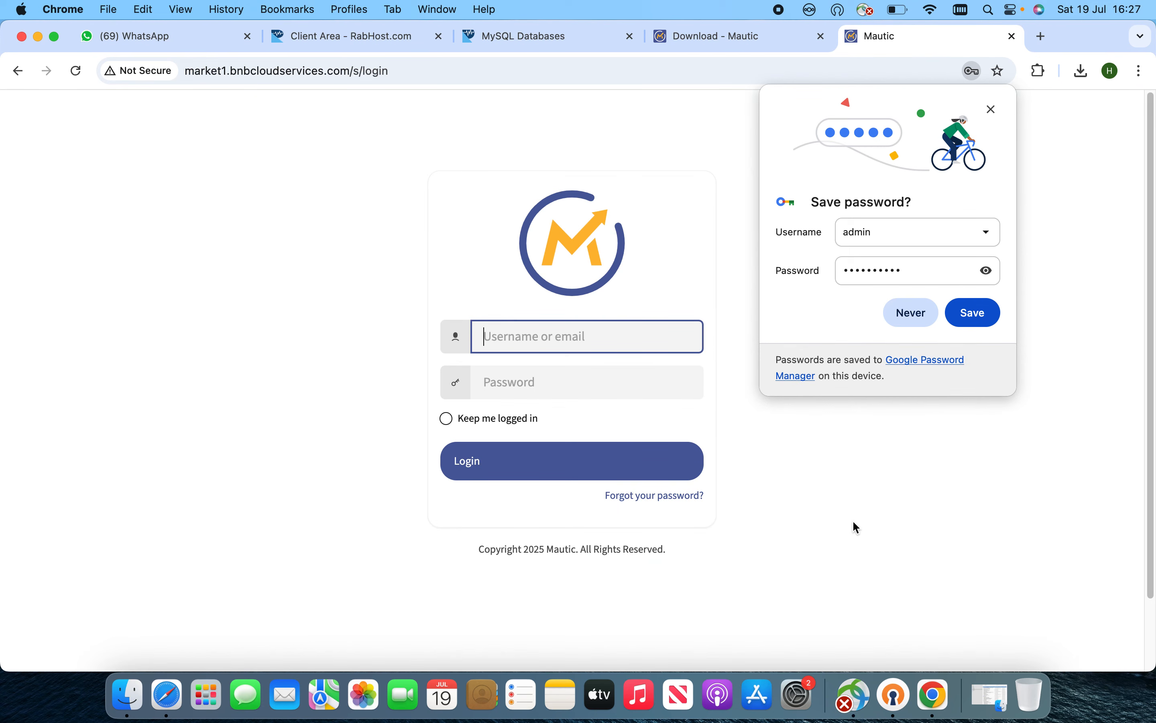
# Decline Chrome's save-password offer, then sign in with username 'admin' and the new password.
pyautogui.click(929, 314)
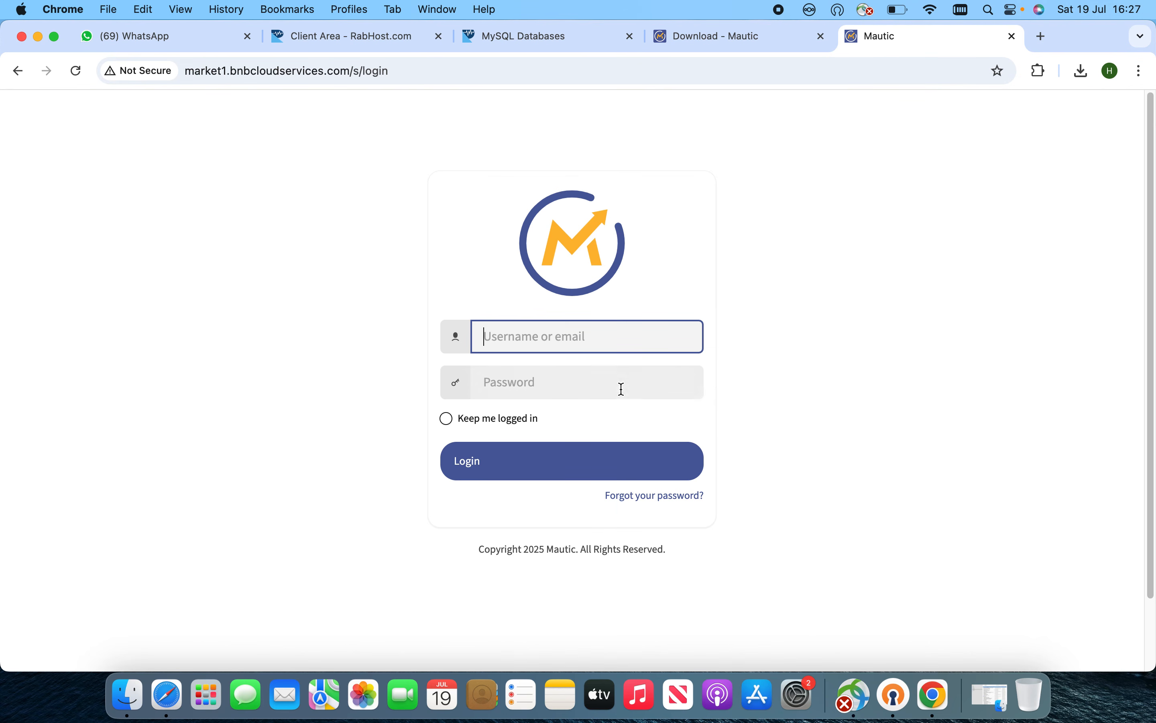
pyautogui.click(565, 345)
pyautogui.write('admin')
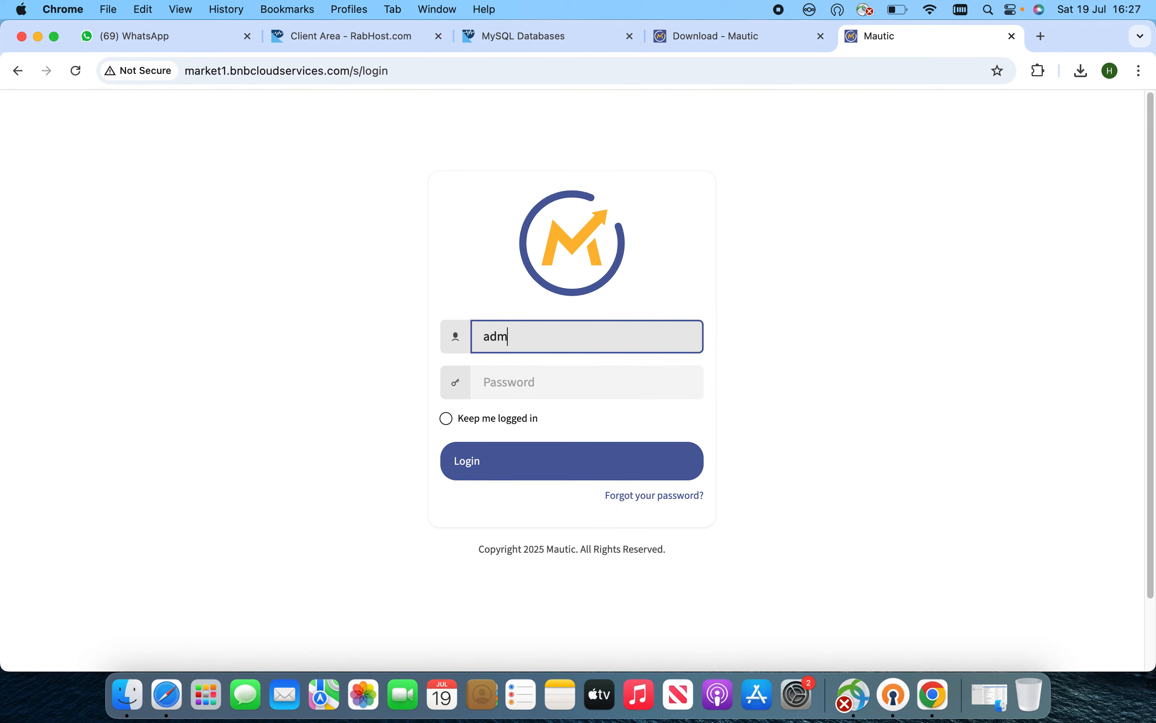
pyautogui.press('BackSpace')
pyautogui.press('BackSpace')
pyautogui.press('BackSpace')
pyautogui.press('BackSpace')
pyautogui.press('BackSpace')
pyautogui.write('admin')
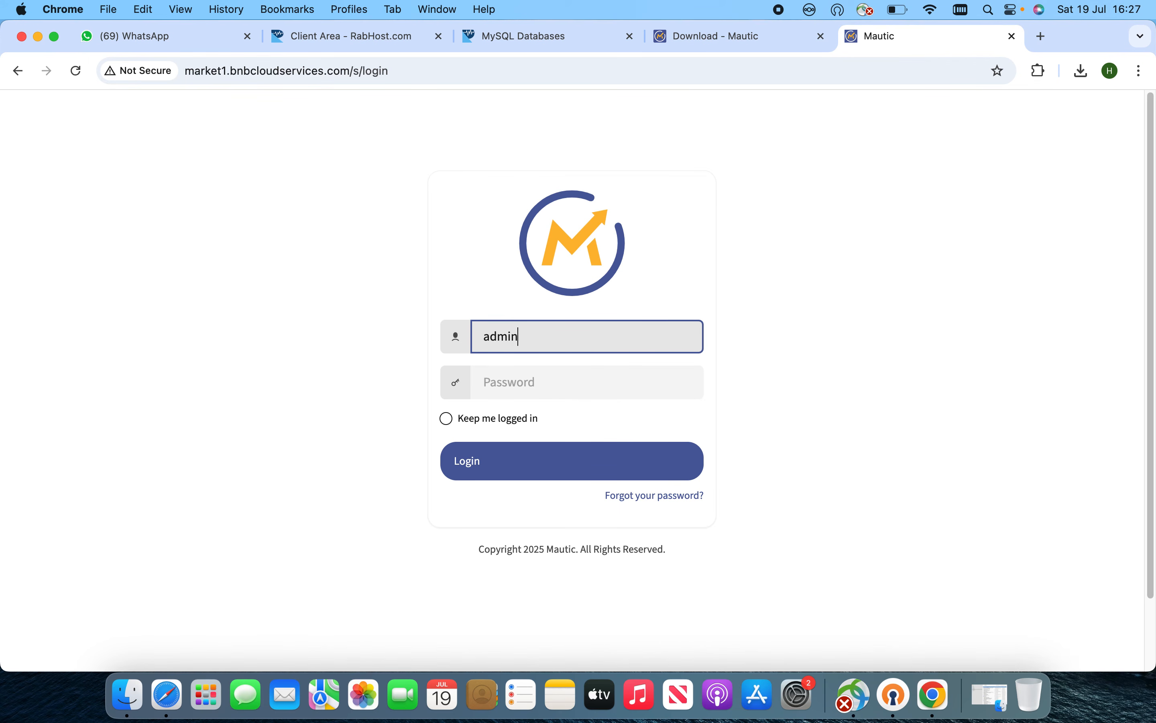
pyautogui.press('Tab')
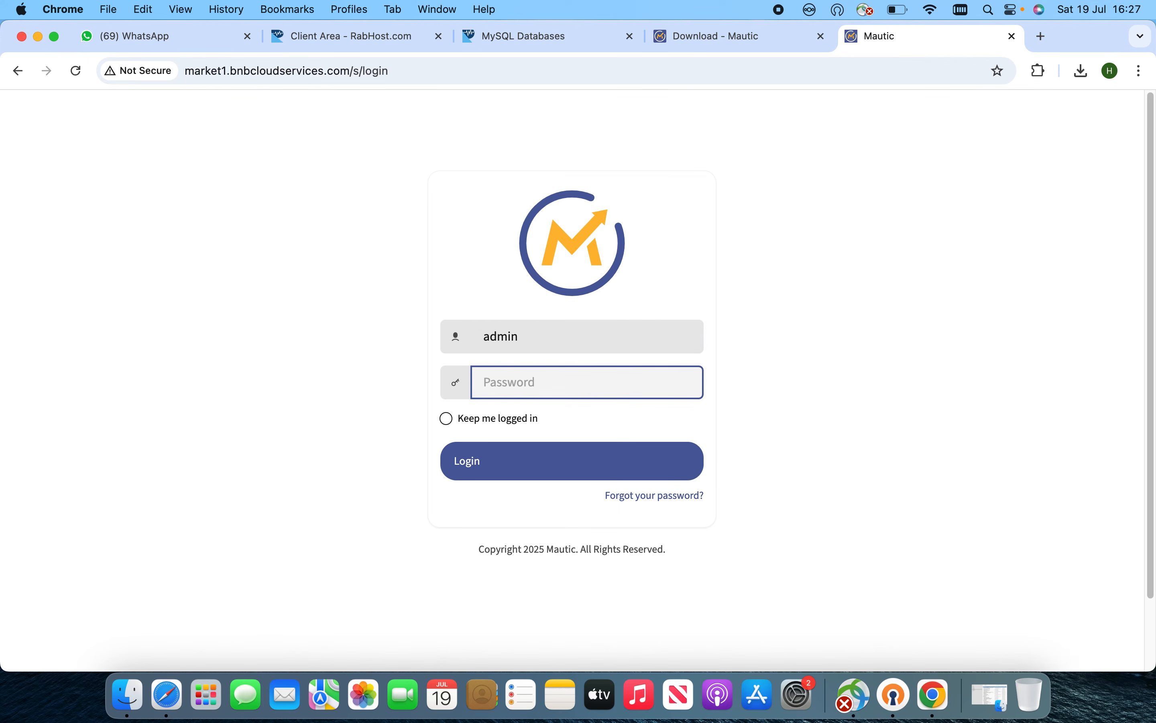
pyautogui.write('••••••••••')
pyautogui.press('Return')
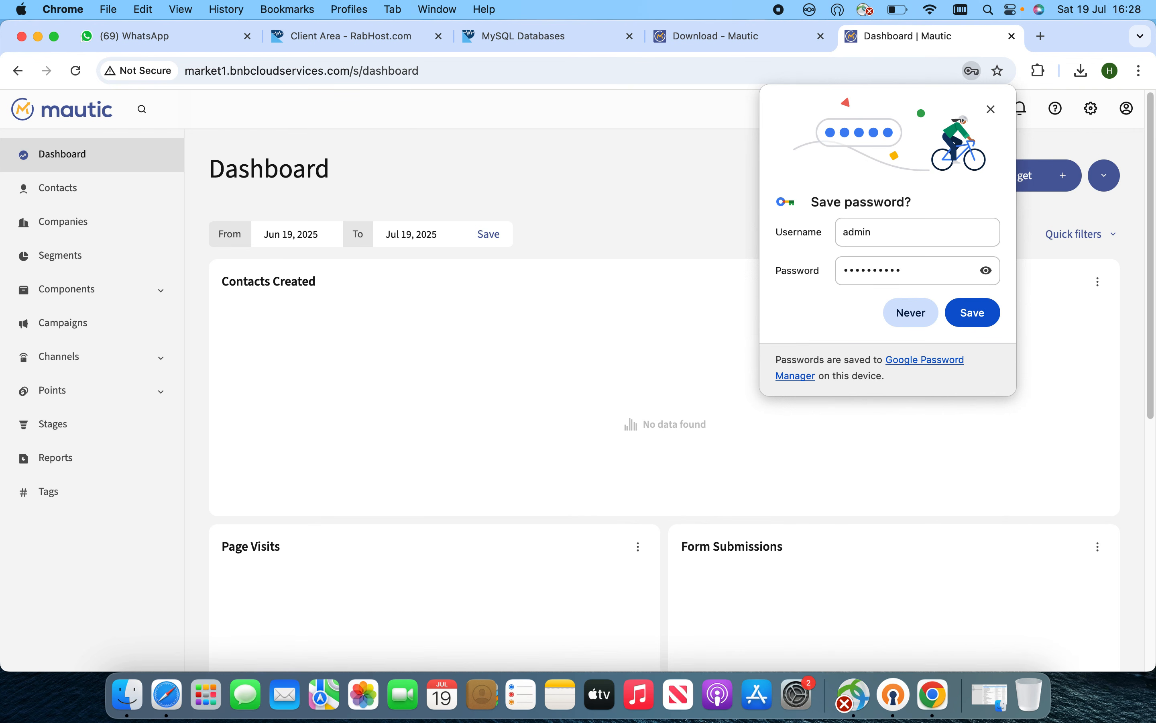
# Choose Never on Chrome's Save password bubble over the Mautic Dashboard.
pyautogui.click(920, 316)
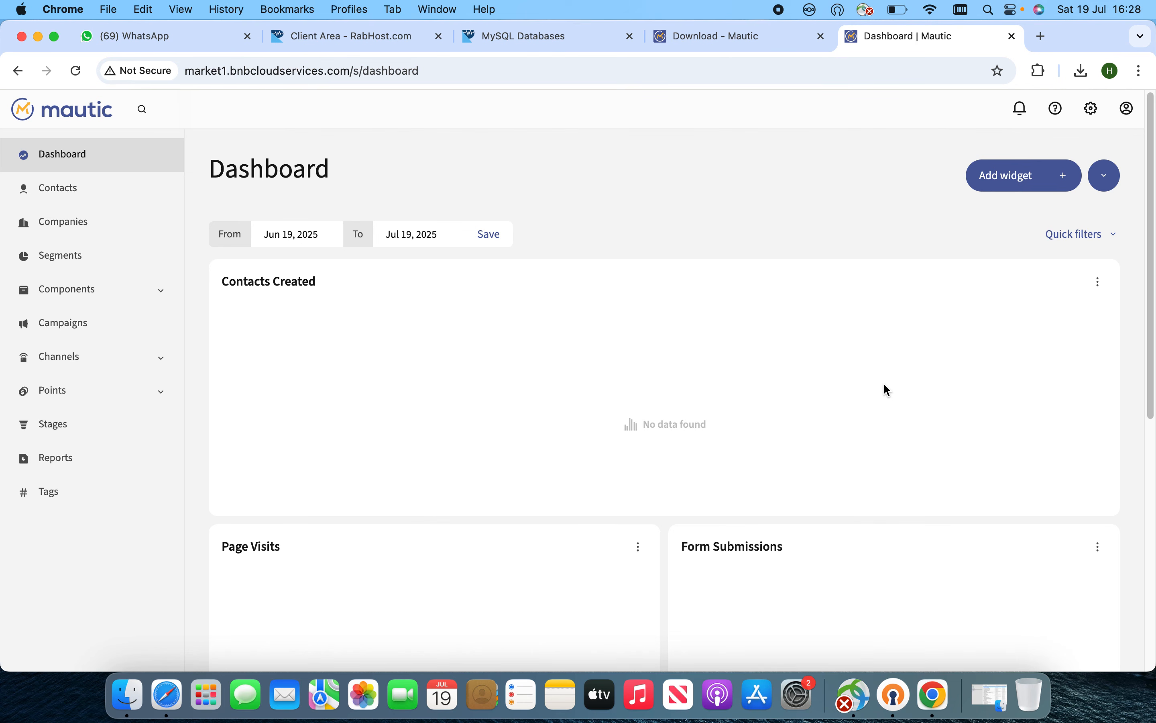